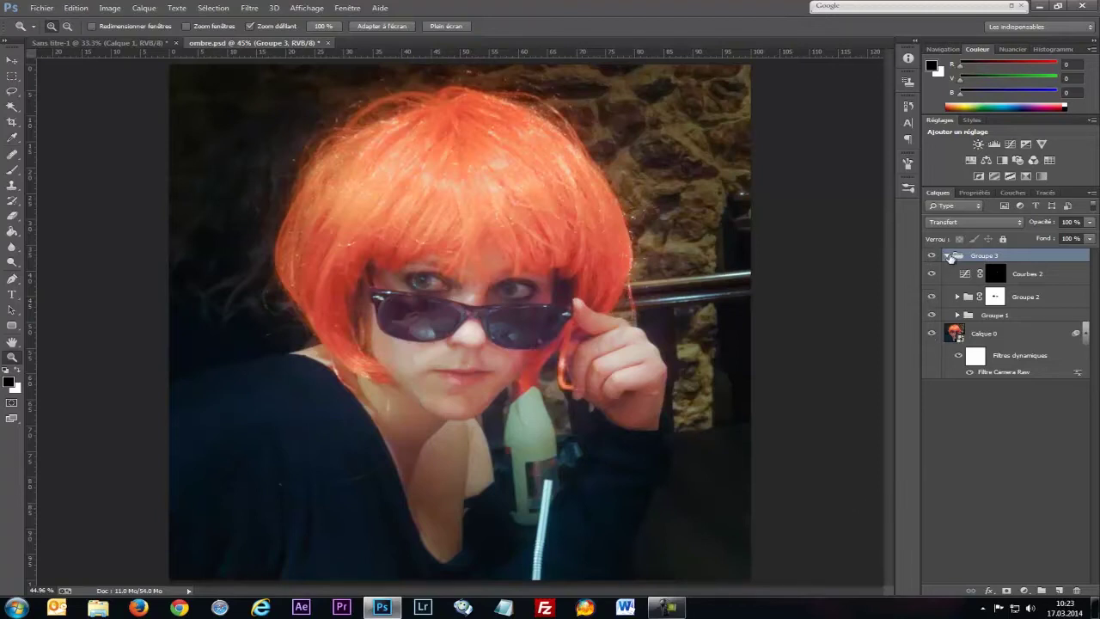
- In the Sans titre-1 document, delete the Arrière-plan layer and add an empty layer above the photo
left_click(141, 44)
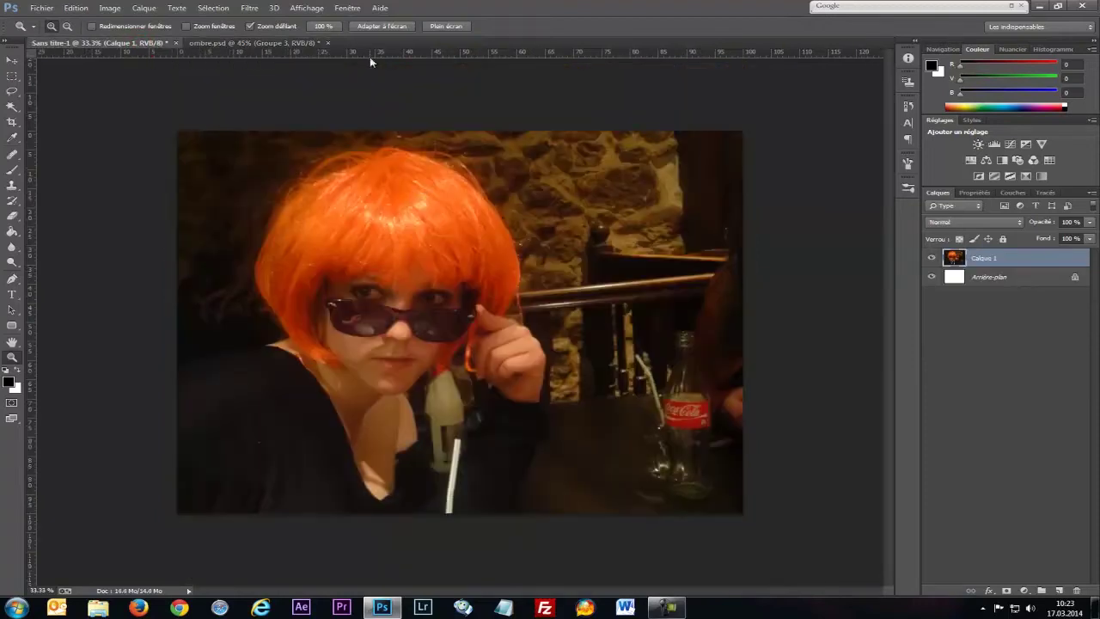
left_click(384, 25)
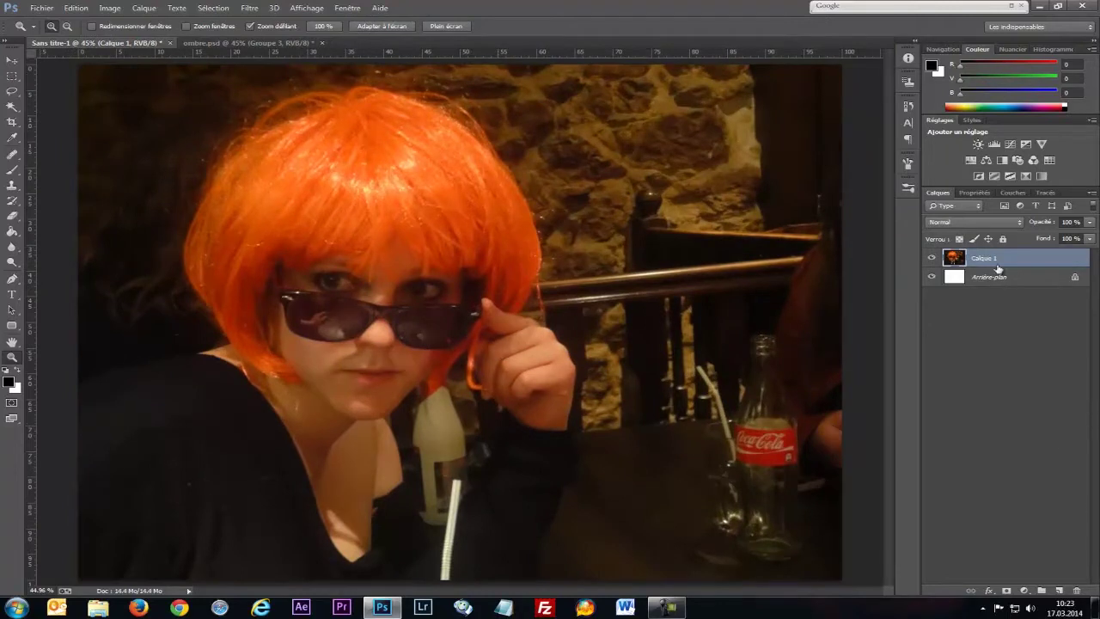
left_click_drag(1030, 276, 1075, 593)
left_click(1060, 590)
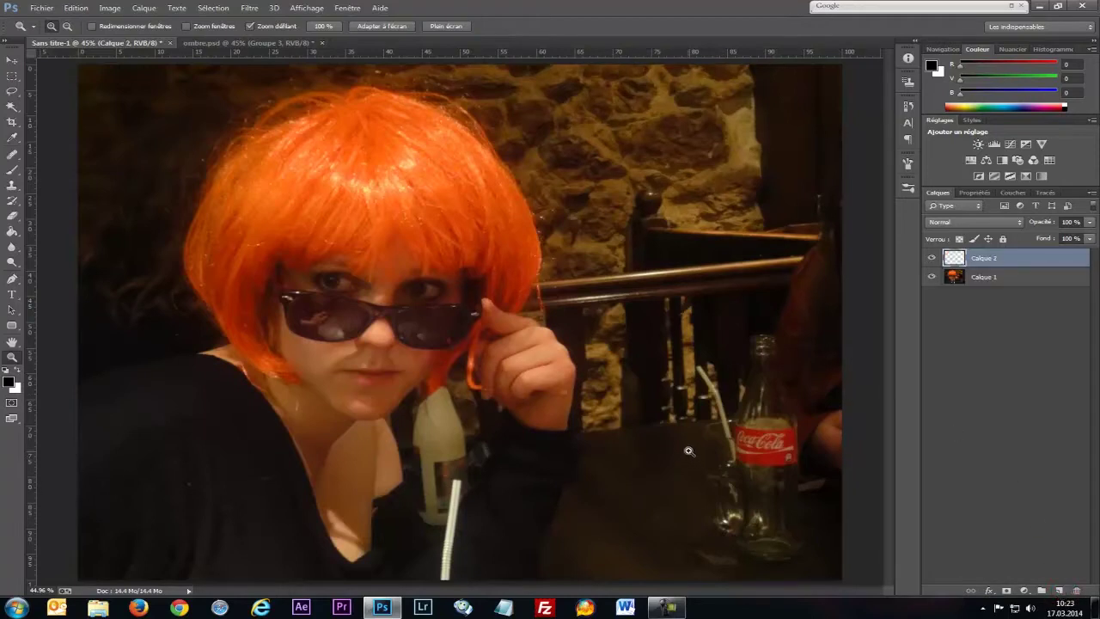
- Ready the Brush tool with a bright blue foreground colour, #264aff
key("b")
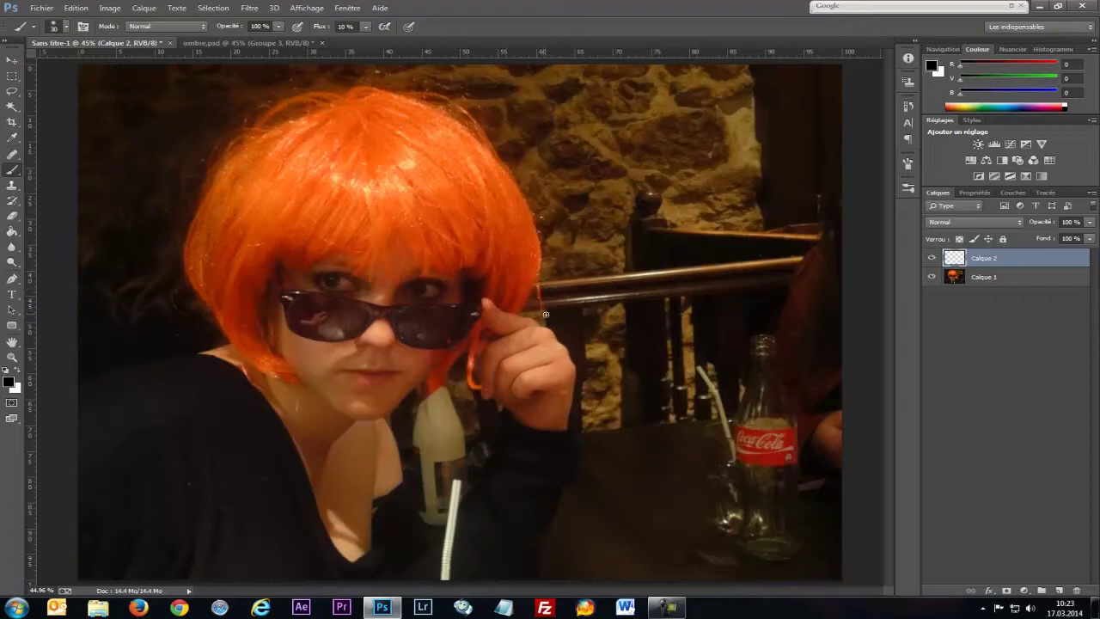
mouse_move(548, 303)
left_mouse_down()
mouse_move(586, 306)
mouse_move(590, 534)
mouse_move(579, 556)
mouse_move(550, 556)
left_mouse_up()
left_click(8, 382)
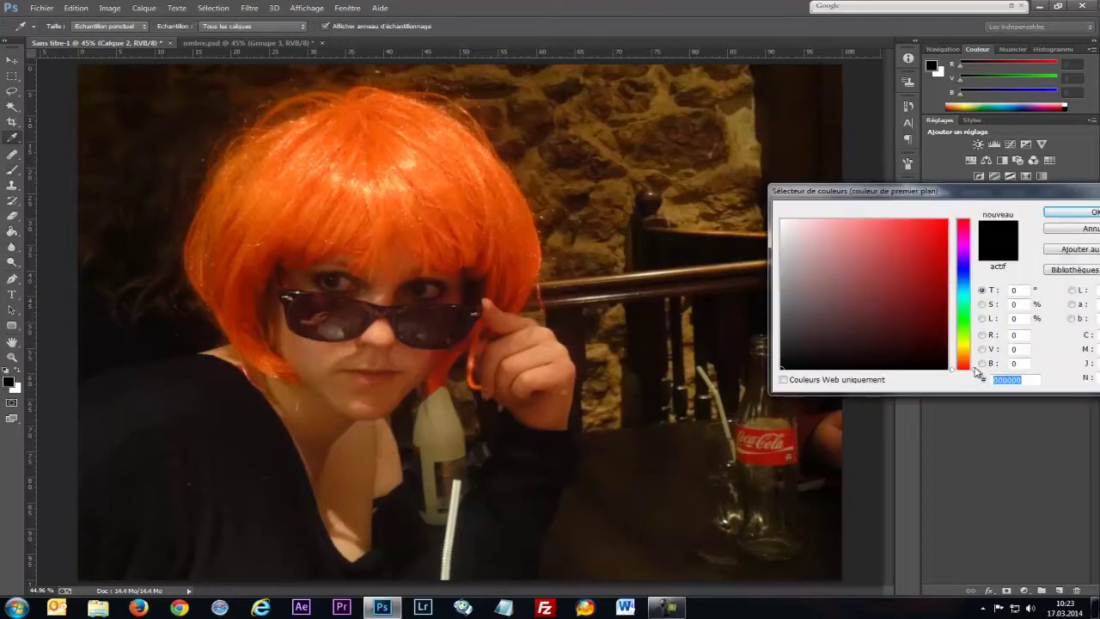
left_click_drag(976, 371, 949, 217)
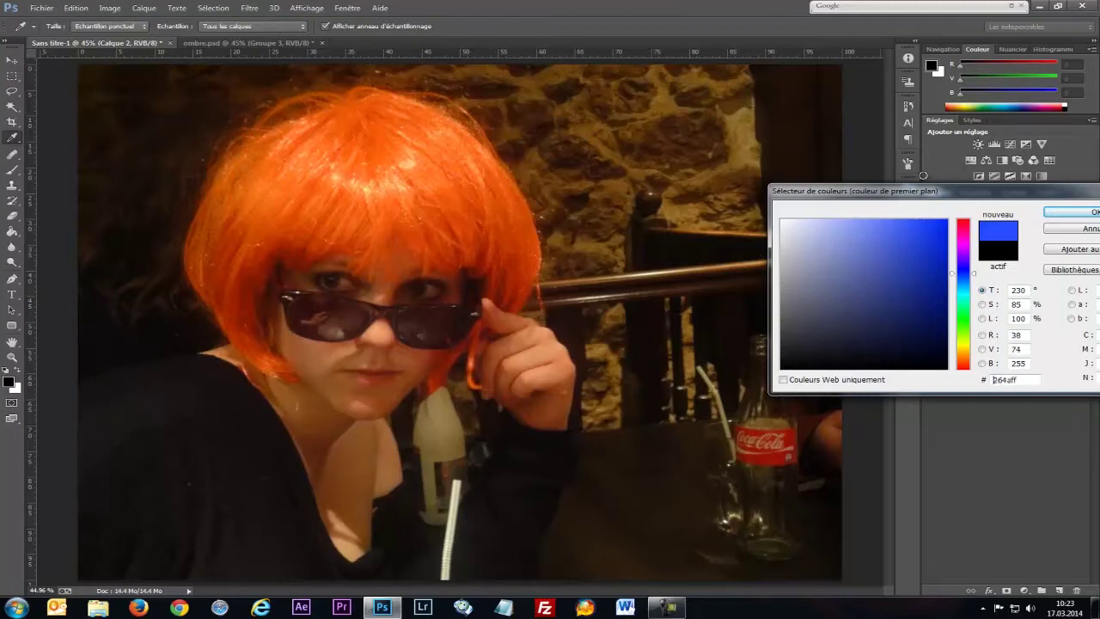
left_click(1059, 212)
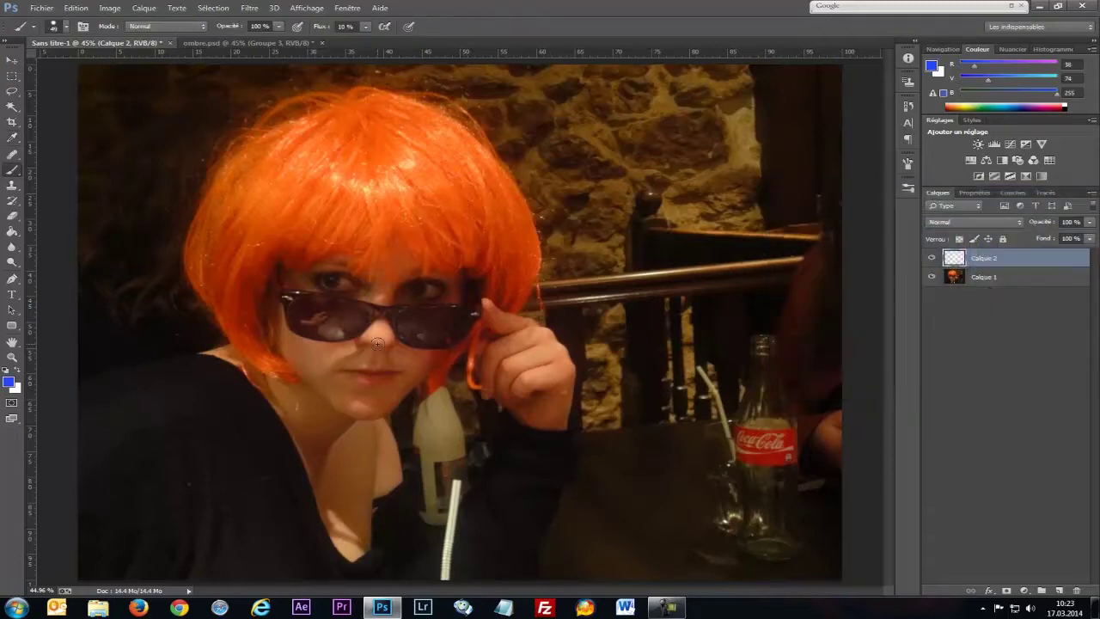
- Set the brush flow to 100% and circle the shadow beside the nose and the chin in blue
left_click_drag(474, 360, 404, 370)
scroll(441, 370, "up", 5)
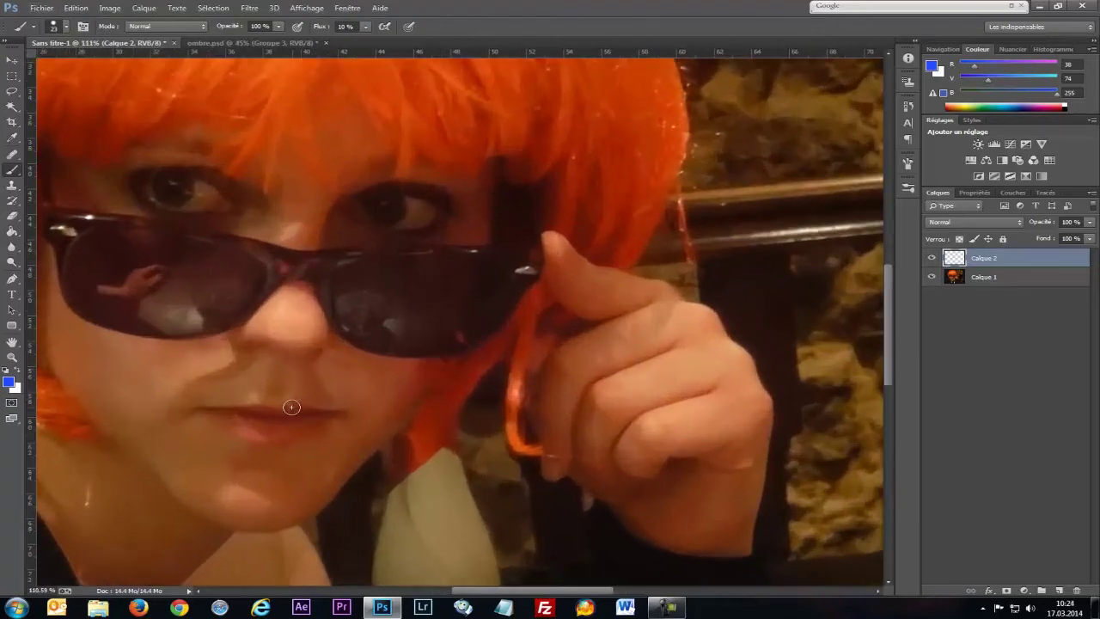
left_click_drag(290, 403, 541, 370)
mouse_move(509, 315)
left_mouse_down()
mouse_move(449, 368)
mouse_move(491, 379)
mouse_move(531, 317)
mouse_move(506, 358)
left_mouse_up()
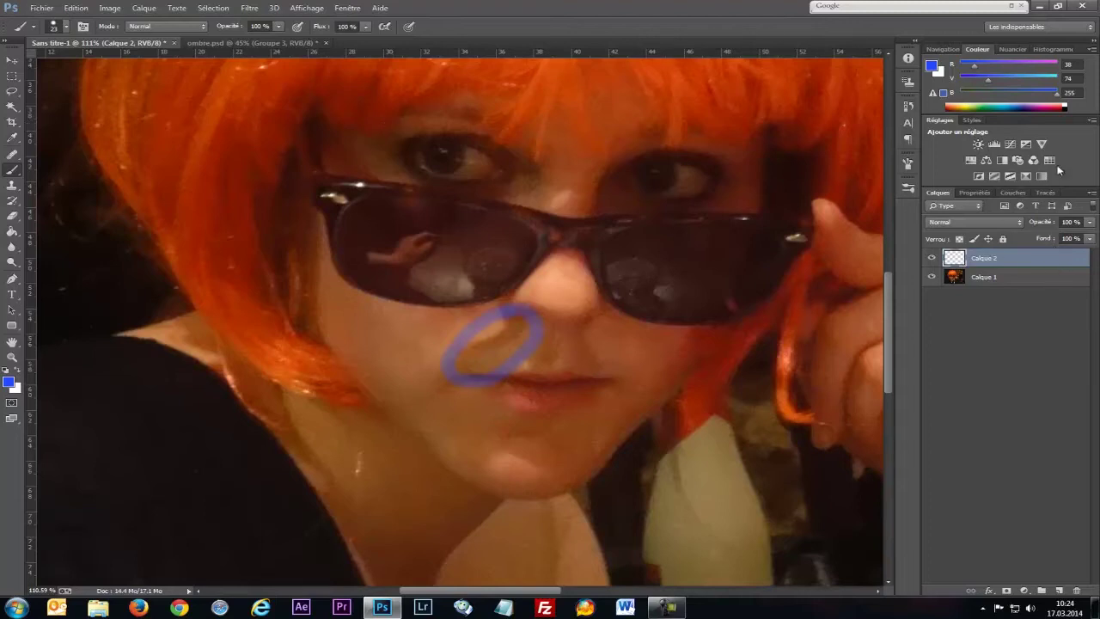
key("ctrl+z")
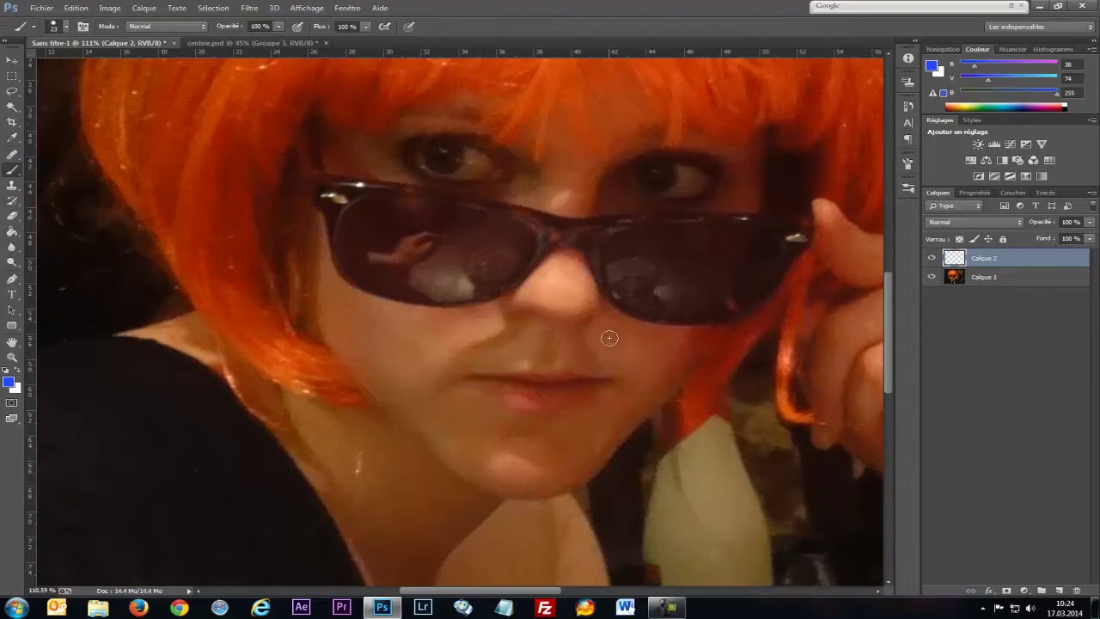
right_click(617, 335, "alt")
mouse_move(501, 319)
left_mouse_down()
mouse_move(519, 361)
mouse_move(498, 316)
left_mouse_up()
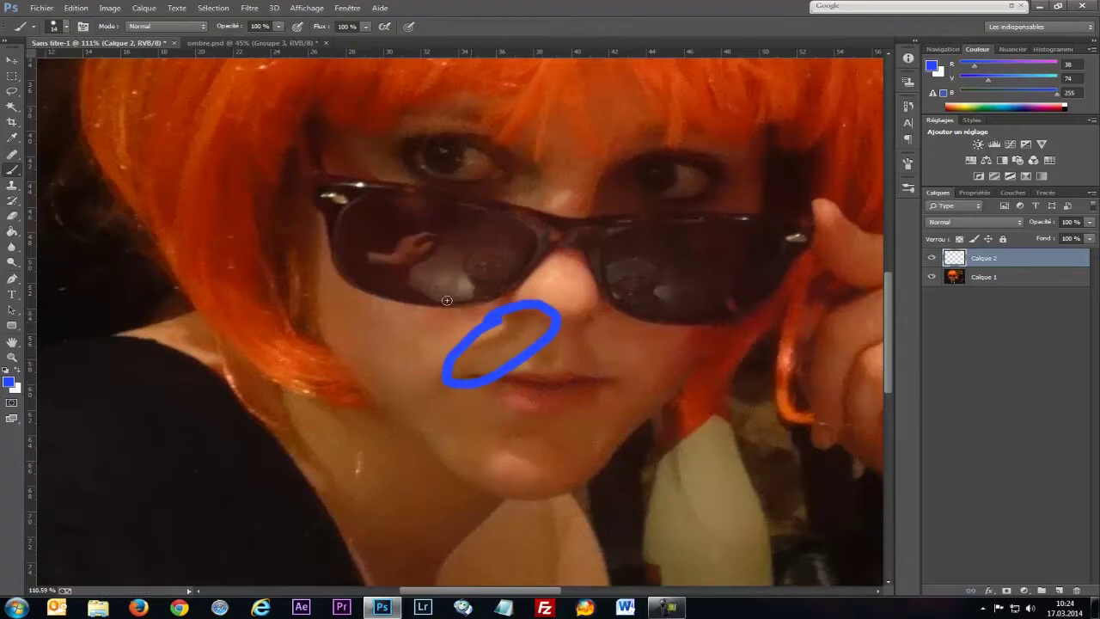
scroll(500, 399, "down", 3)
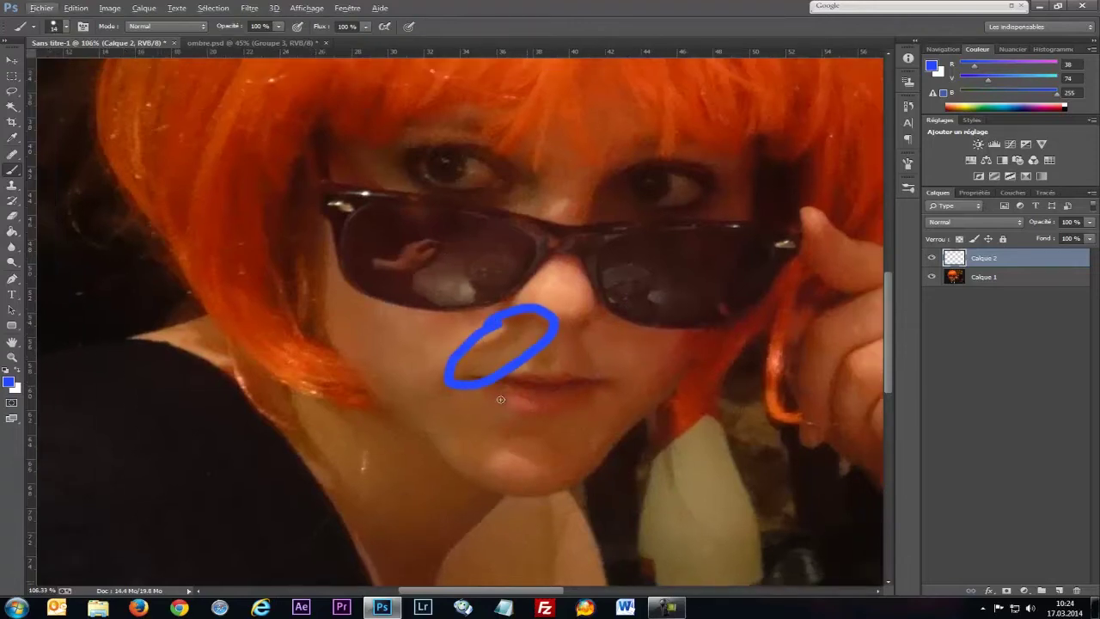
scroll(500, 399, "down", 4)
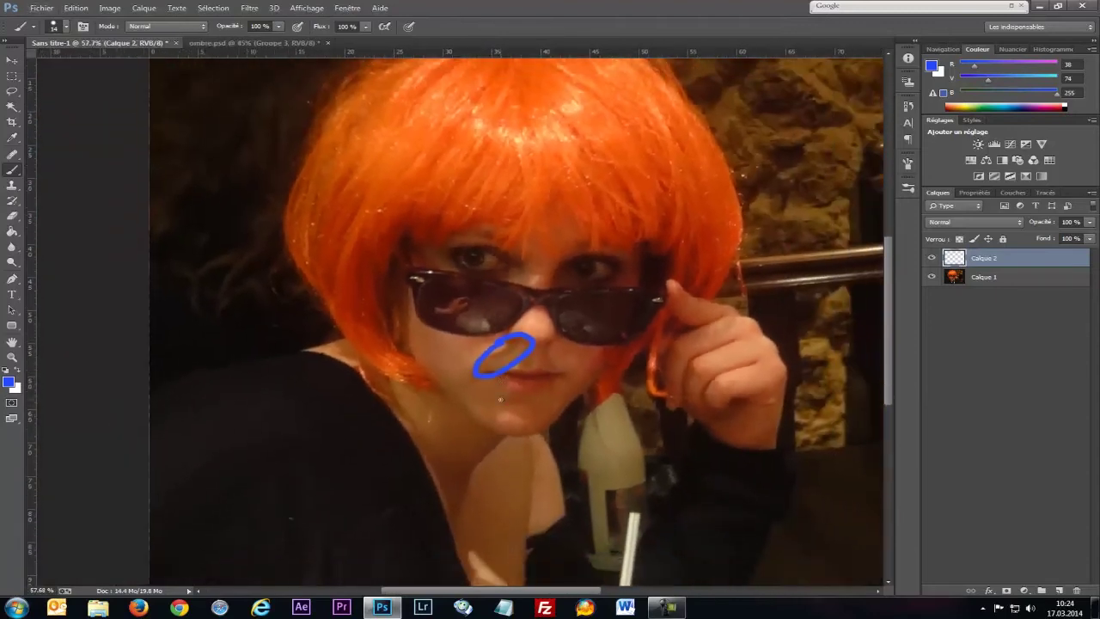
scroll(500, 399, "down", 1)
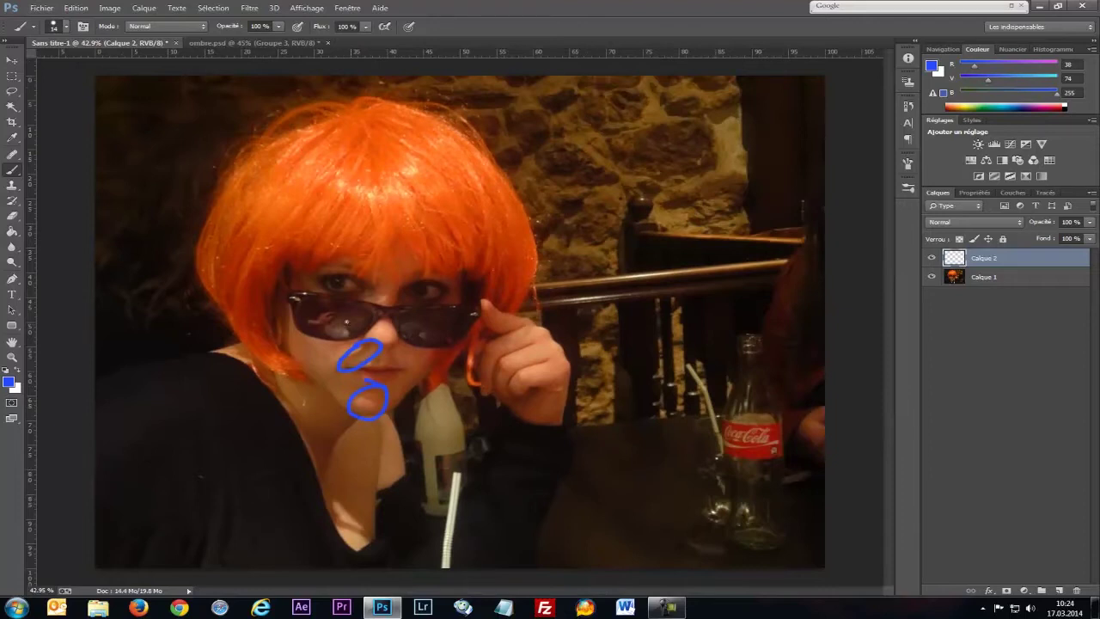
- Outline the hair highlight, the white straw and the bright spot at the neckline with the blue brush
mouse_move(406, 158)
left_mouse_down()
mouse_move(320, 165)
mouse_move(407, 206)
mouse_move(380, 163)
left_mouse_up()
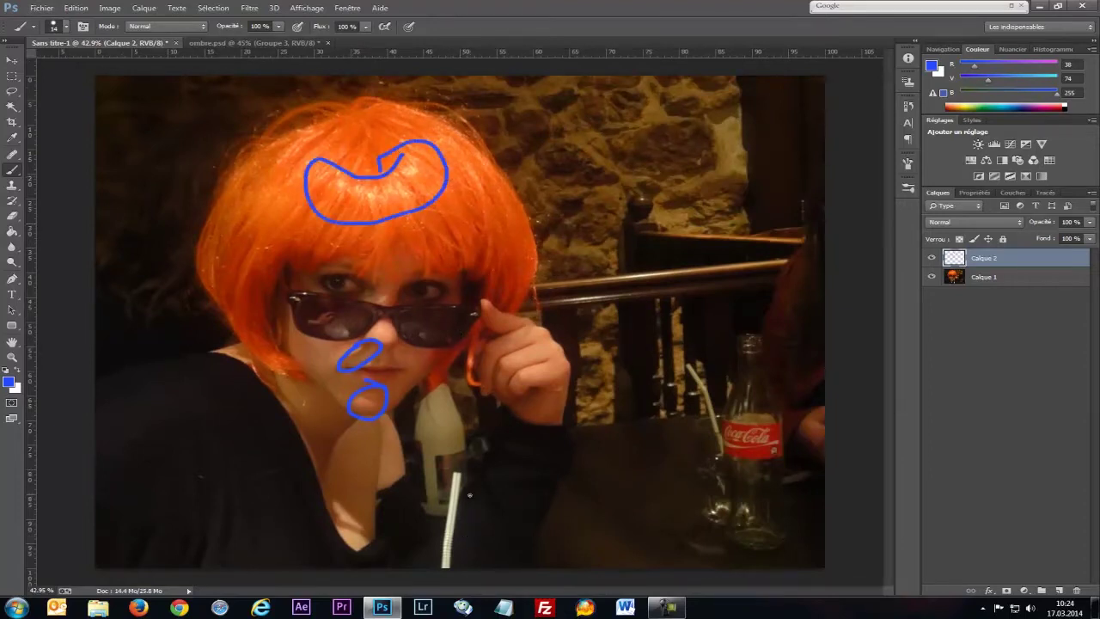
mouse_move(430, 568)
left_mouse_down()
mouse_move(432, 458)
mouse_move(478, 454)
mouse_move(478, 567)
left_mouse_up()
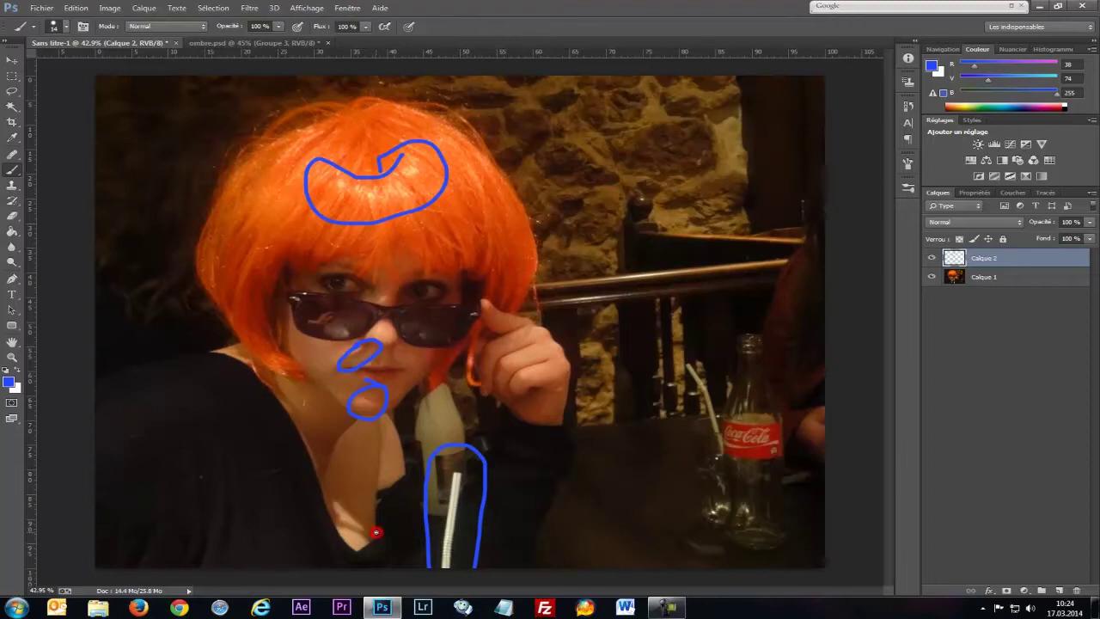
mouse_move(375, 526)
left_mouse_down()
mouse_move(327, 503)
mouse_move(323, 540)
mouse_move(365, 562)
mouse_move(378, 532)
left_mouse_up()
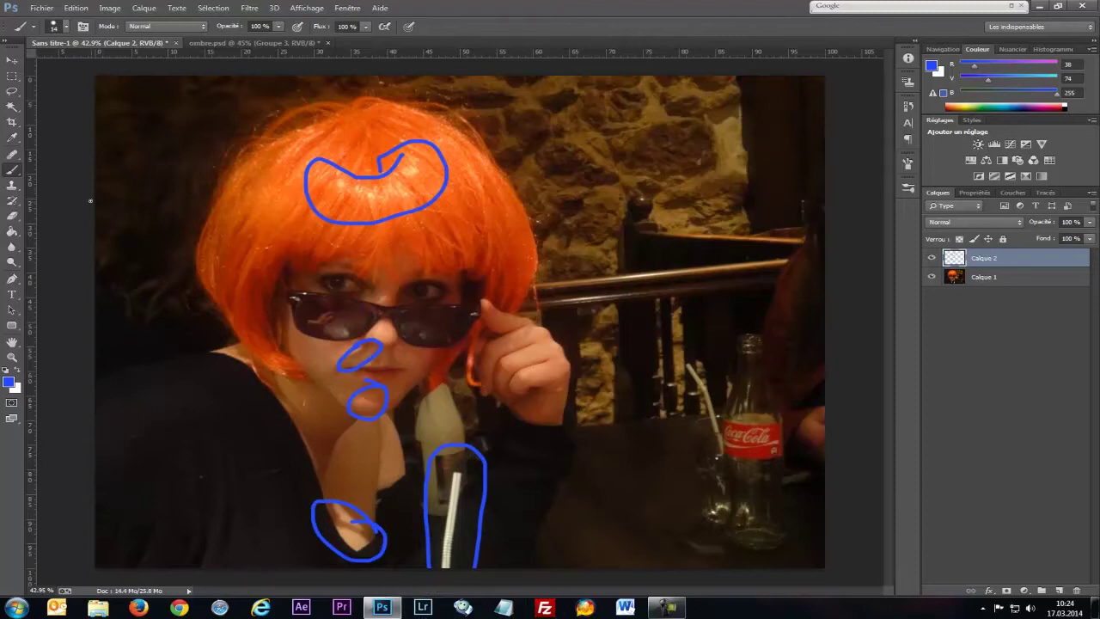
- Handwrite "WB" over the dark area beside the hair and draw a circle around it
mouse_move(121, 275)
left_mouse_down()
mouse_move(160, 324)
mouse_move(168, 261)
mouse_move(202, 328)
left_mouse_up()
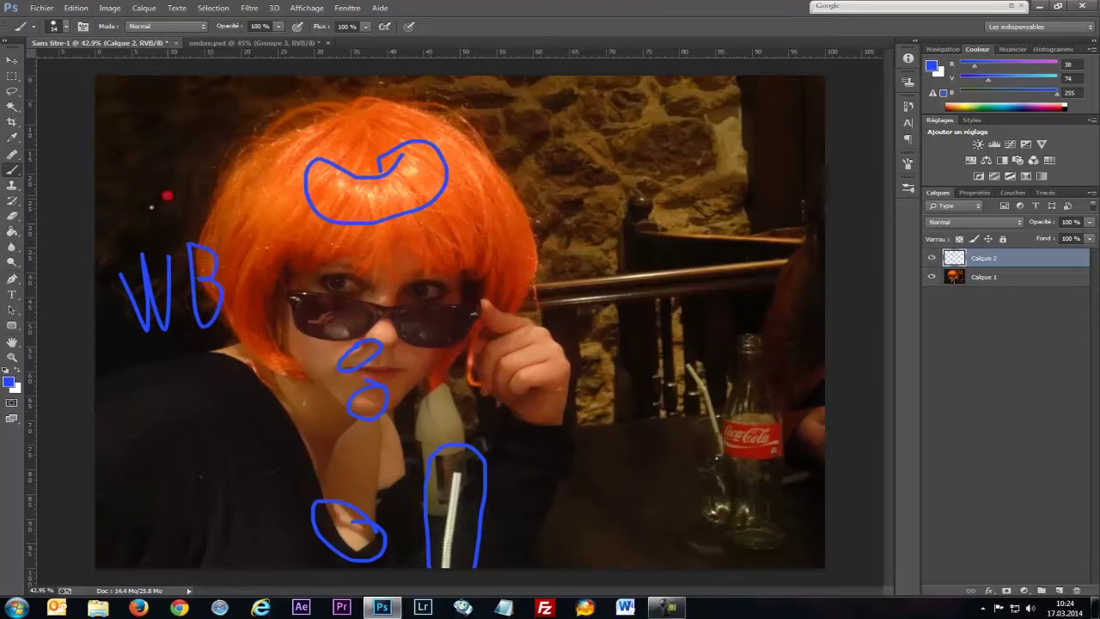
mouse_move(152, 207)
left_mouse_down()
mouse_move(181, 339)
mouse_move(256, 239)
mouse_move(139, 230)
left_mouse_up()
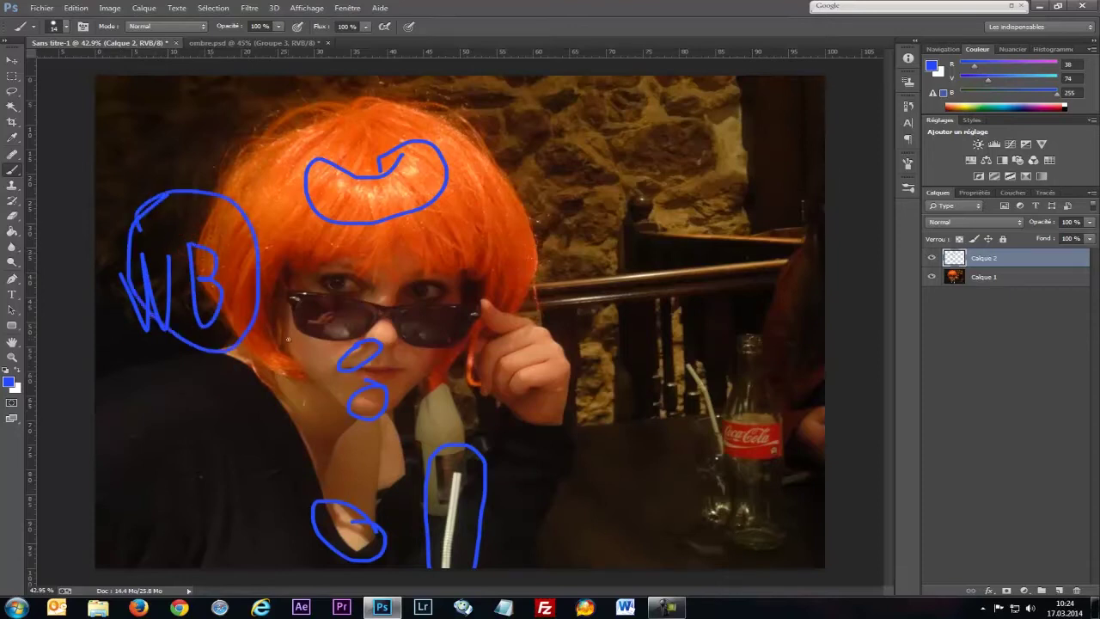
key("ctrl+alt+z")
key("ctrl+alt+z")
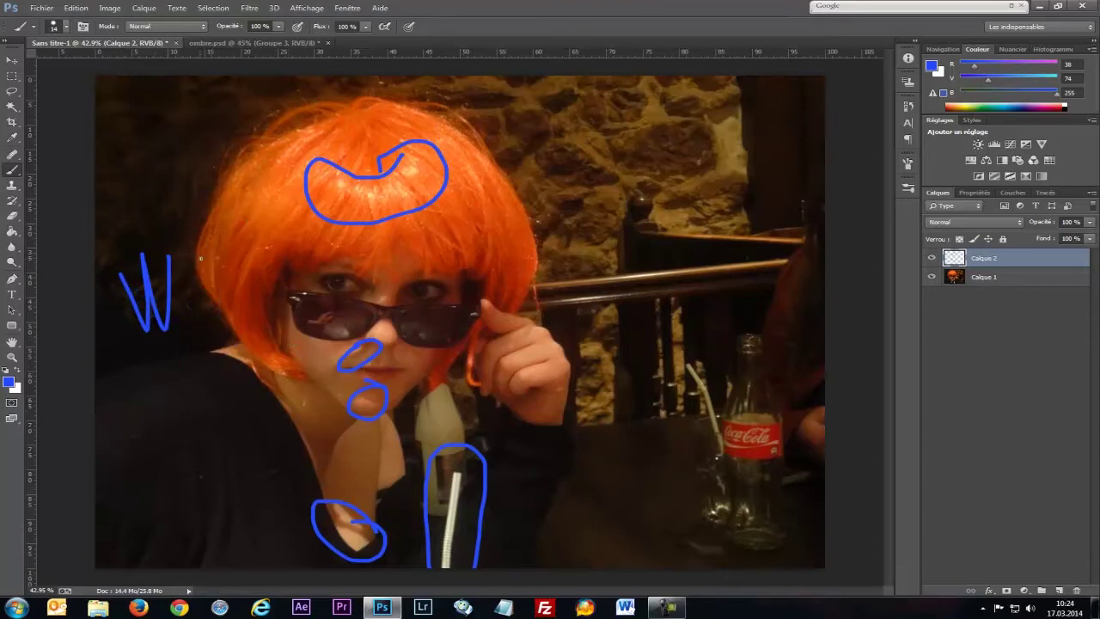
mouse_move(181, 248)
left_mouse_down()
mouse_move(196, 346)
mouse_move(204, 237)
left_mouse_up()
mouse_move(162, 206)
left_mouse_down()
mouse_move(136, 328)
mouse_move(195, 356)
mouse_move(250, 234)
mouse_move(148, 225)
left_mouse_up()
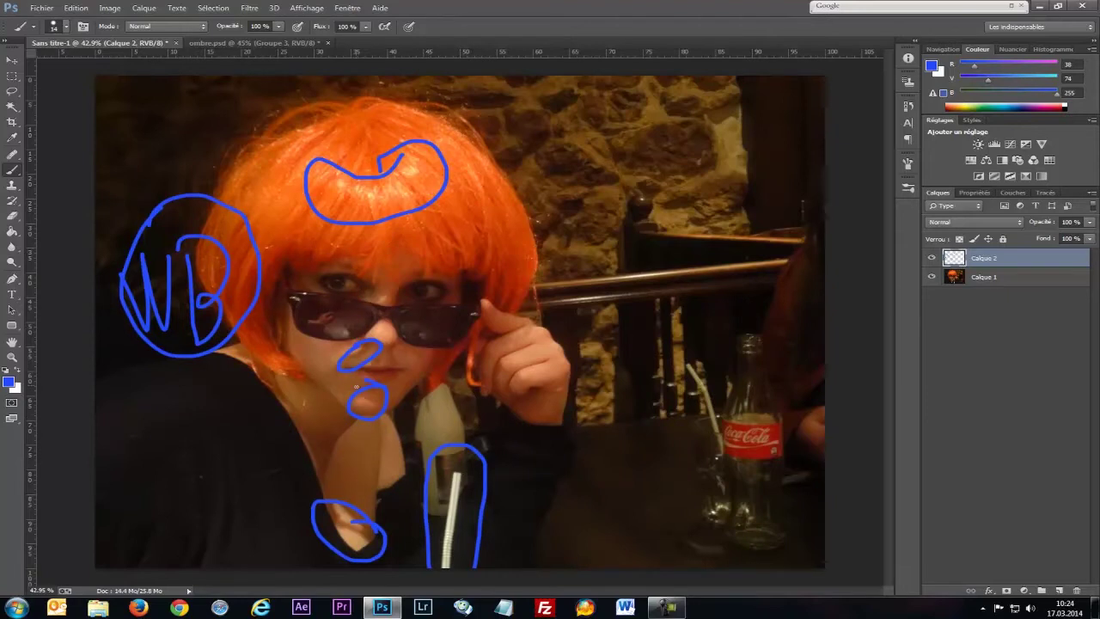
- Circle the hand reflection in the sunglasses lens and both eyes with the blue brush
mouse_move(326, 308)
left_mouse_down()
mouse_move(303, 317)
mouse_move(344, 337)
mouse_move(347, 310)
left_mouse_up()
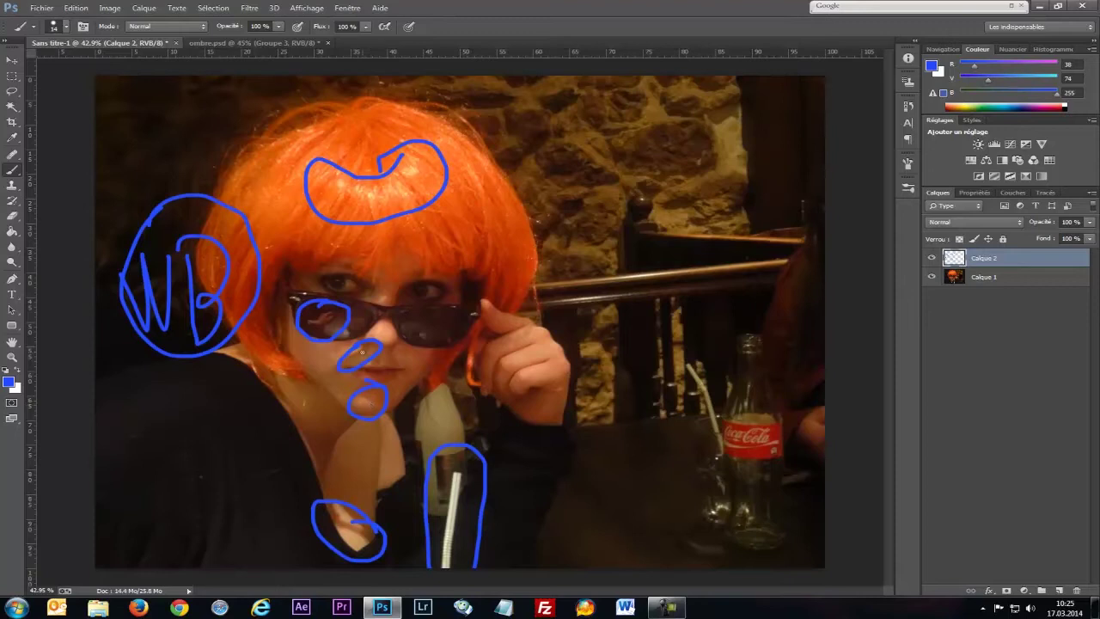
left_click_drag(348, 273, 418, 281)
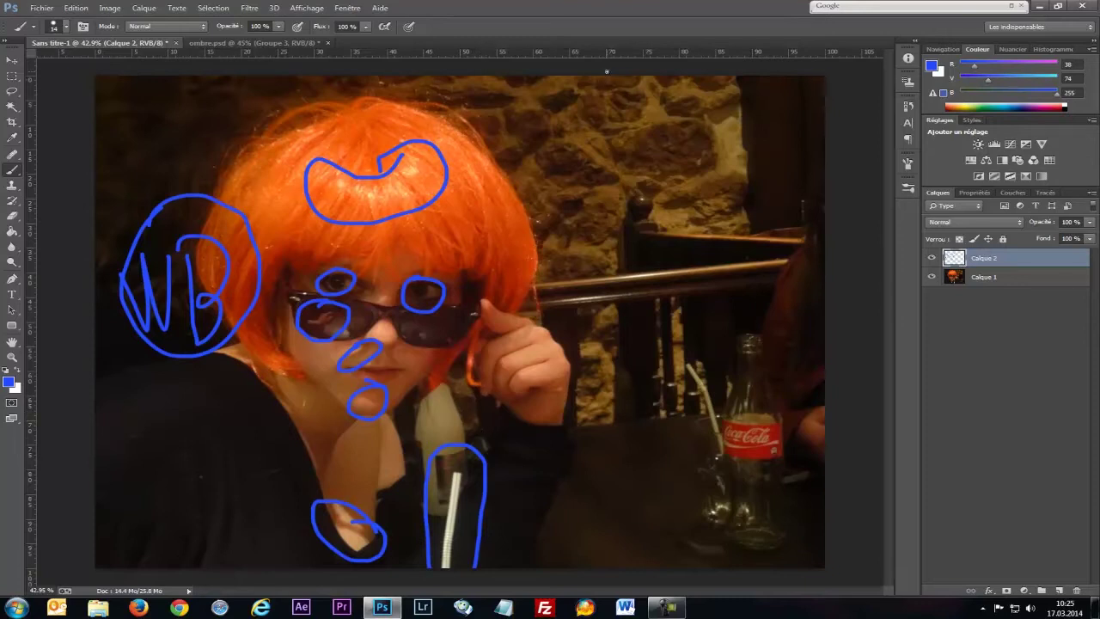
- Draw a vertical crop line between the hand and the Coca-Cola bottle, with arrows pointing towards the bottle side
mouse_move(607, 72)
left_mouse_down()
mouse_move(631, 231)
mouse_move(639, 539)
left_mouse_up()
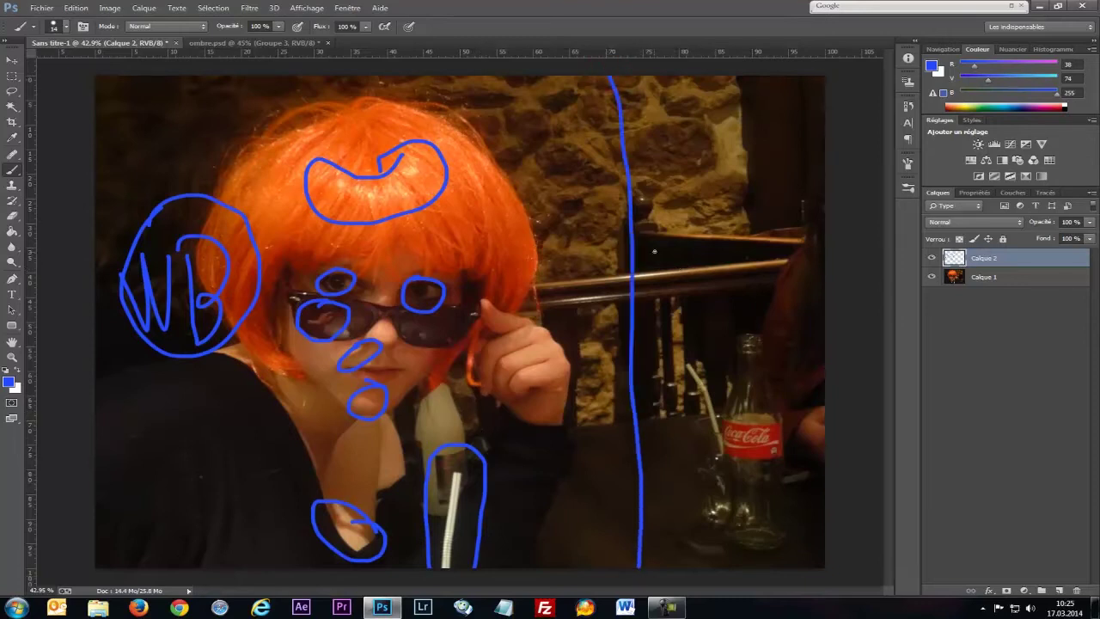
mouse_move(640, 231)
left_mouse_down()
mouse_move(711, 224)
mouse_move(707, 214)
mouse_move(691, 261)
left_mouse_up()
mouse_move(646, 139)
left_mouse_down()
mouse_move(739, 121)
mouse_move(692, 172)
left_mouse_up()
left_click_drag(649, 447, 713, 428)
left_click_drag(681, 416, 698, 484)
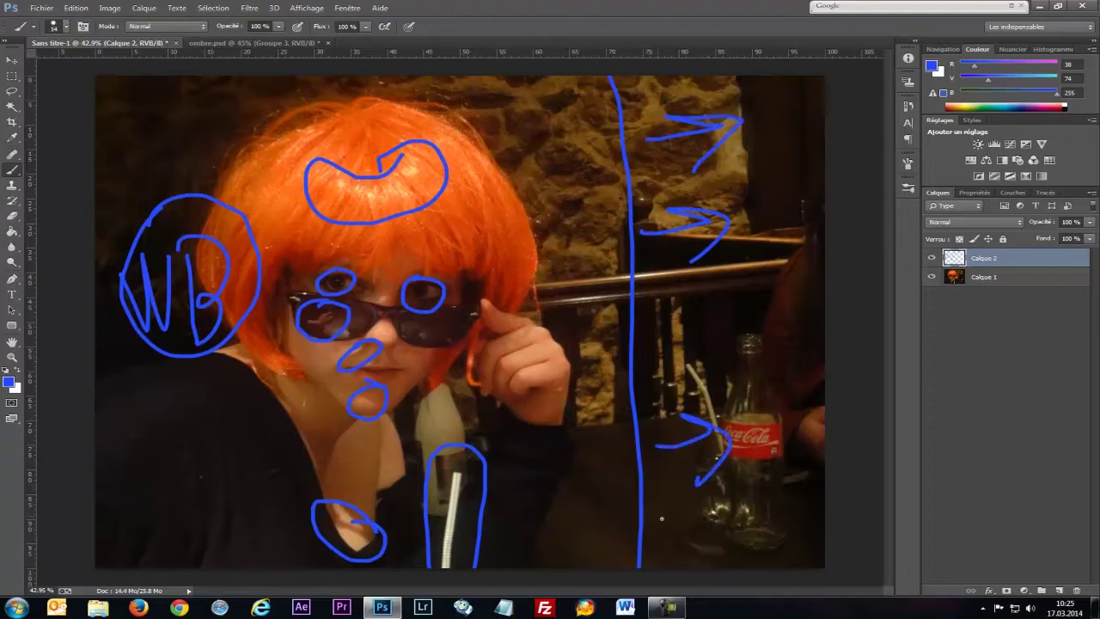
mouse_move(659, 517)
left_mouse_down()
mouse_move(691, 489)
mouse_move(721, 493)
mouse_move(693, 531)
left_mouse_up()
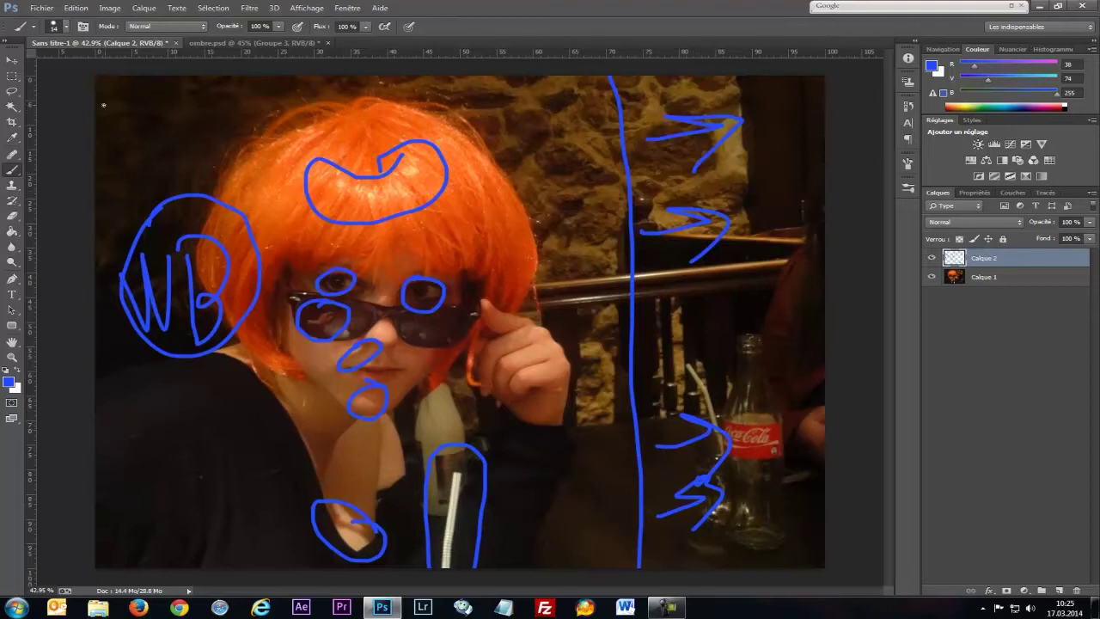
- Mark the vignette by hatching the background around a circled face, and hide the annotation layer Calque 2
mouse_move(103, 105)
left_mouse_down()
mouse_move(96, 154)
mouse_move(245, 98)
mouse_move(211, 211)
left_mouse_up()
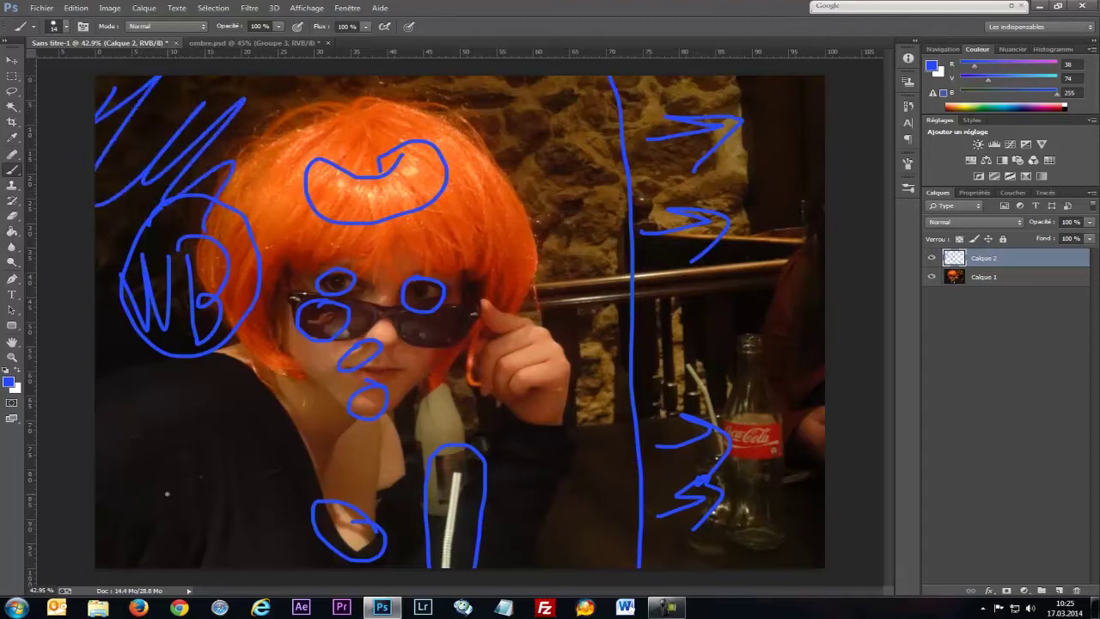
mouse_move(383, 78)
left_mouse_down()
mouse_move(369, 82)
mouse_move(399, 430)
mouse_move(449, 163)
left_mouse_up()
mouse_move(413, 90)
left_mouse_down()
mouse_move(516, 120)
mouse_move(576, 222)
left_mouse_up()
mouse_move(606, 338)
left_mouse_down()
mouse_move(577, 485)
mouse_move(575, 462)
mouse_move(619, 565)
left_mouse_up()
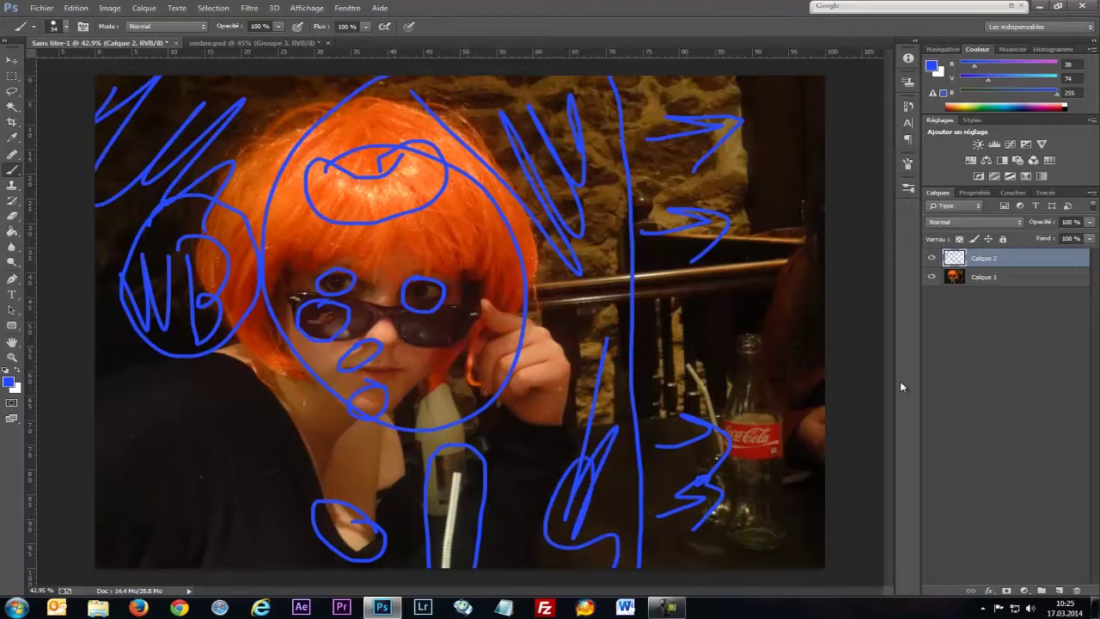
left_click(932, 257)
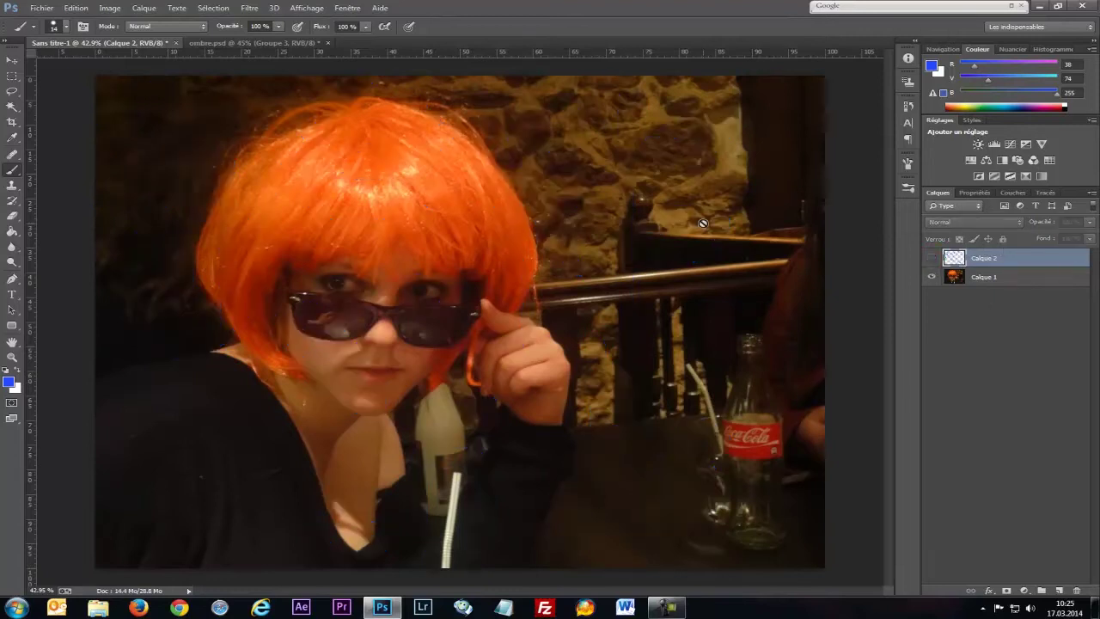
- In ombre.psd, compare the portrait with and without the Groupe 3 adjustments by toggling the group's visibility
left_click(266, 43)
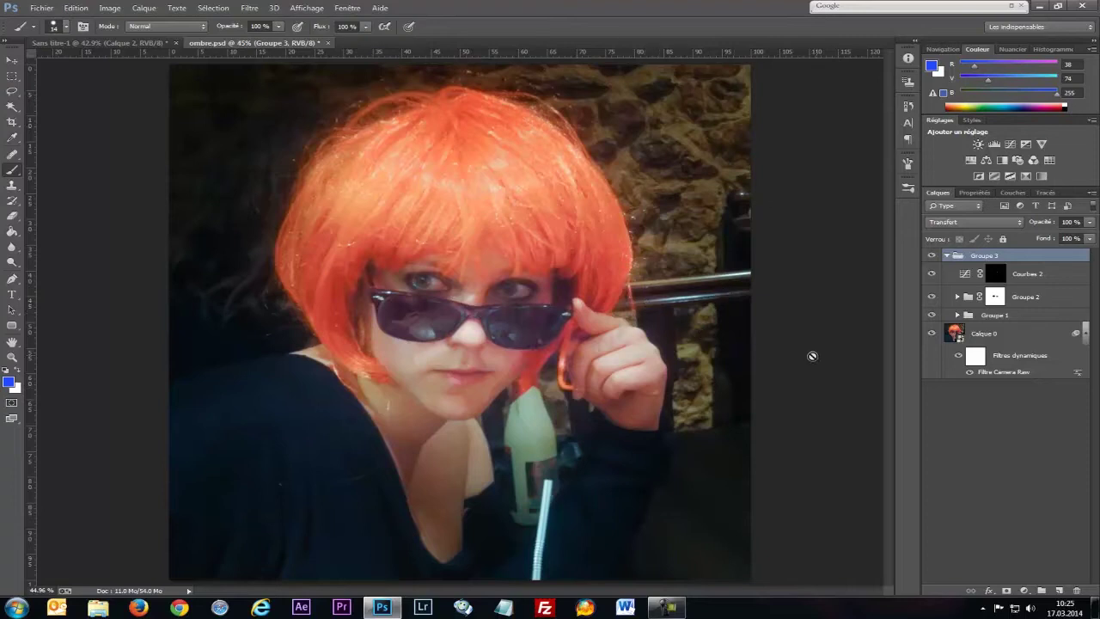
left_click(947, 255)
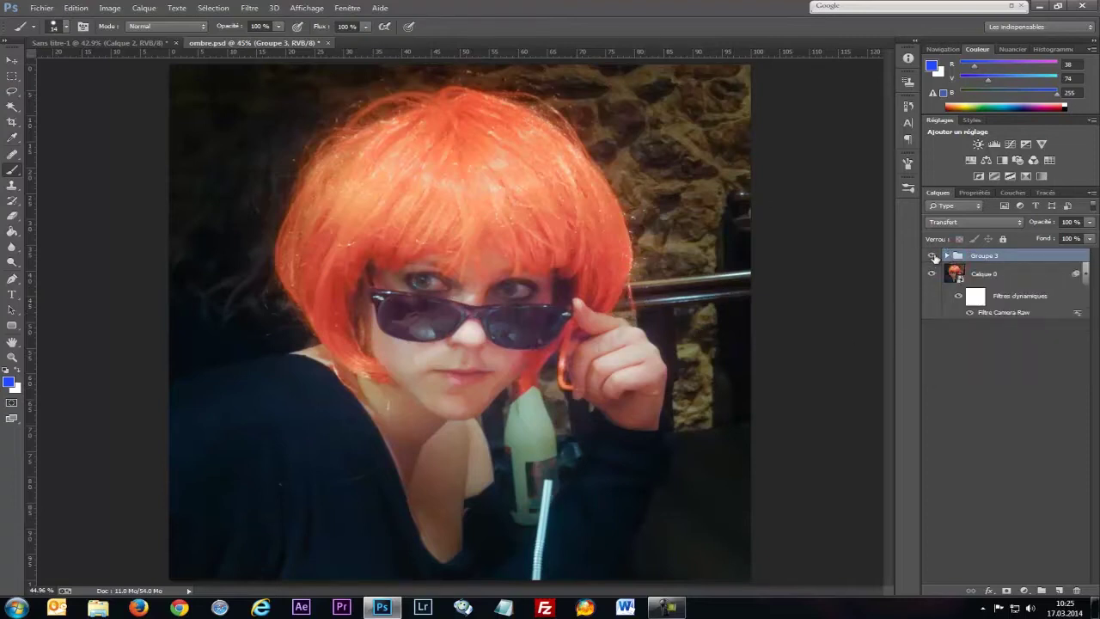
left_click(934, 256)
left_click(933, 257)
left_click(934, 256)
left_click(934, 256)
left_click_drag(934, 256, 935, 271)
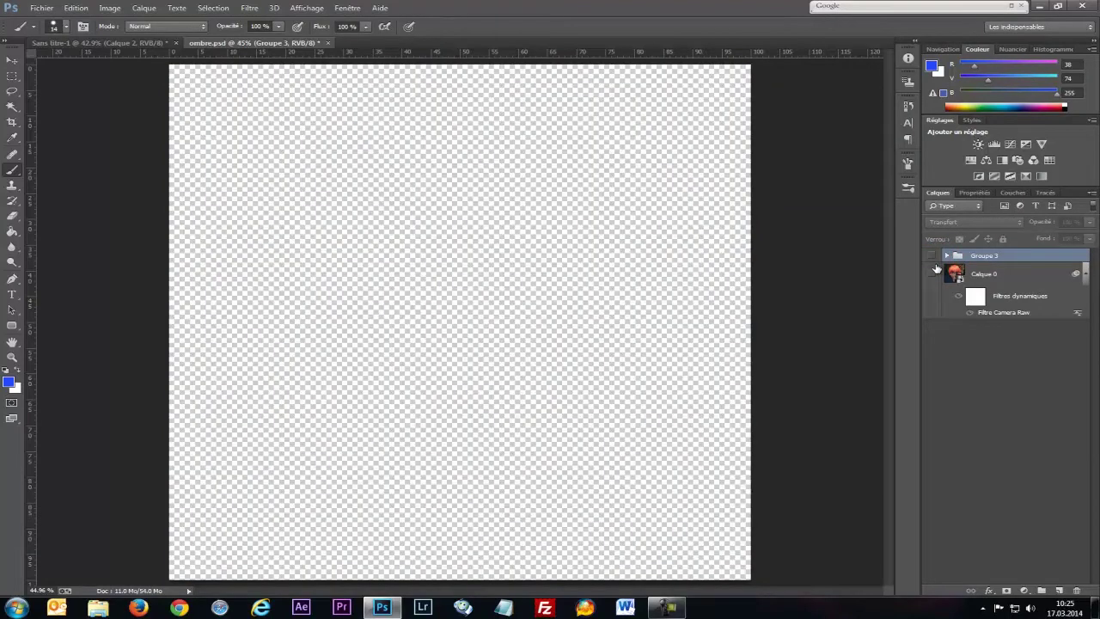
left_click(934, 274)
left_click(932, 256)
left_click(932, 256)
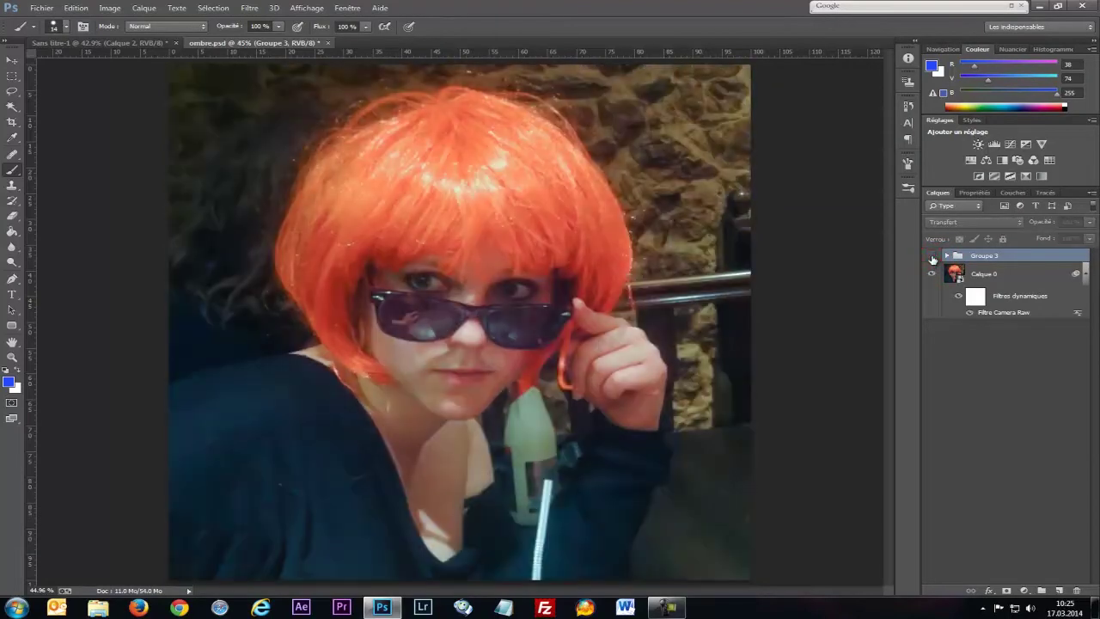
left_click(933, 257)
- Expand Groupe 3, Groupe 2 and Groupe 1, and hide all curves and retouching layers inside them
left_click(947, 256)
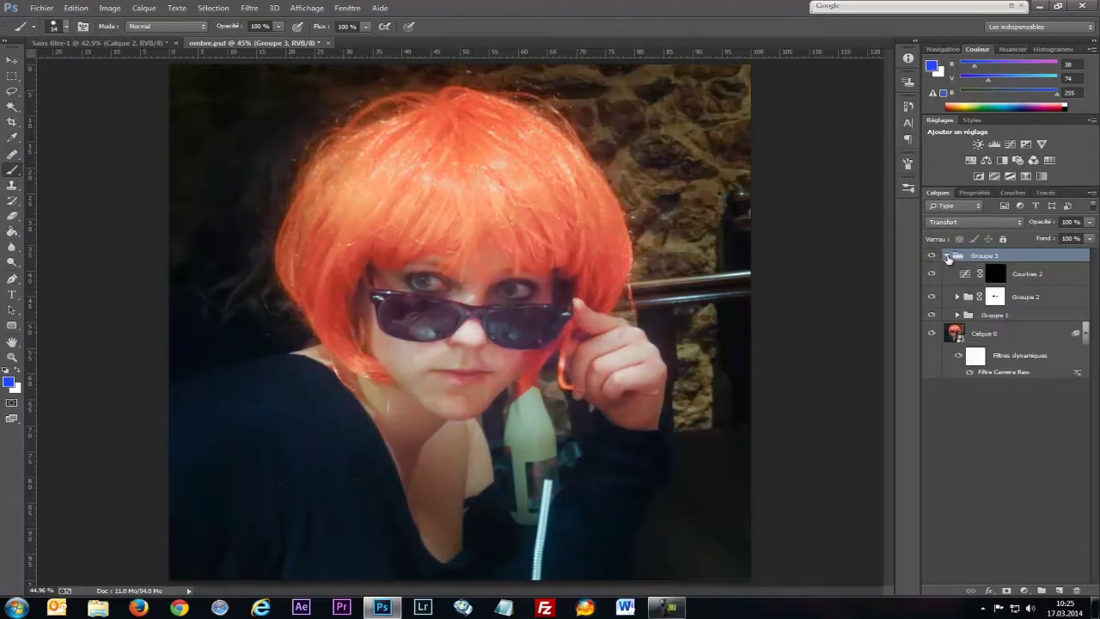
left_click(958, 296)
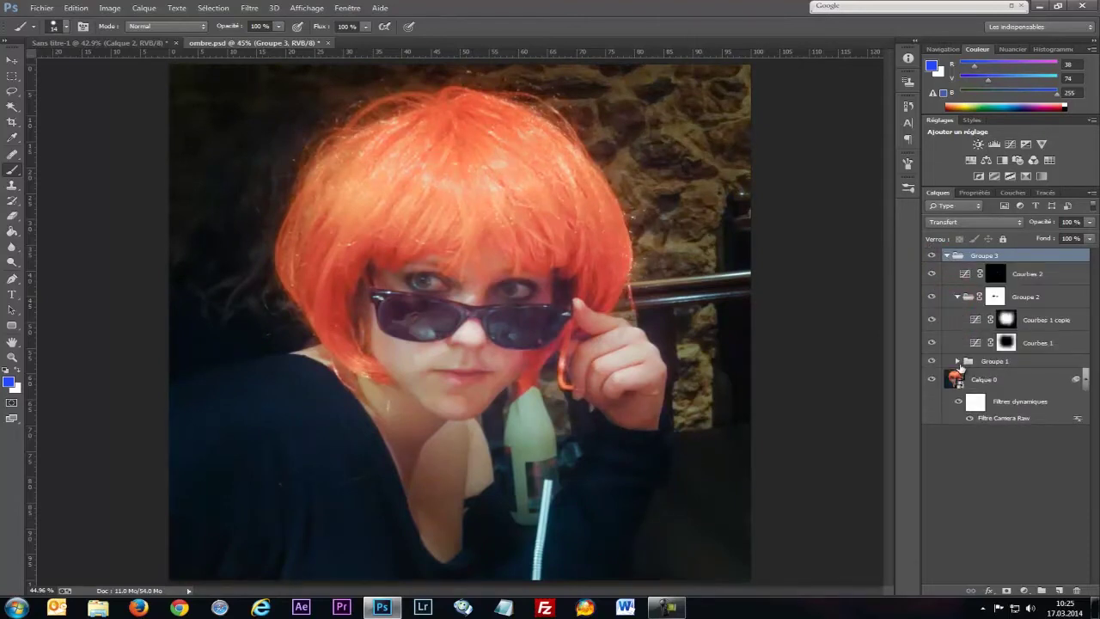
left_click(957, 361)
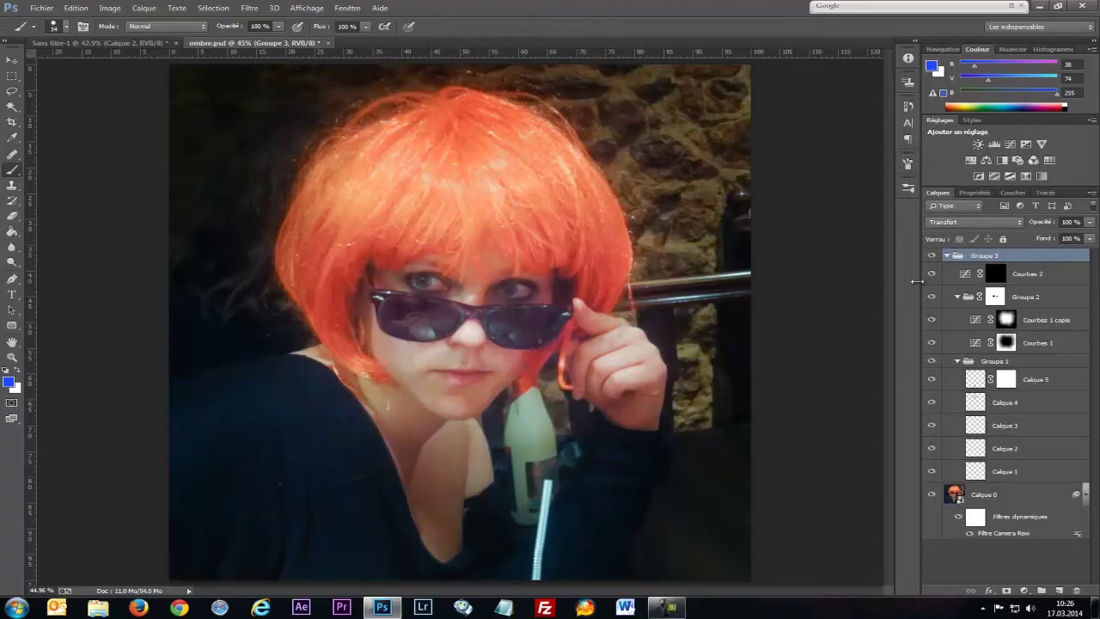
left_click_drag(932, 273, 937, 477)
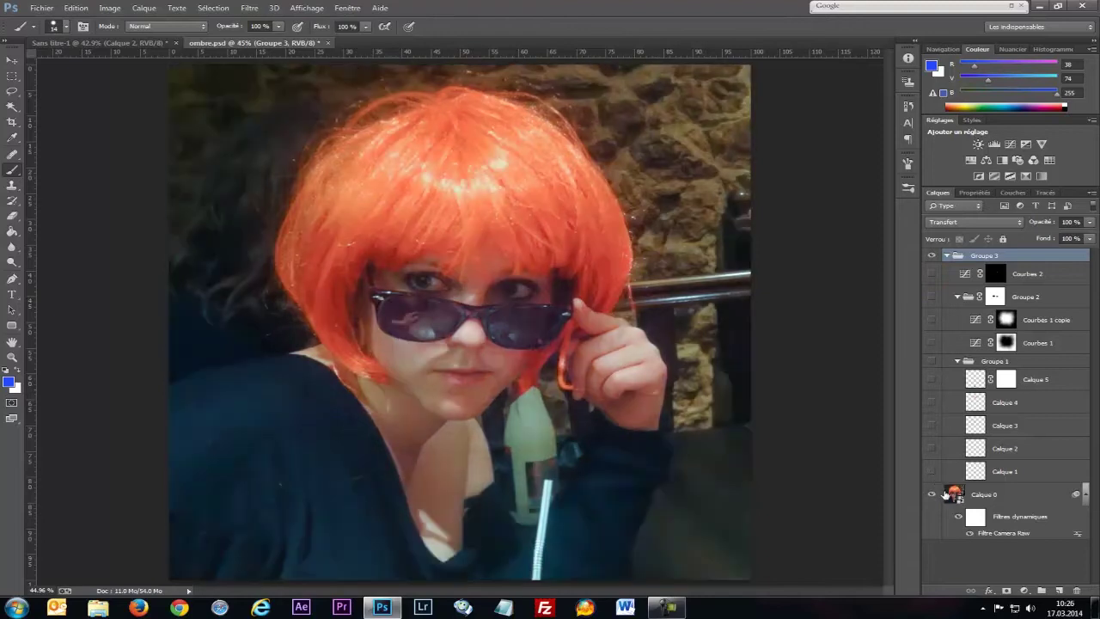
- Compare Calque 0 with and without its Camera Raw smart filter by toggling the smart filters' visibility
left_click(960, 517)
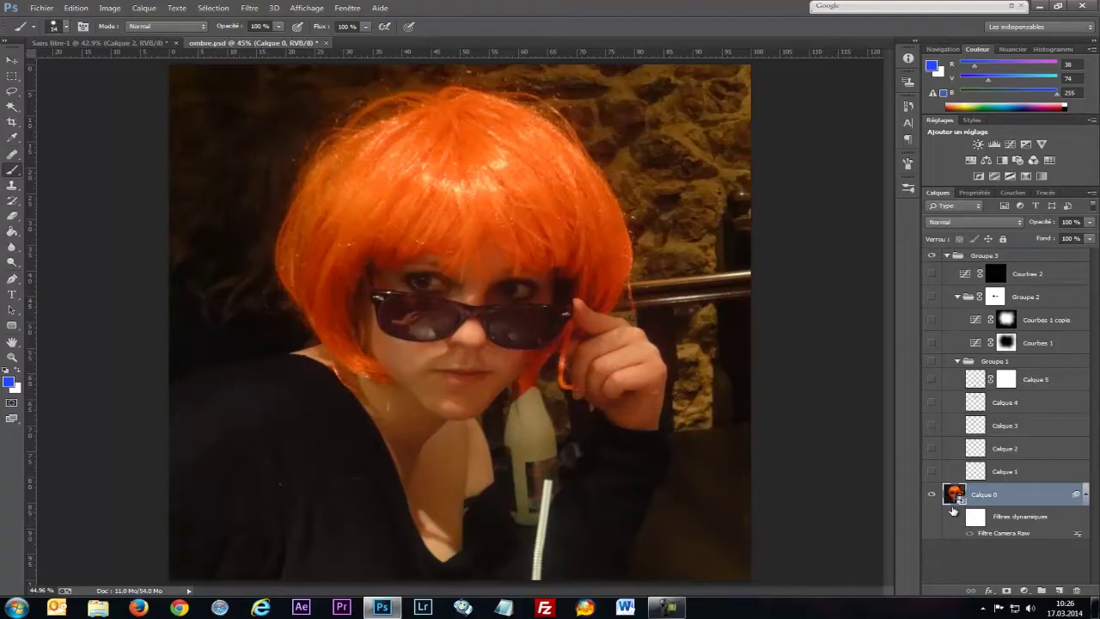
left_click(957, 517)
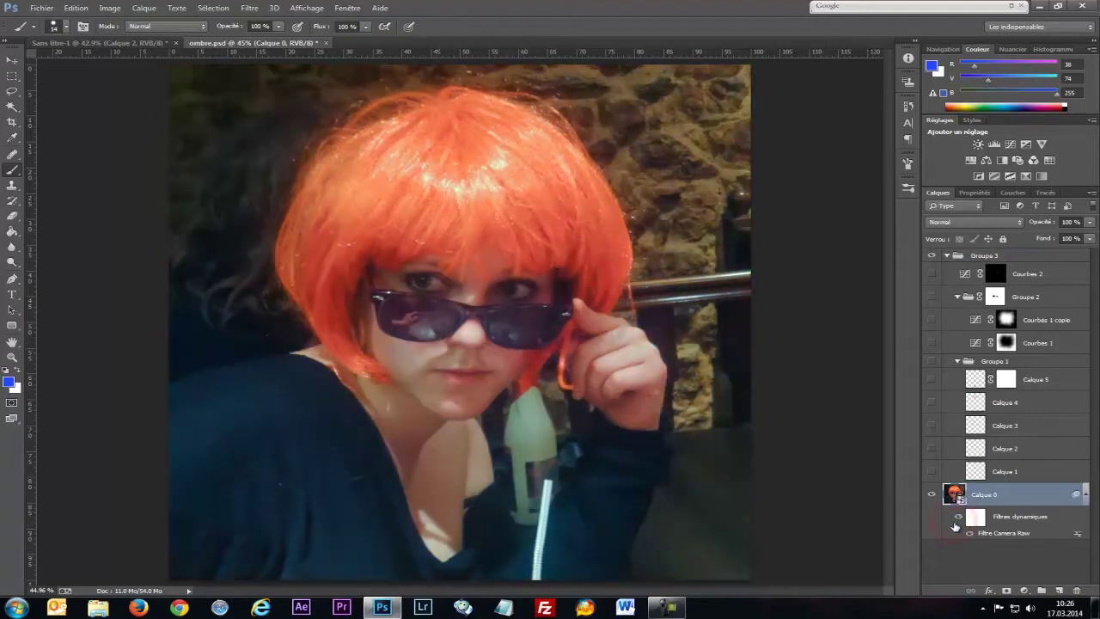
left_click(958, 516)
left_click(960, 518)
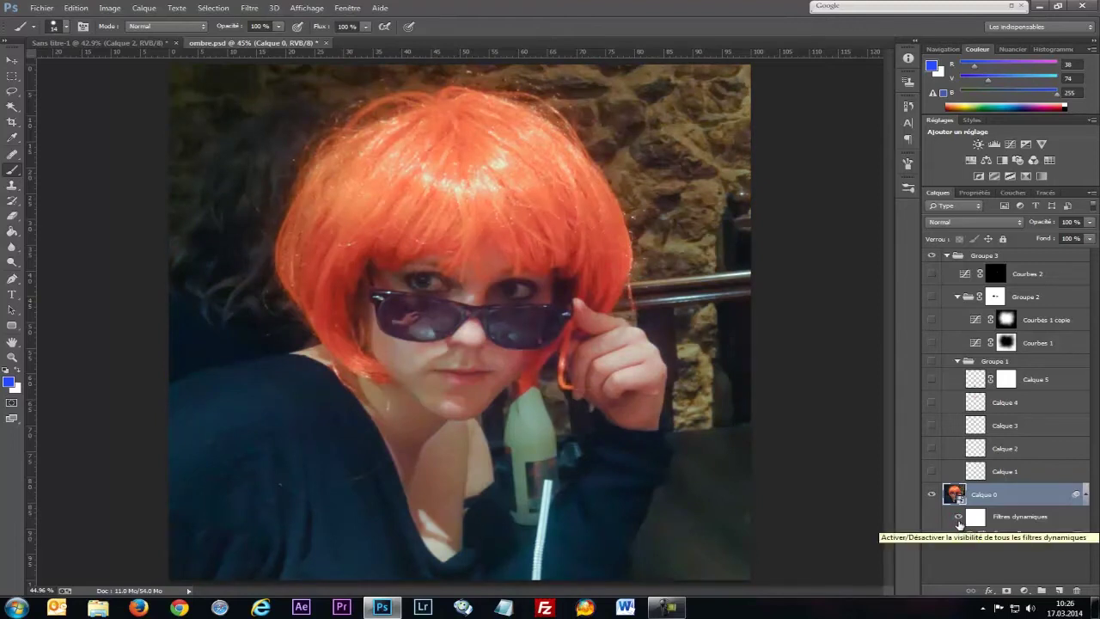
- Show the retouching layers Calque 1 to Calque 5 one by one, and compare the portrait with and without Groupe 1
left_click(935, 474)
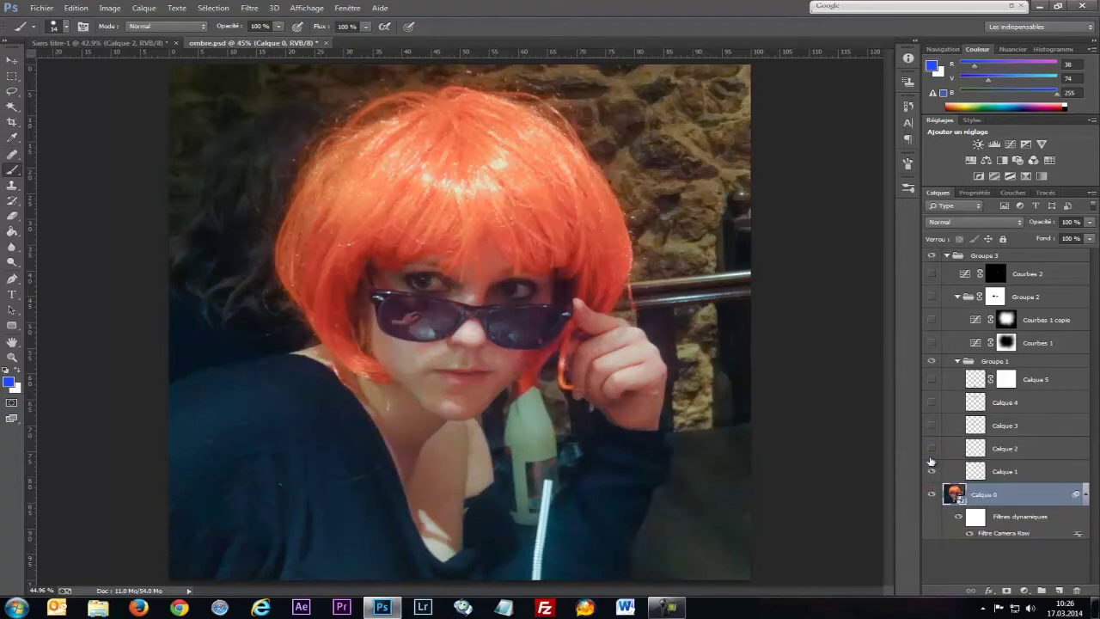
left_click(933, 447)
left_click(933, 427)
left_click(932, 404)
left_click(930, 380)
left_click(933, 362)
left_click(934, 365)
left_click(542, 393)
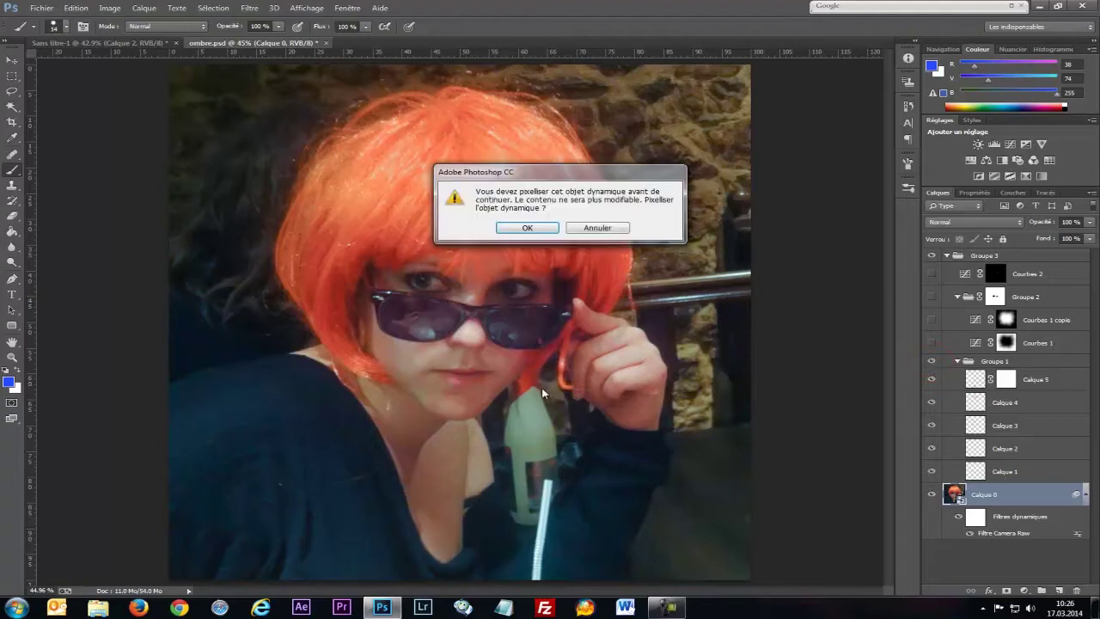
left_click(602, 230)
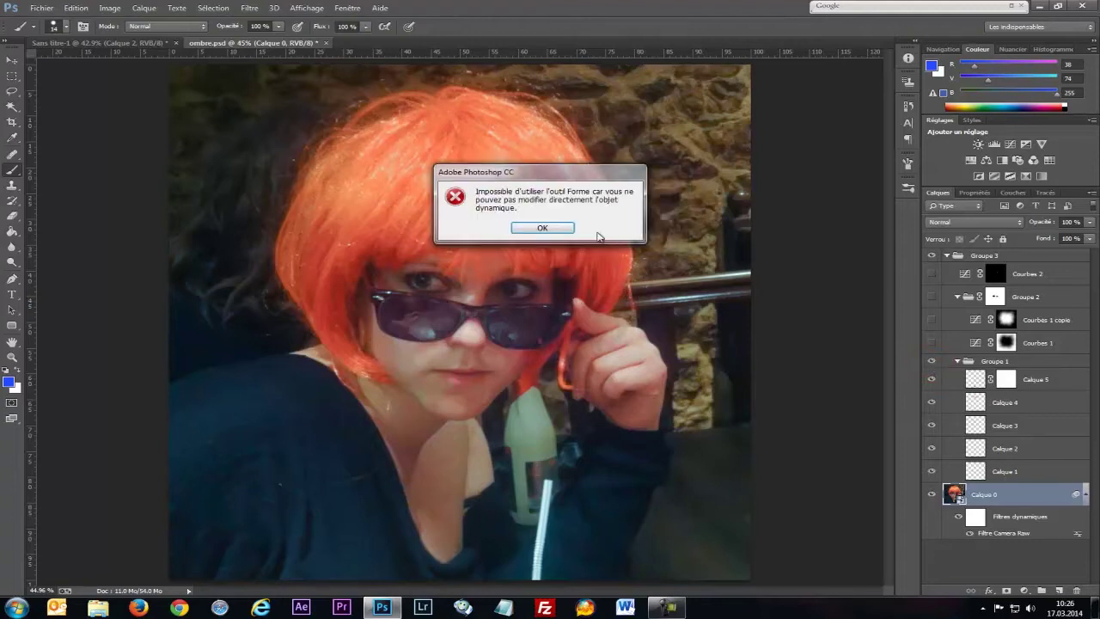
left_click(543, 229)
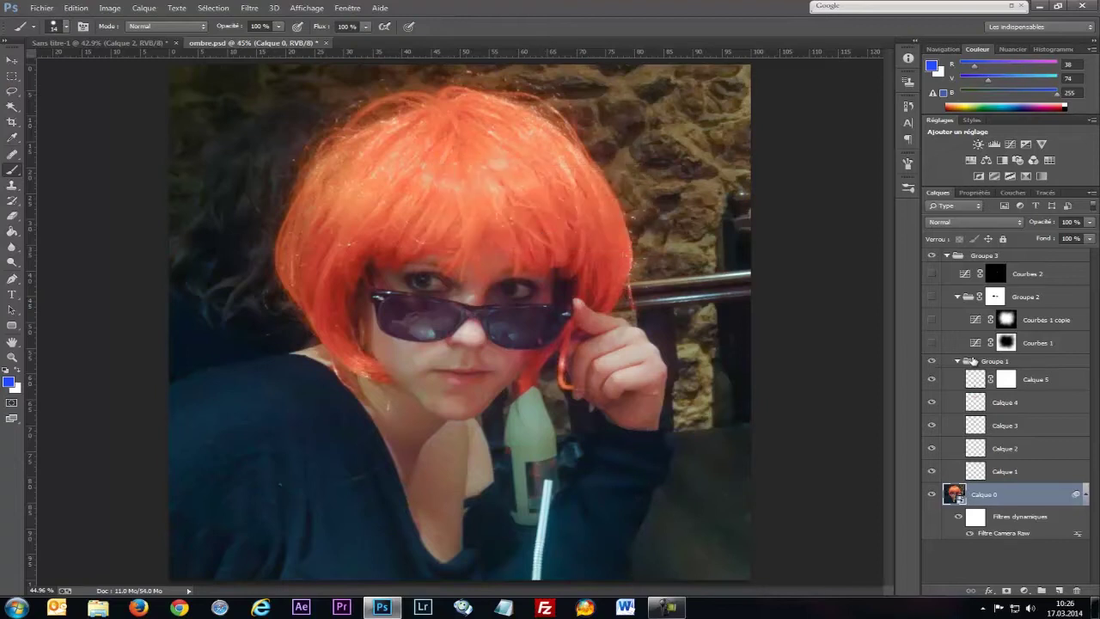
- Select Groupe 1 and examine the retouched skin on the neck and around the mouth up close
left_click(982, 362)
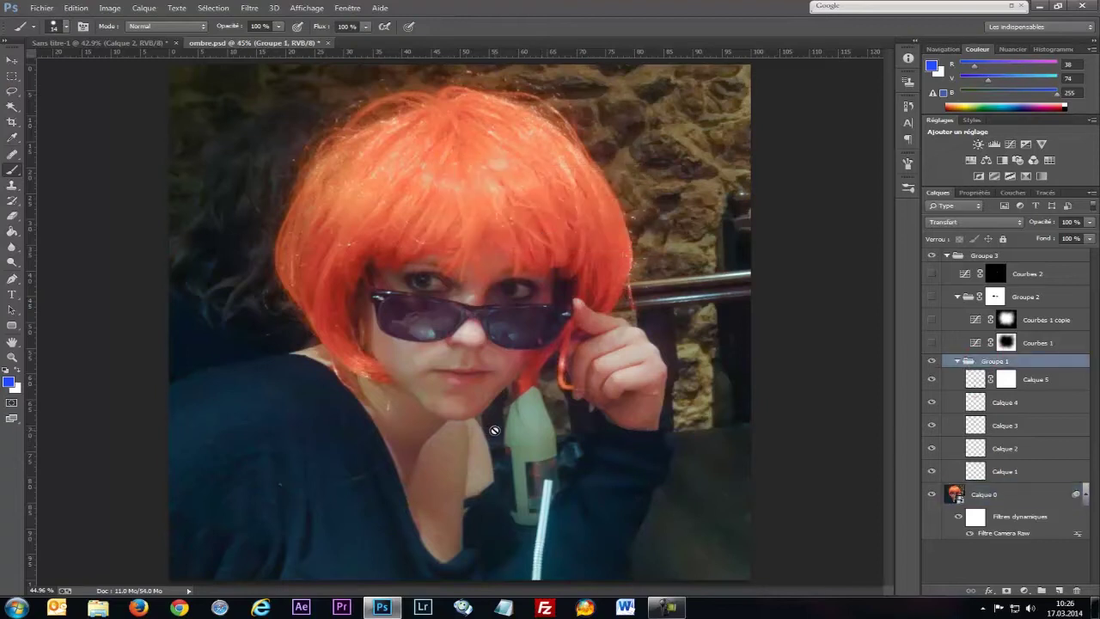
key("z")
left_click_drag(422, 449, 528, 422)
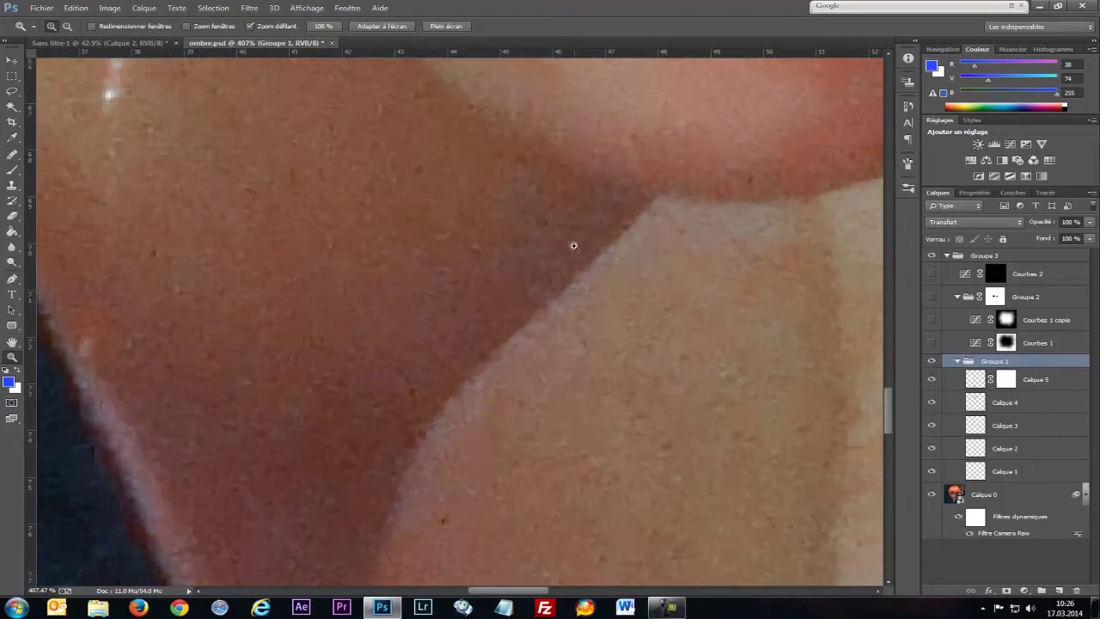
left_click(323, 25)
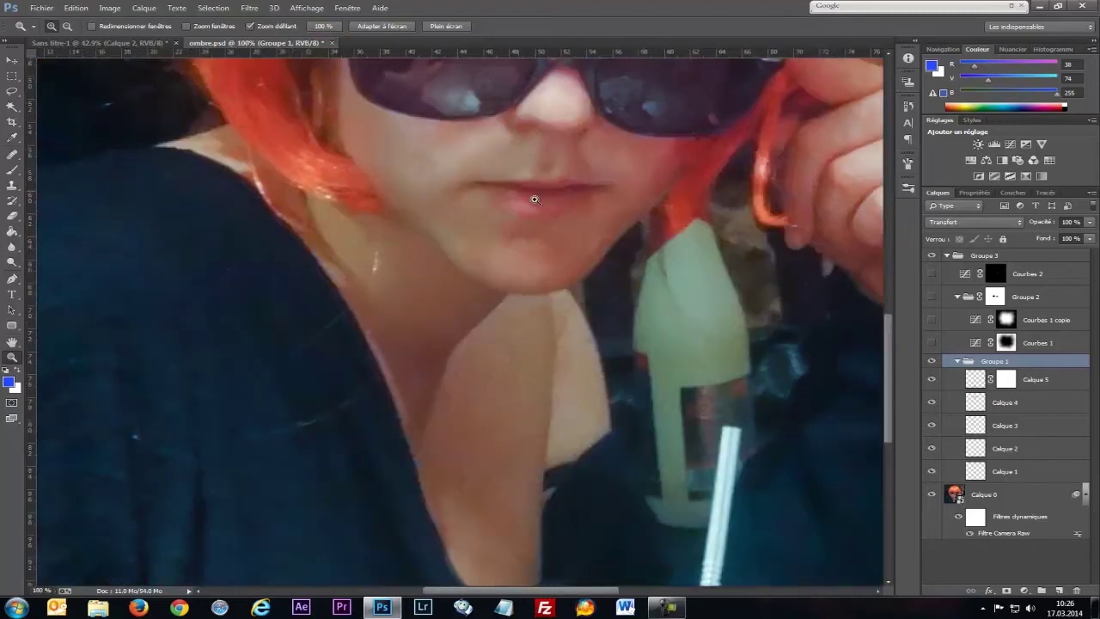
left_click(564, 151)
left_click(565, 151)
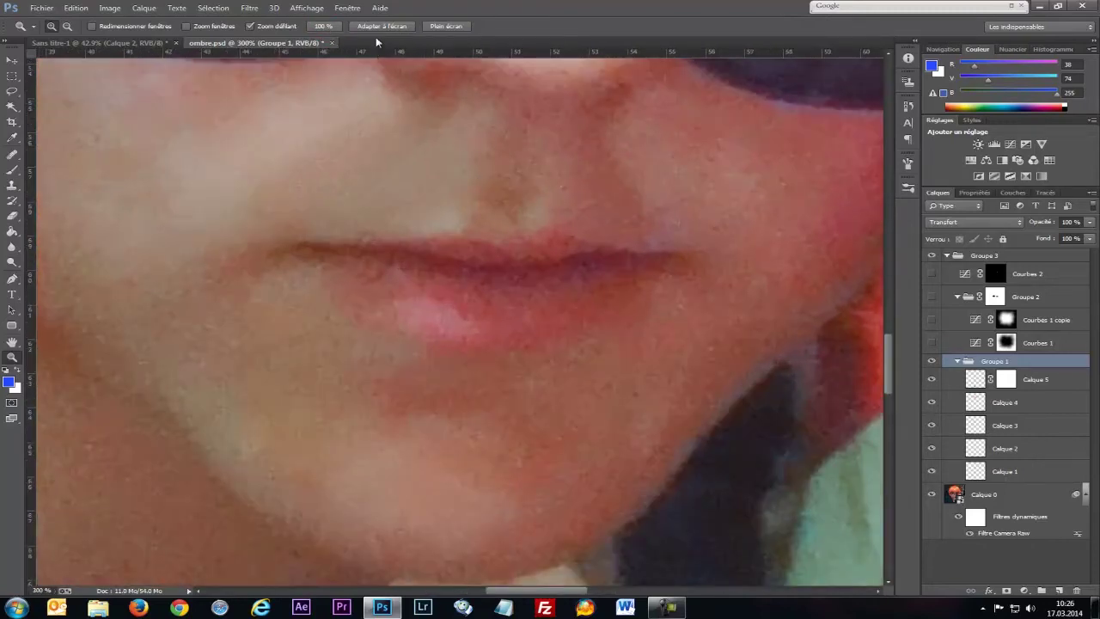
left_click(323, 26)
- Compare the face, neckline and hair at 100% with and without the Groupe 1 retouching
left_click_drag(438, 307, 466, 218)
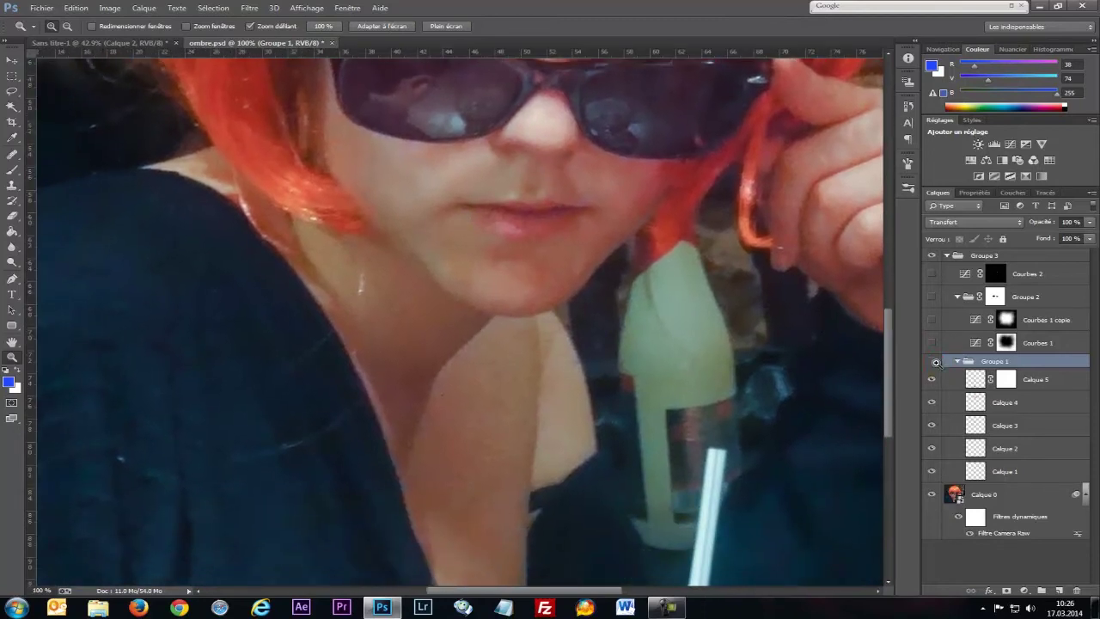
left_click(934, 361)
left_click(933, 361)
left_click_drag(617, 486, 667, 317)
left_click(932, 362)
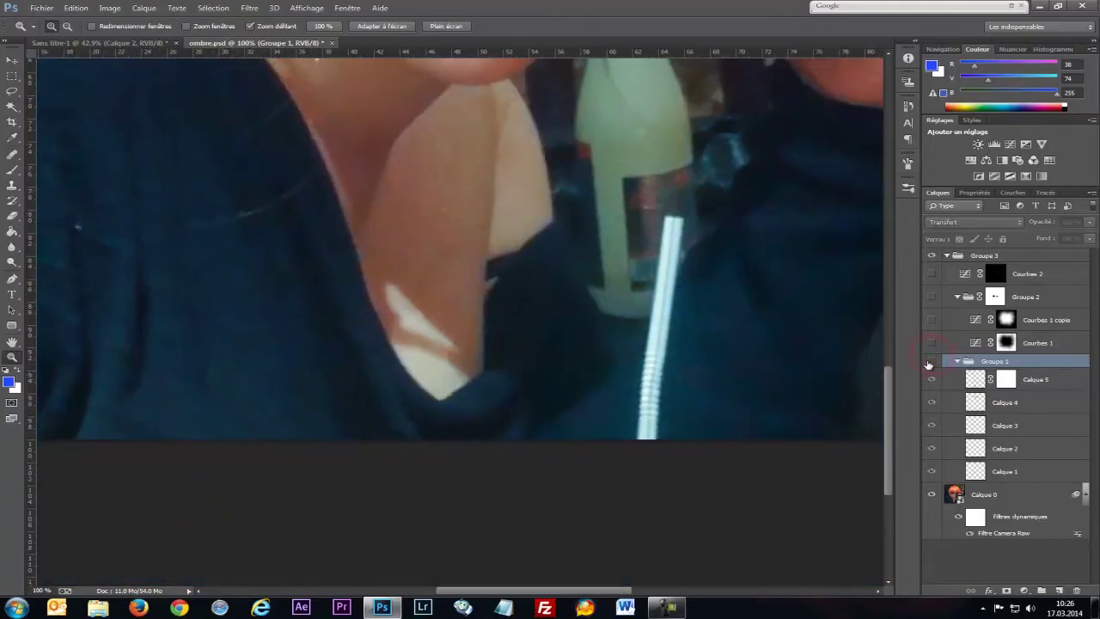
left_click(932, 362)
scroll(619, 456, "up", 8)
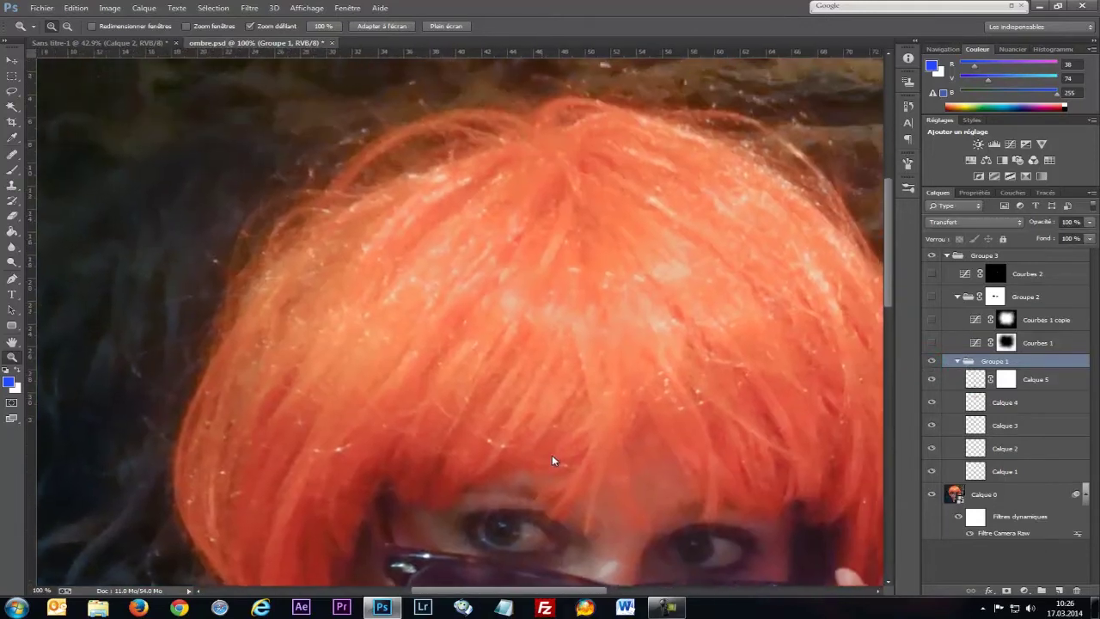
left_click(932, 362)
left_click(932, 362)
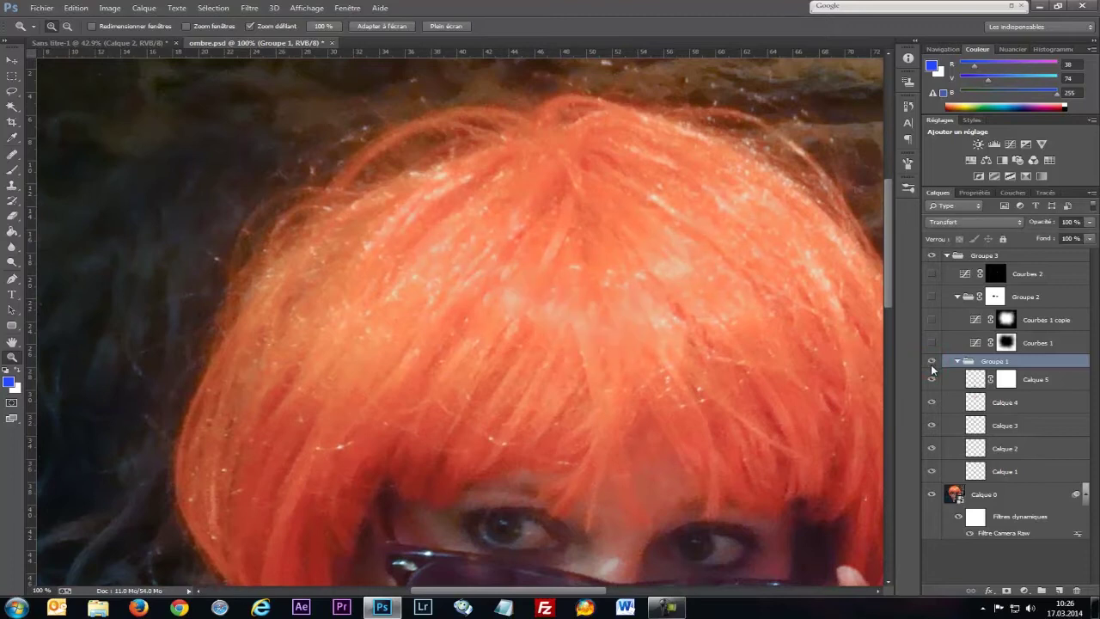
- Show Courbes 1 and Courbes 1 copie in Groupe 2, and compare the whole portrait with and without that group
left_click(371, 26)
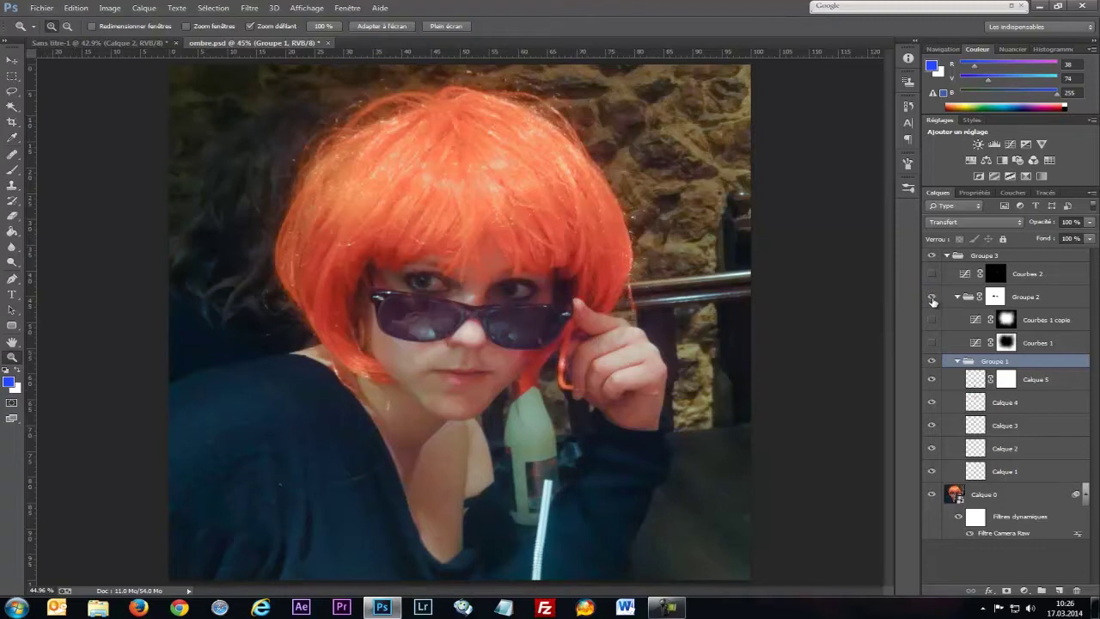
left_click(932, 297)
left_click(933, 344)
left_click(932, 296)
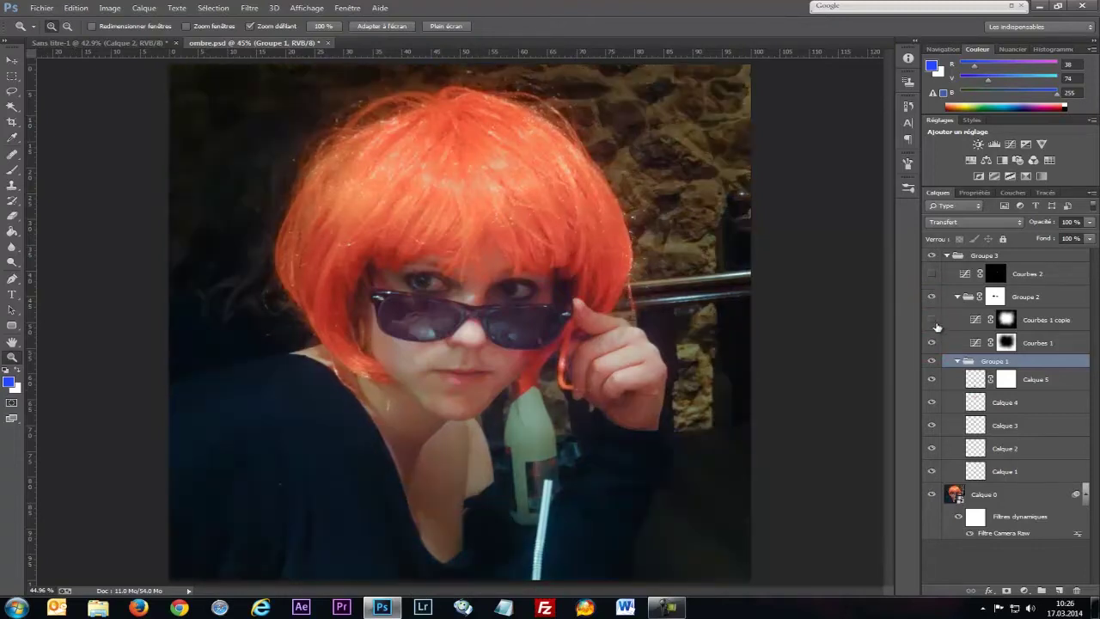
left_click(931, 319)
left_click(931, 298)
left_click(932, 298)
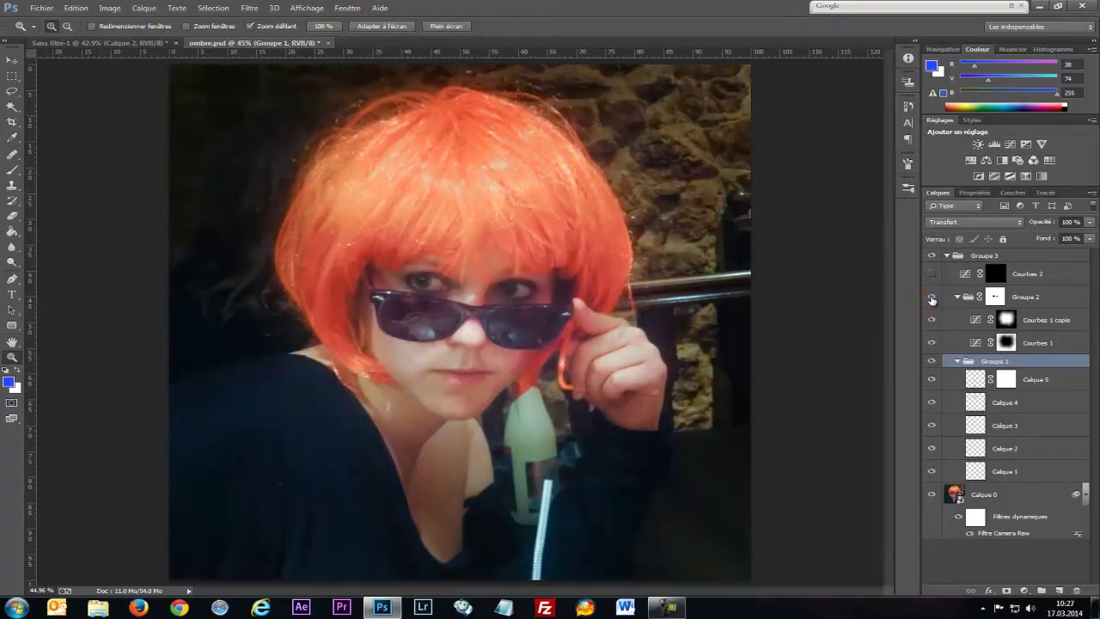
- Toggle Courbes 2 to check its effect, collapse Groupe 3, and compare the portrait with and without the whole group
left_click(932, 274)
left_click(931, 275)
left_click(931, 275)
left_click(946, 256)
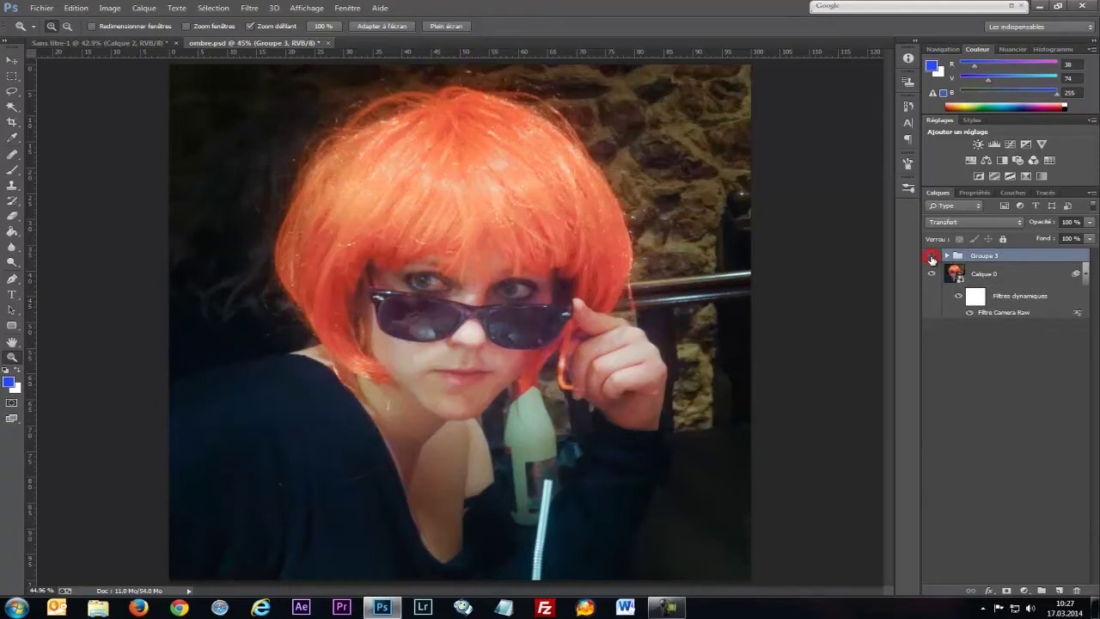
left_click(932, 256)
left_click(932, 256)
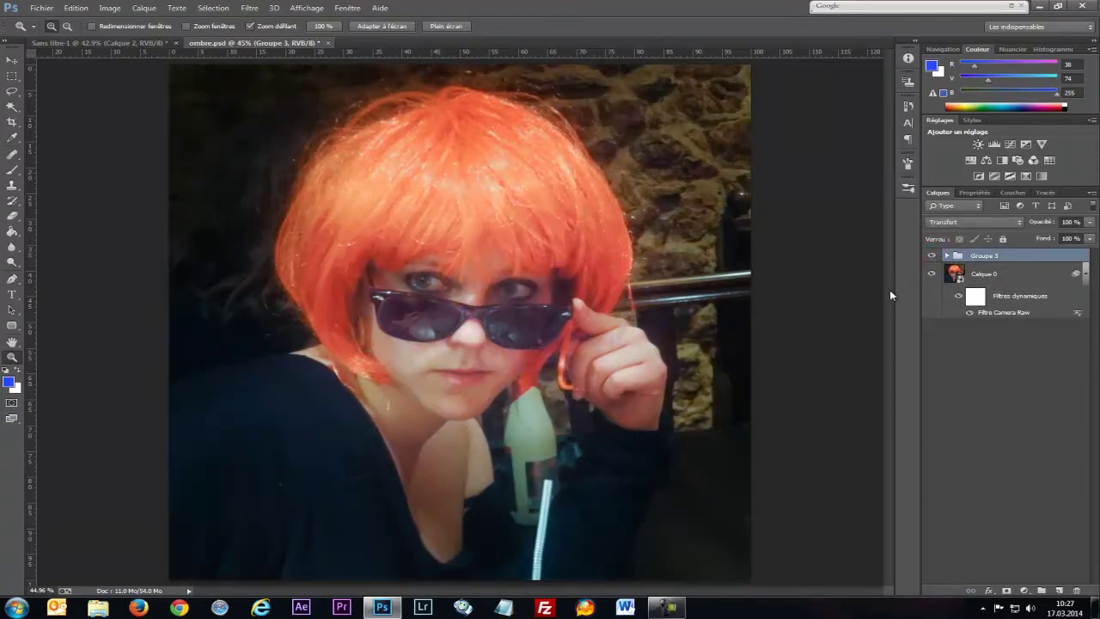
- Close ombre.psd without saving, and delete the annotation layer Calque 2 from Sans titre-1
left_click(327, 43)
left_click(588, 225)
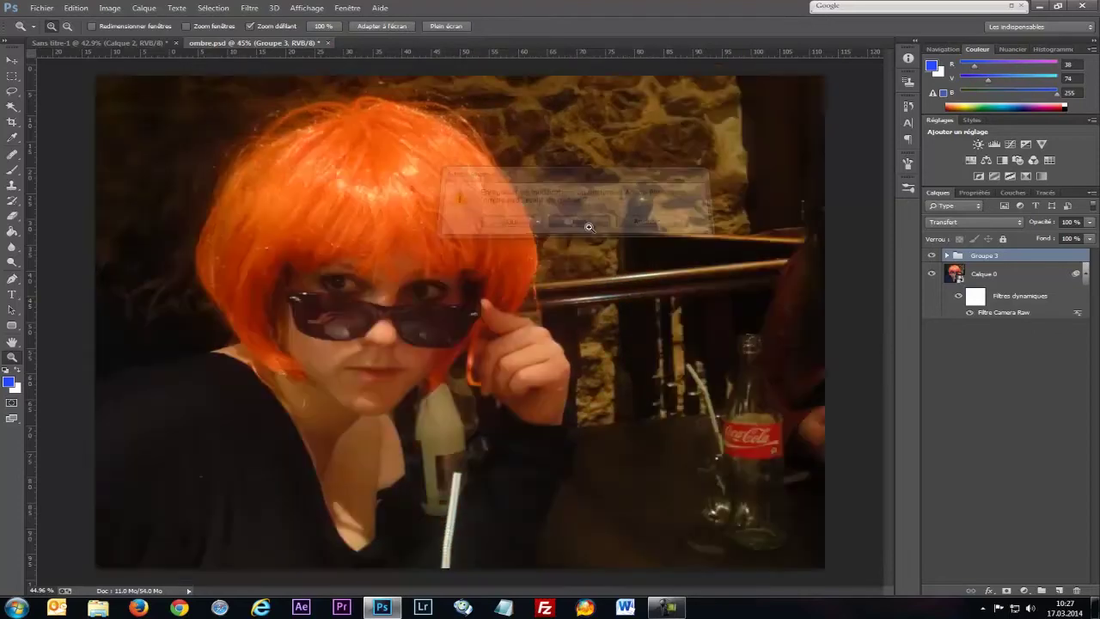
left_click_drag(954, 258, 1079, 592)
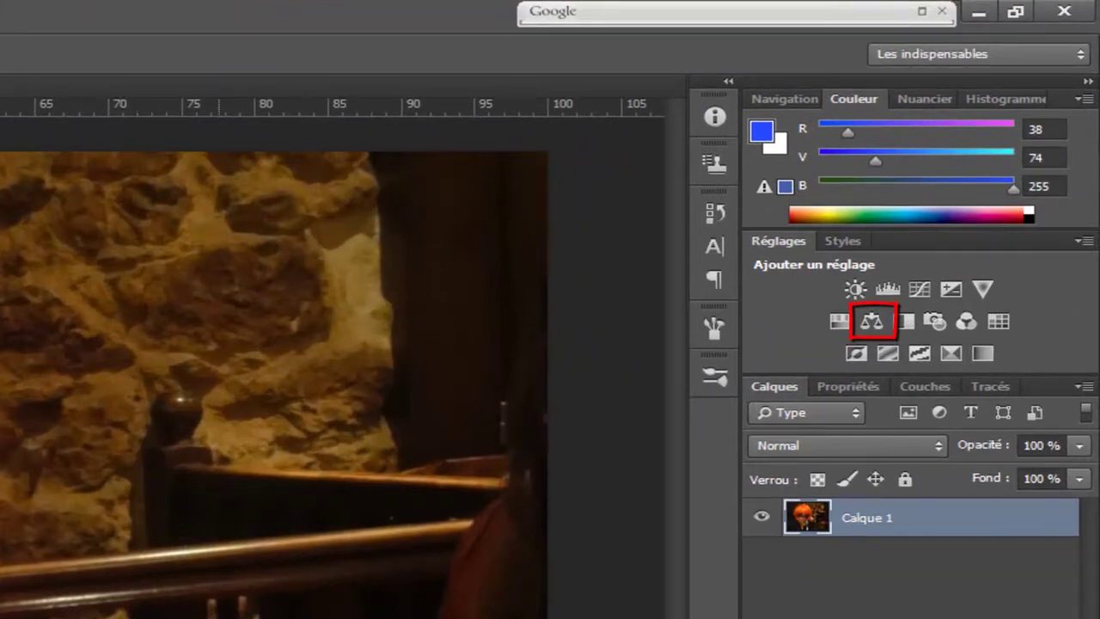
- Try a Color Balance adjustment layer with Tons clairs set to -37 for Cyan–Rouge and -23 for Magenta–Vert
left_click(879, 324)
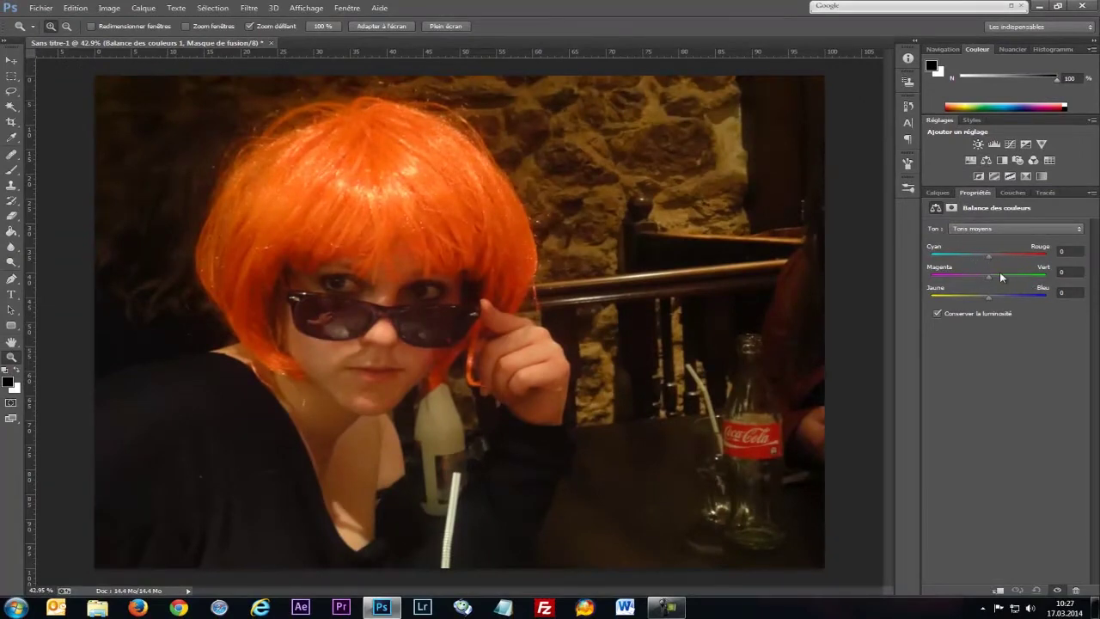
left_click(966, 229)
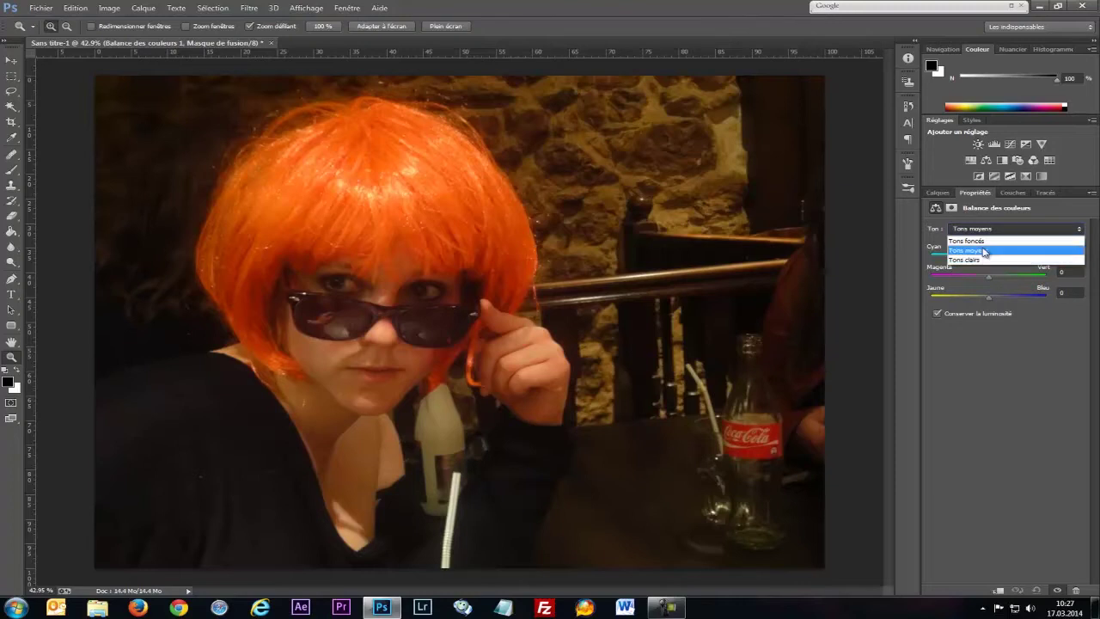
left_click(989, 259)
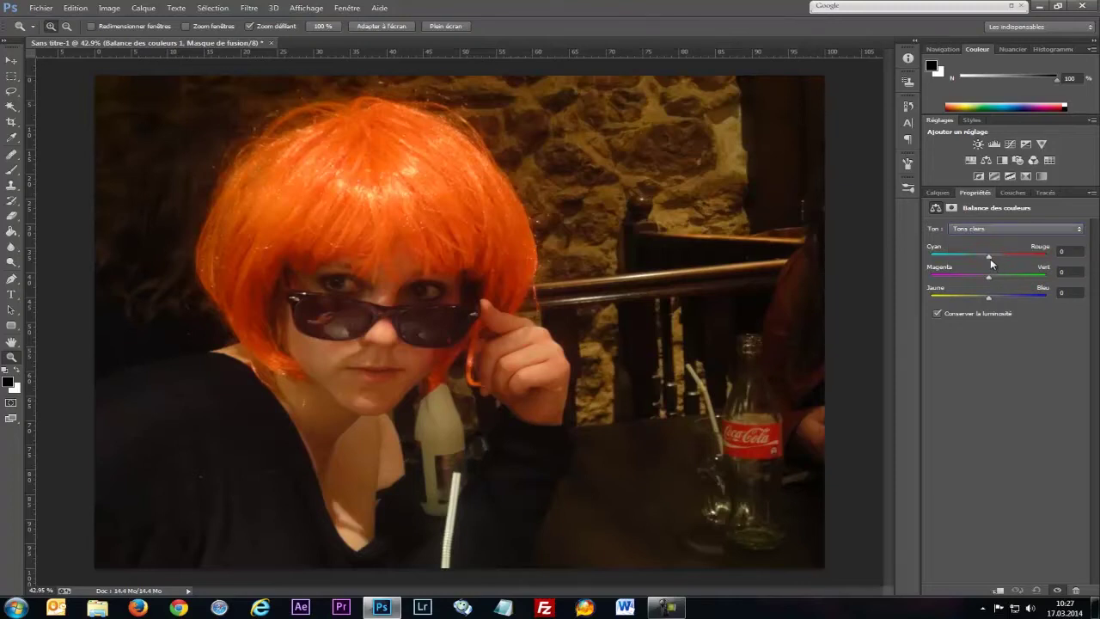
left_click_drag(988, 253, 981, 281)
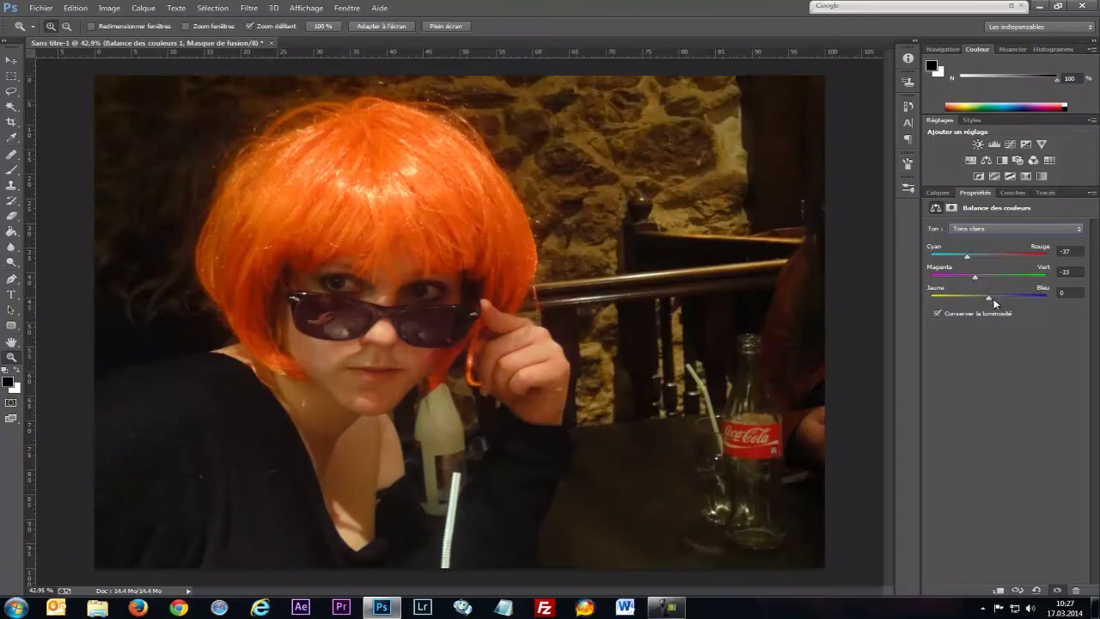
- Switch the Color Balance adjustment to Tons foncés, and delete the whole adjustment layer
left_click(980, 229)
left_click(985, 241)
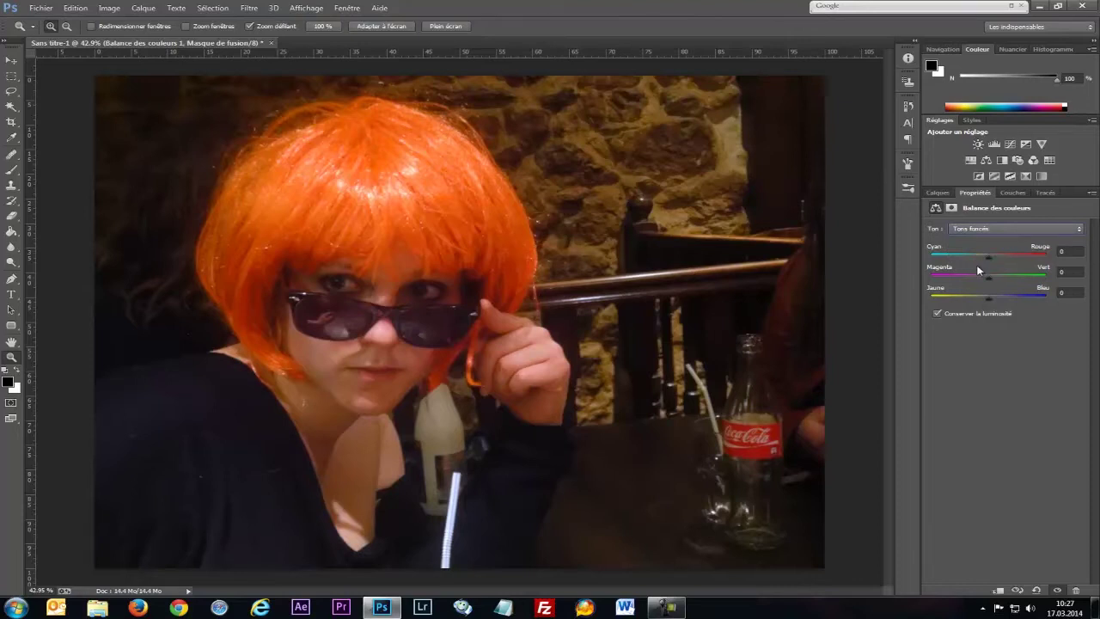
left_click(1076, 592)
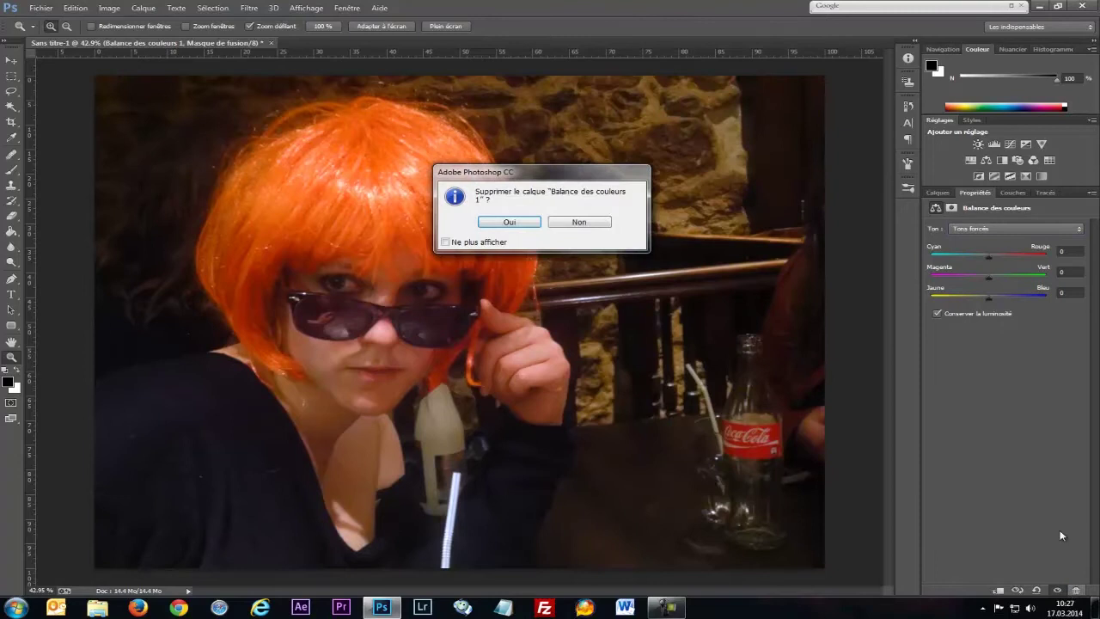
left_click(516, 226)
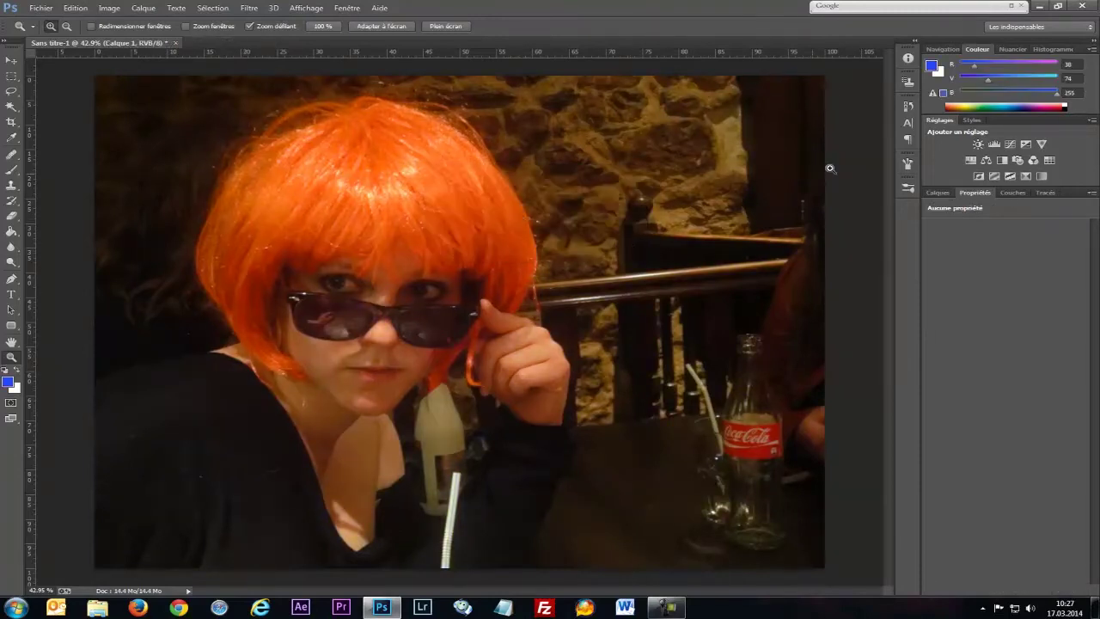
- Convert the portrait layer Calque 1 for smart filters and accept the conversion to a smart object
left_click(939, 192)
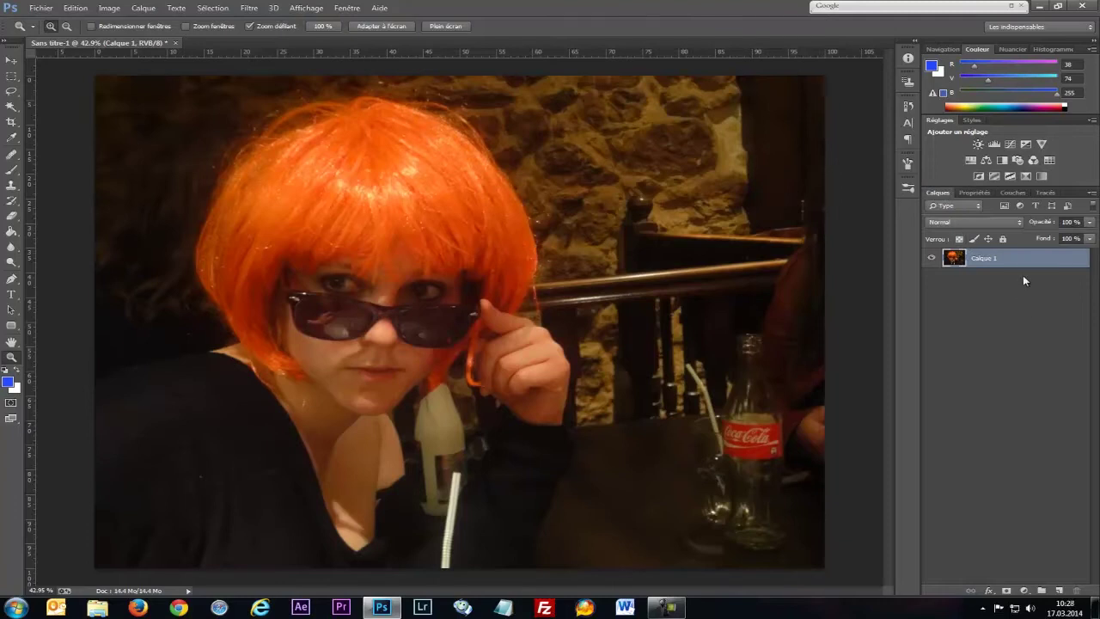
left_click(250, 8)
left_click(270, 41)
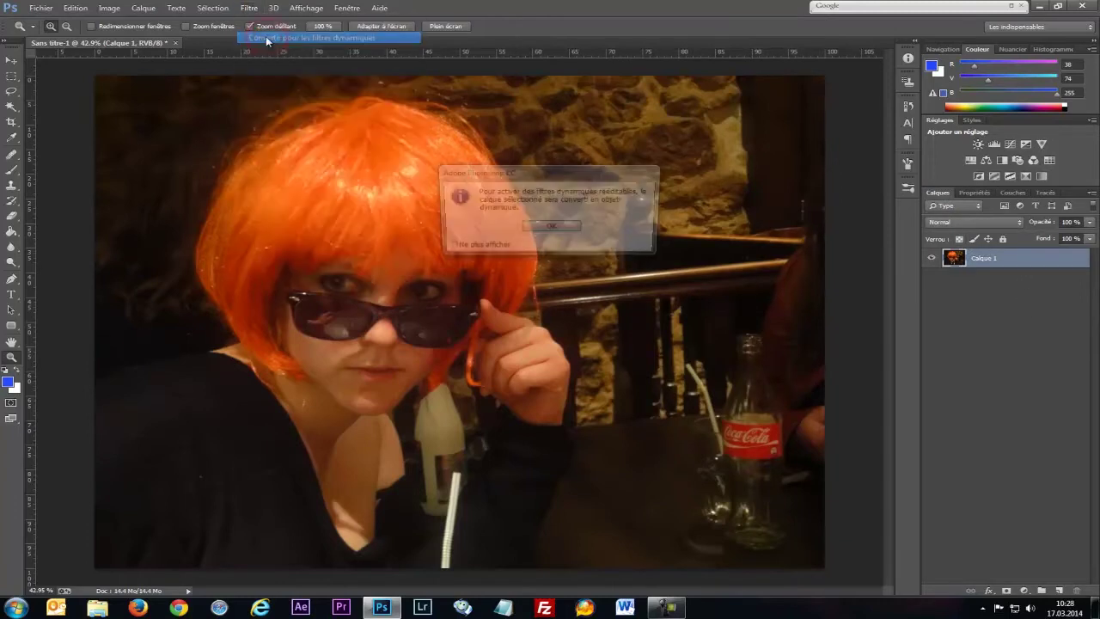
left_click(551, 227)
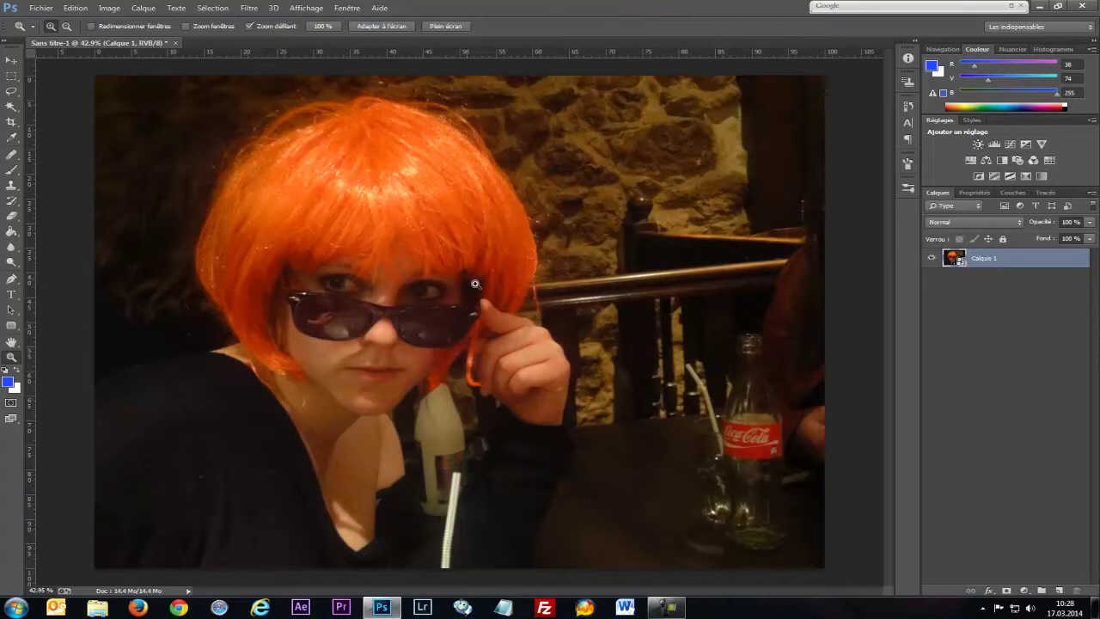
- Start the Camera Raw filter on Calque 1 and sample the white balance from the white stripe on the Coca-Cola label
left_click(249, 10)
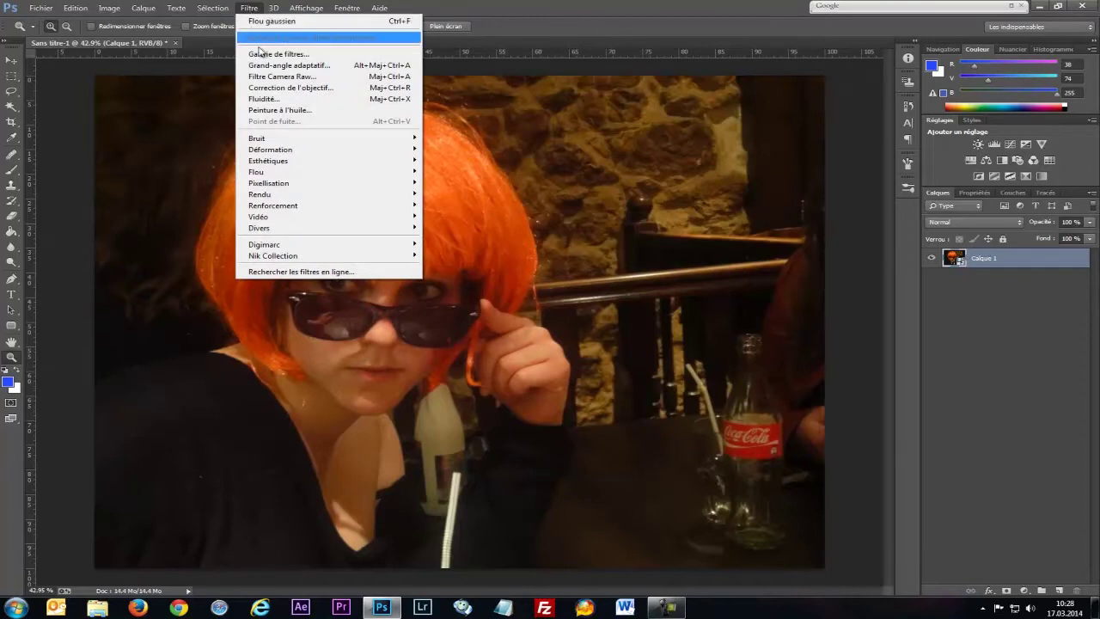
left_click(303, 79)
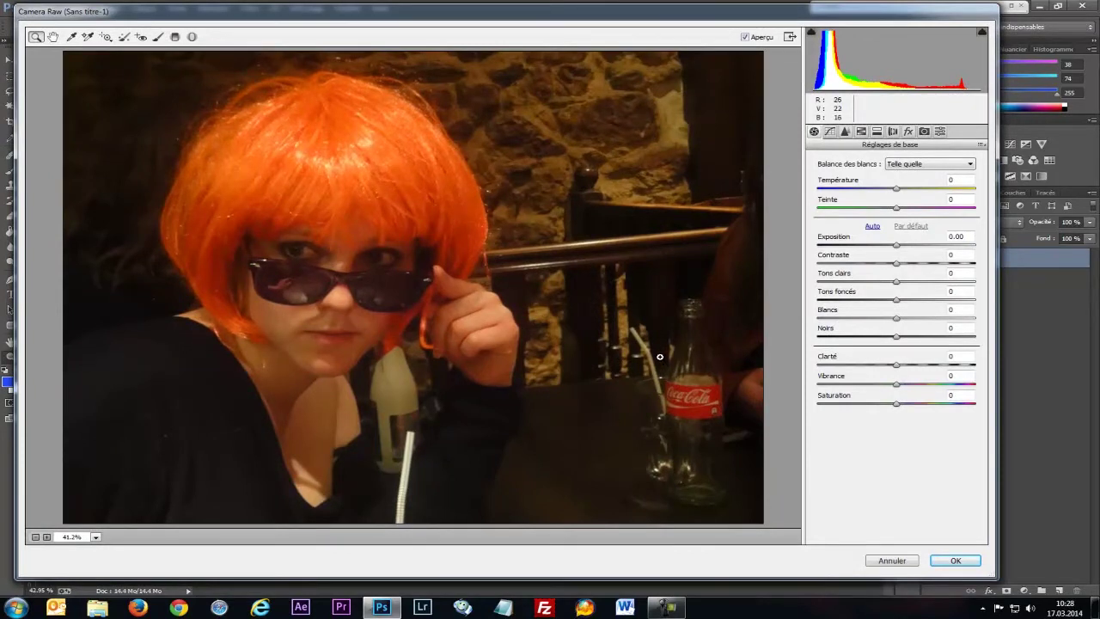
left_click_drag(660, 356, 731, 428)
left_click(71, 37)
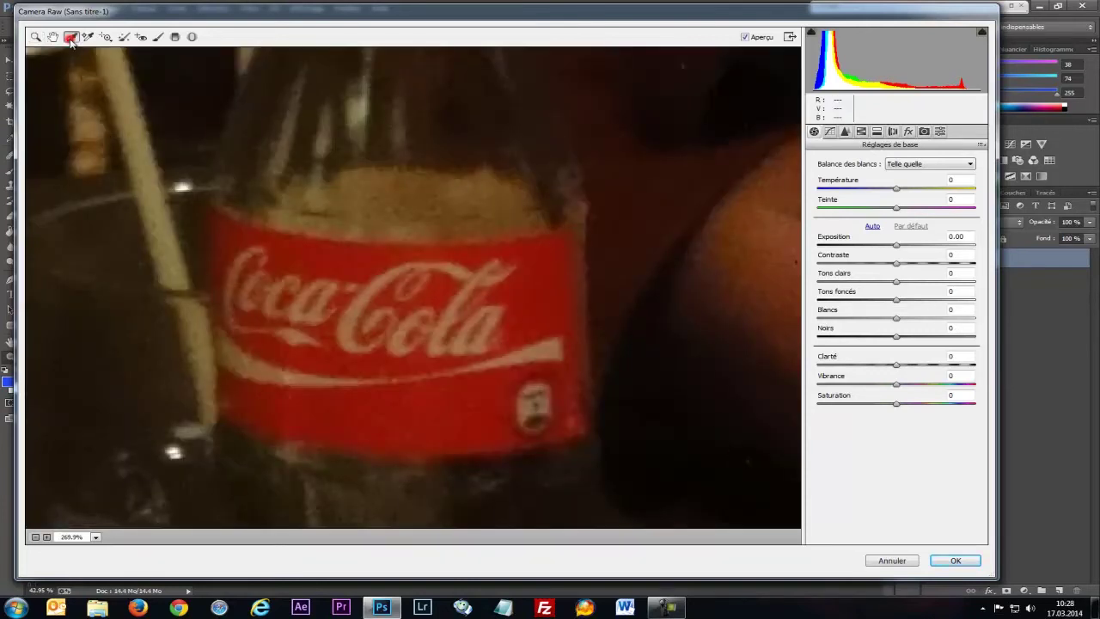
left_click(560, 347)
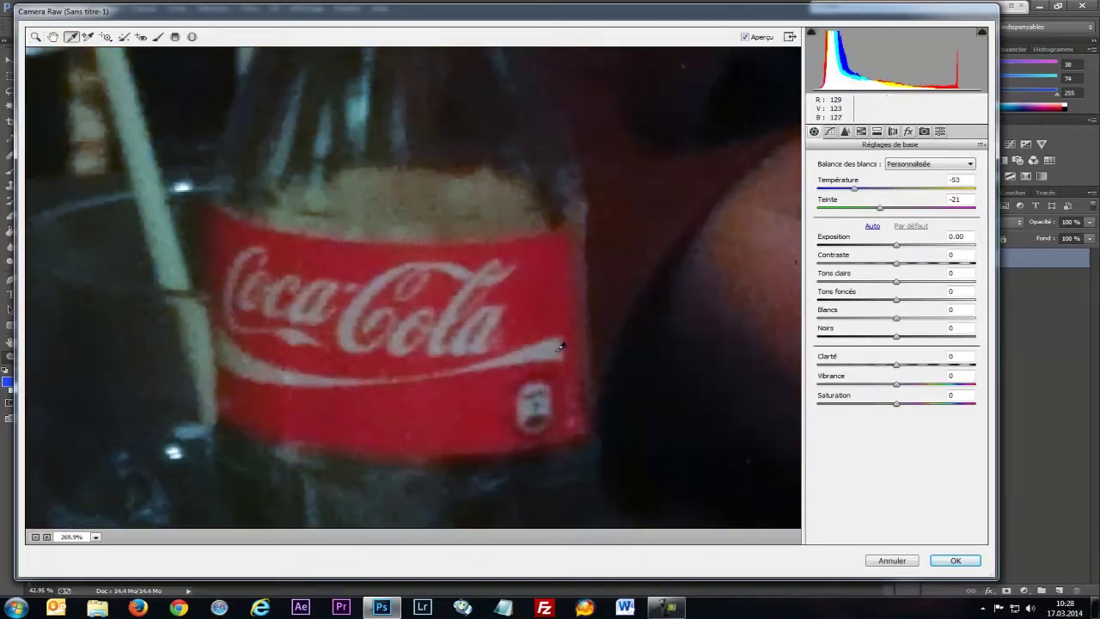
- Set Tons clairs to -31 and Tons foncés to +26 in the Camera Raw basic adjustments
left_click(35, 537)
left_click(35, 537)
left_click(35, 538)
left_click(35, 538)
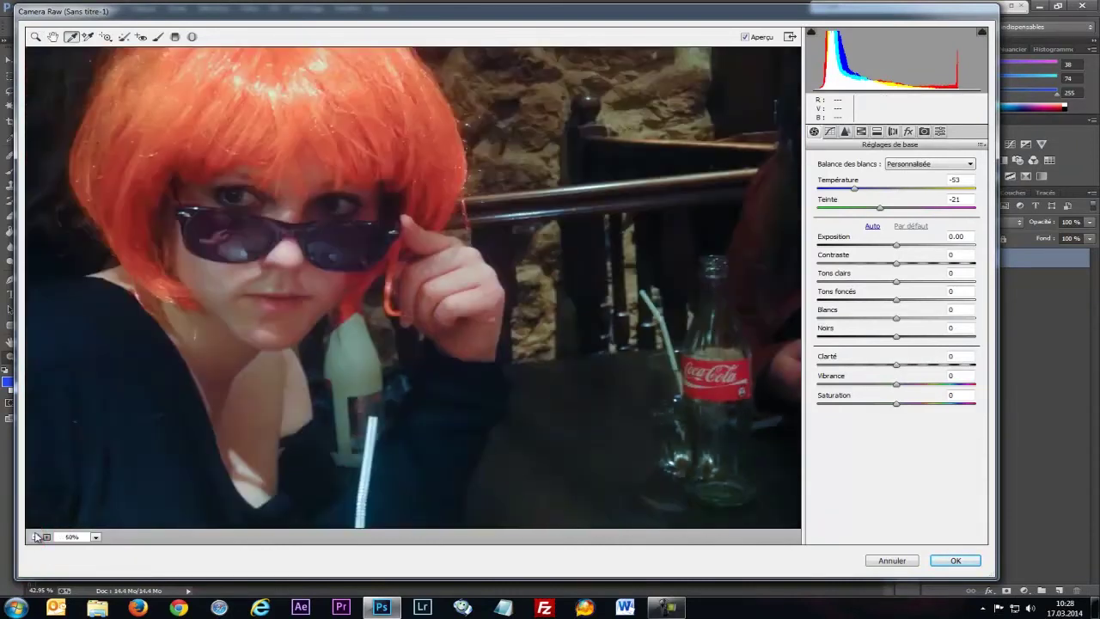
left_click(35, 537)
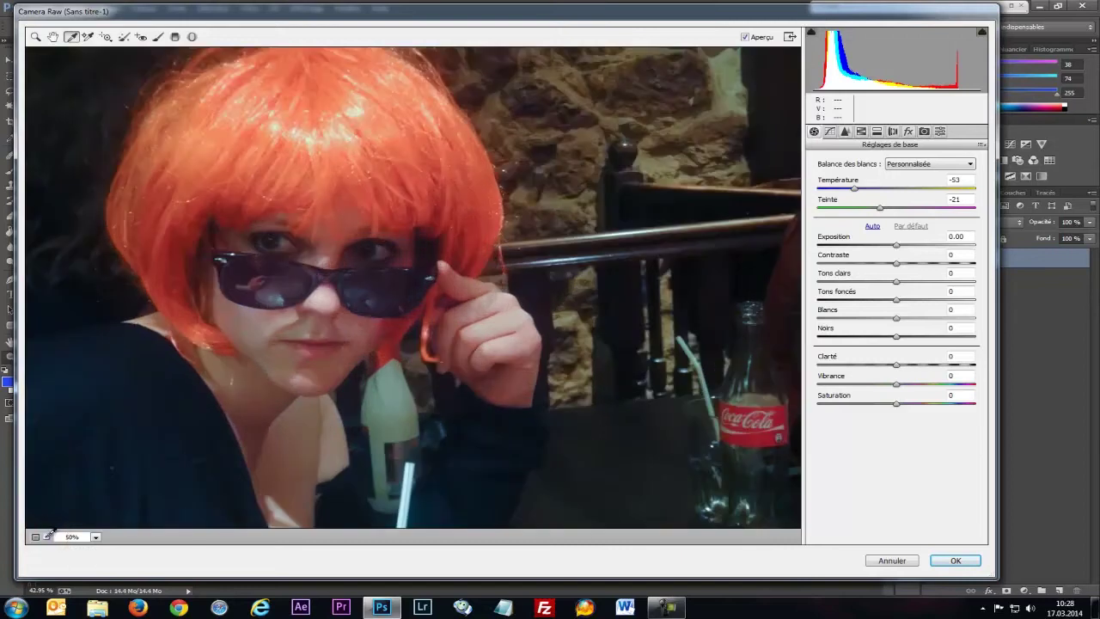
left_click(46, 538)
left_click_drag(900, 288, 874, 291)
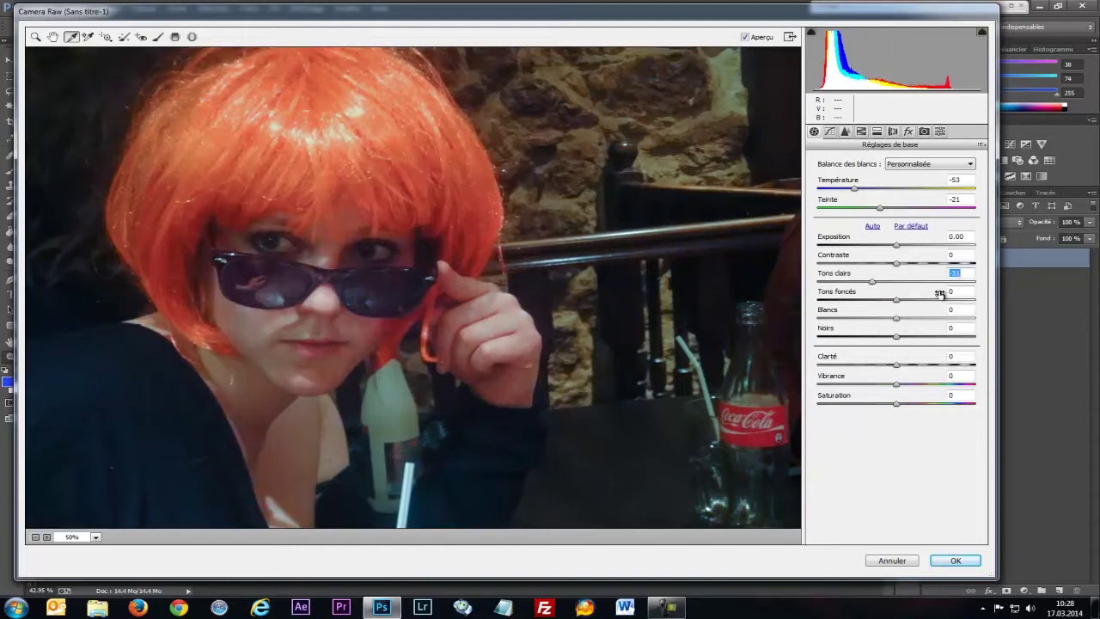
left_click_drag(896, 301, 915, 296)
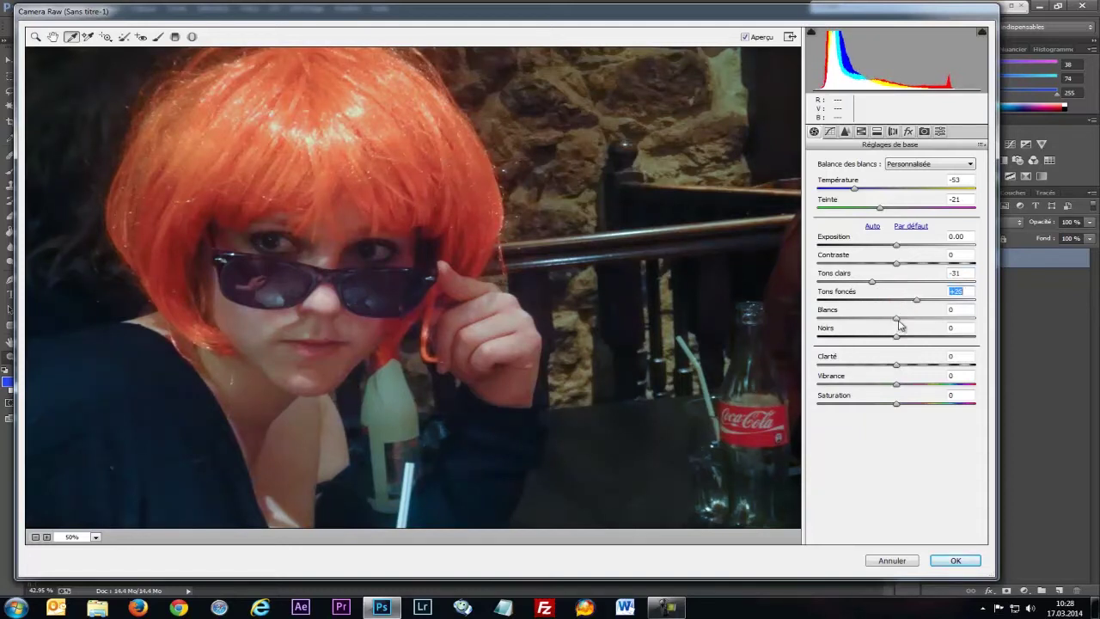
- Set Blancs to -38, Noirs to +28, Exposition to +0.40 and Contraste to +8, apply the filter, and compare the portrait with and without it
left_click_drag(896, 318, 924, 329)
left_click_drag(897, 245, 905, 267)
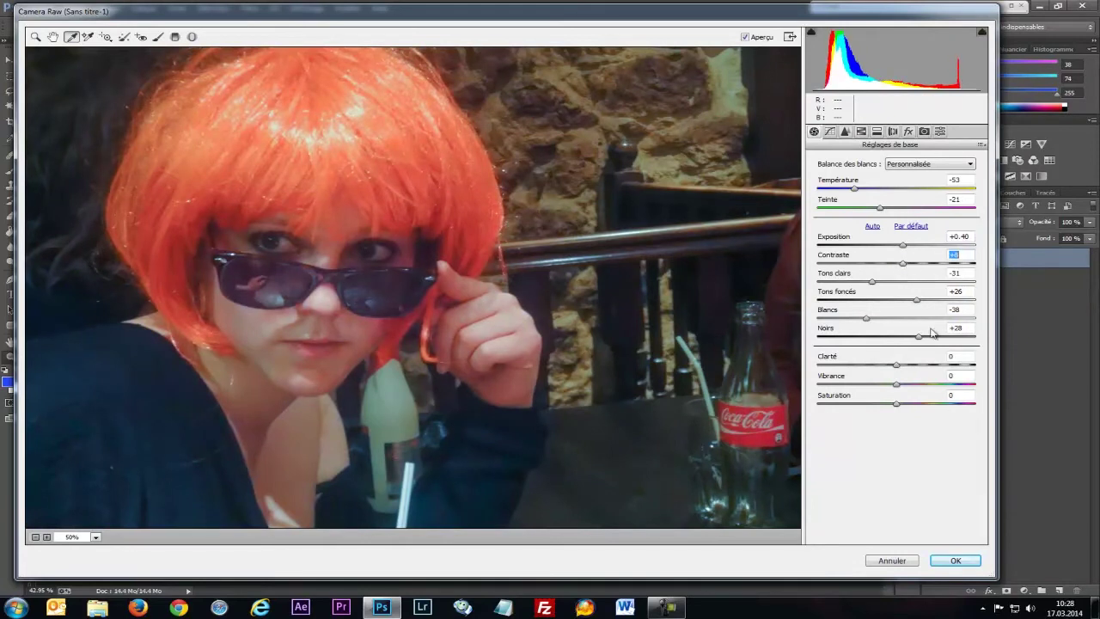
left_click(954, 559)
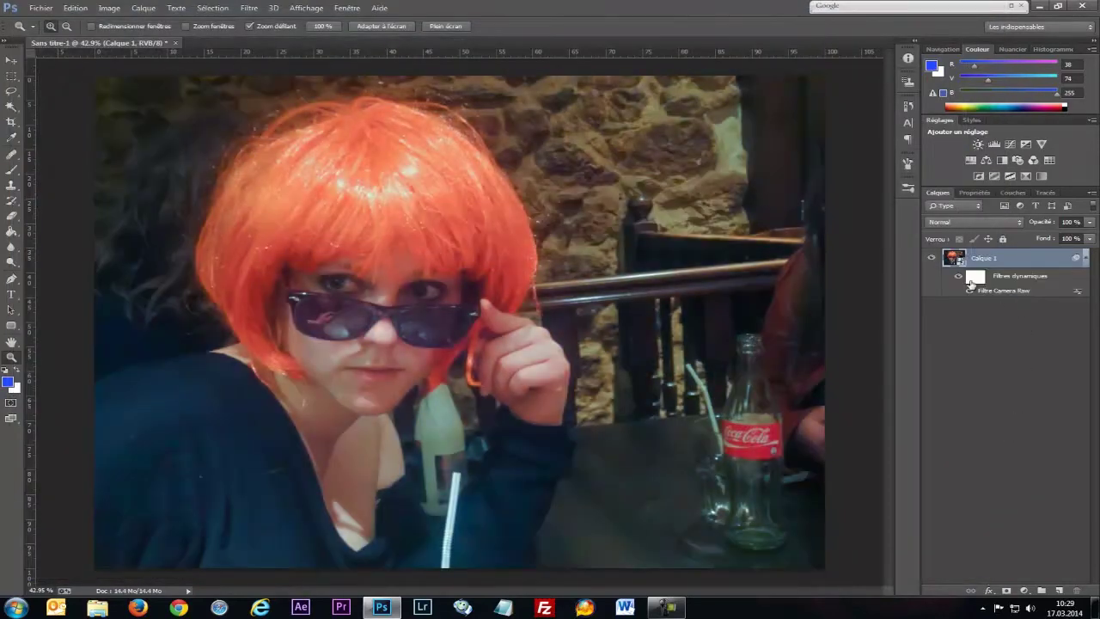
left_click(959, 276)
left_click(958, 277)
- Crop the image on the Coca-Cola bottle's side so that the bottle is left out of the frame
left_click(11, 121)
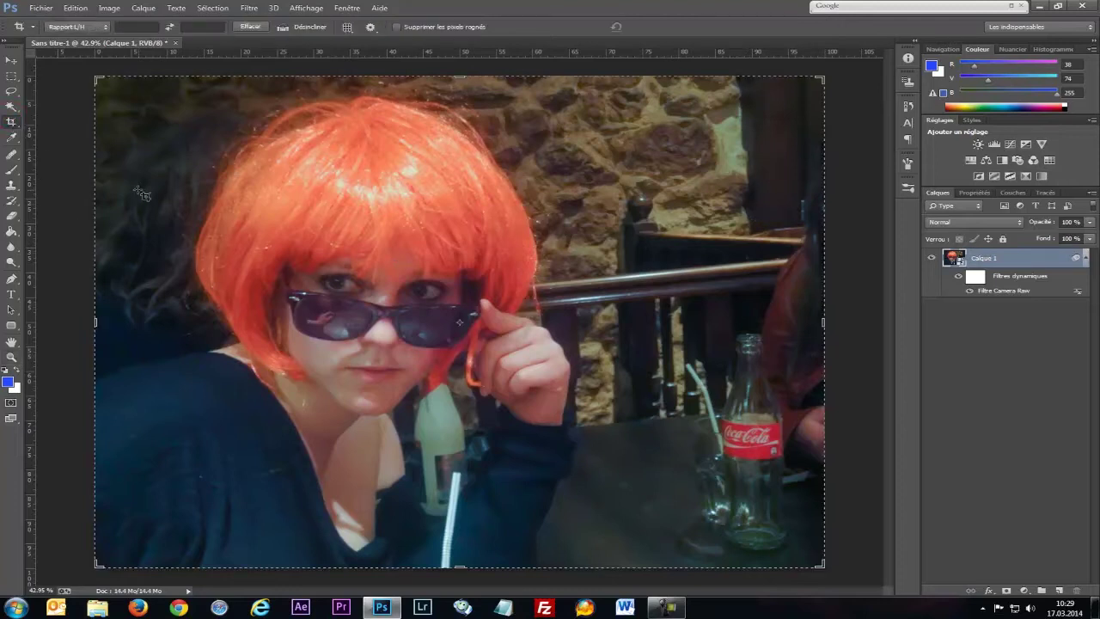
left_click_drag(823, 323, 745, 338)
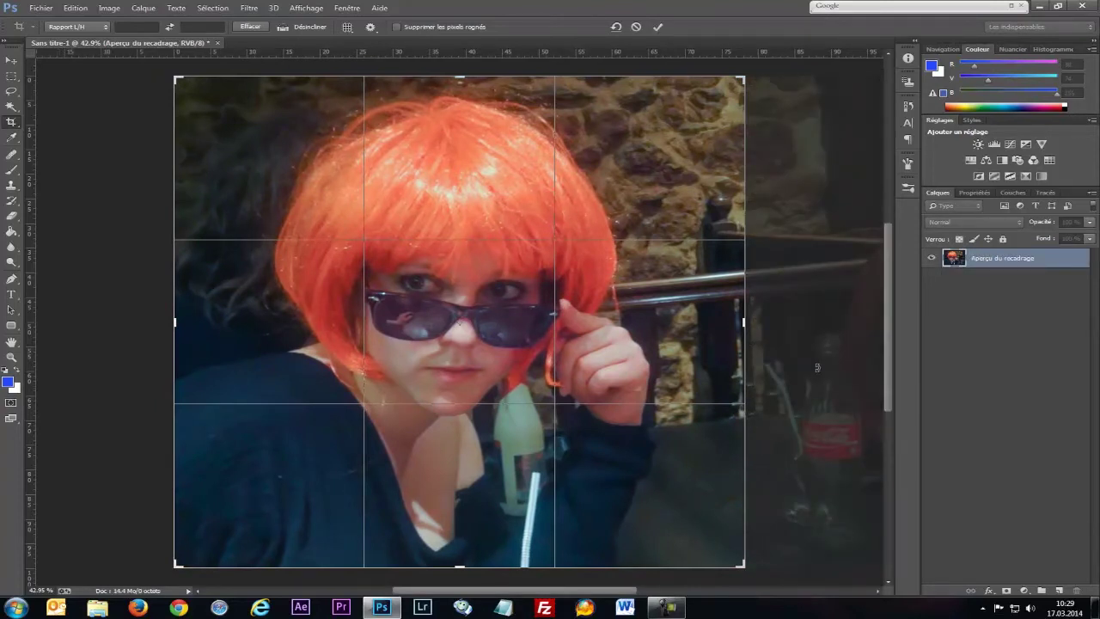
key("Return")
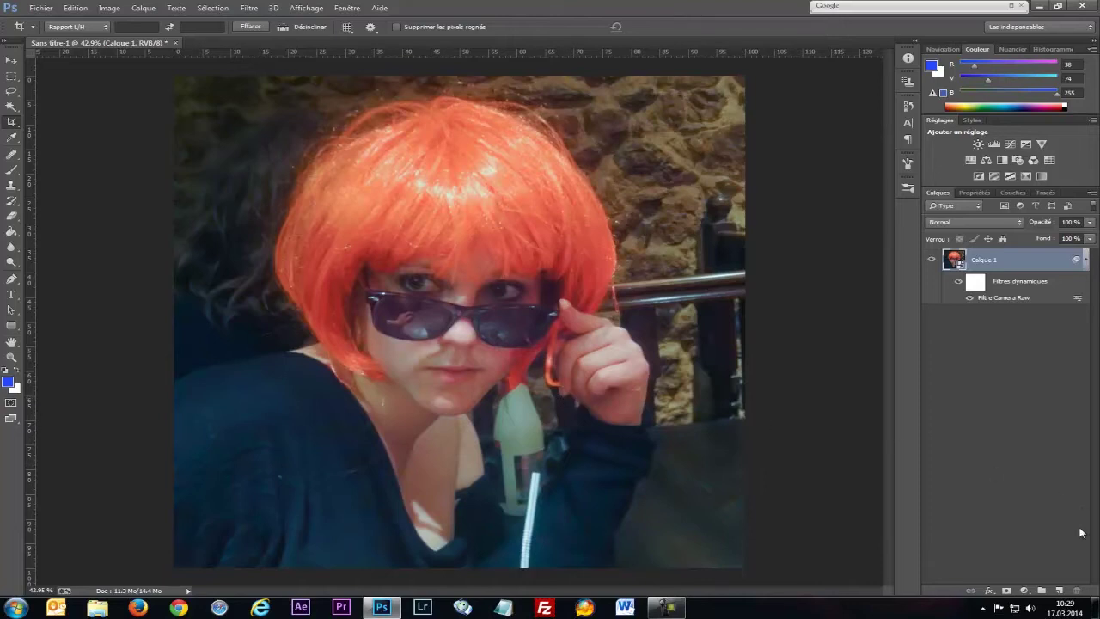
- Add a new empty layer above Calque 1 and get a close view of the face for retouching
left_click(1060, 591)
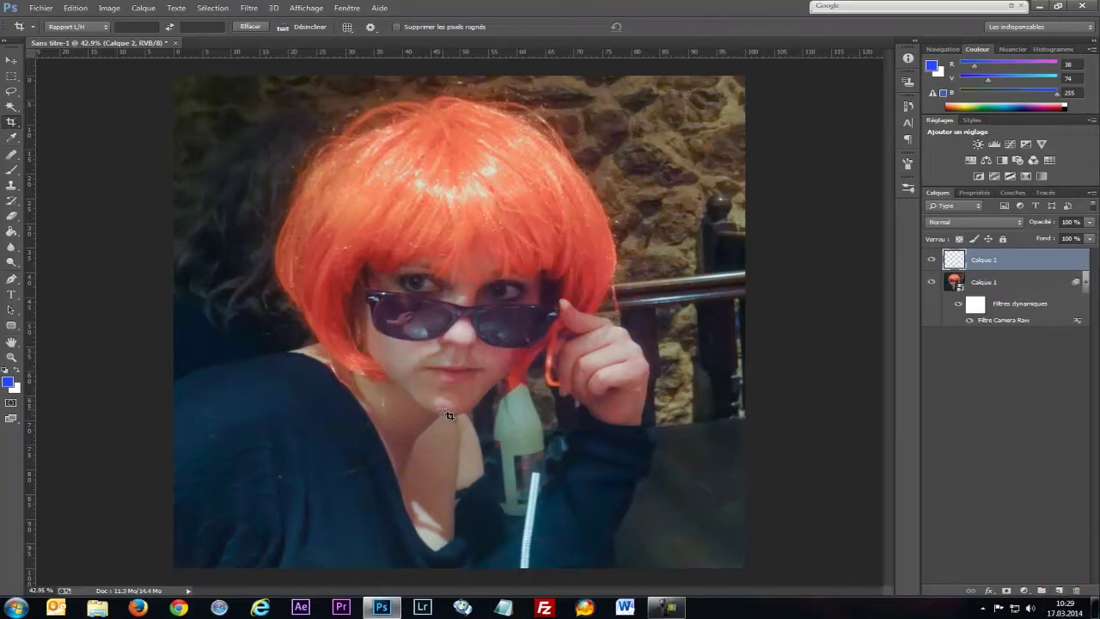
scroll(447, 415, "up", 6)
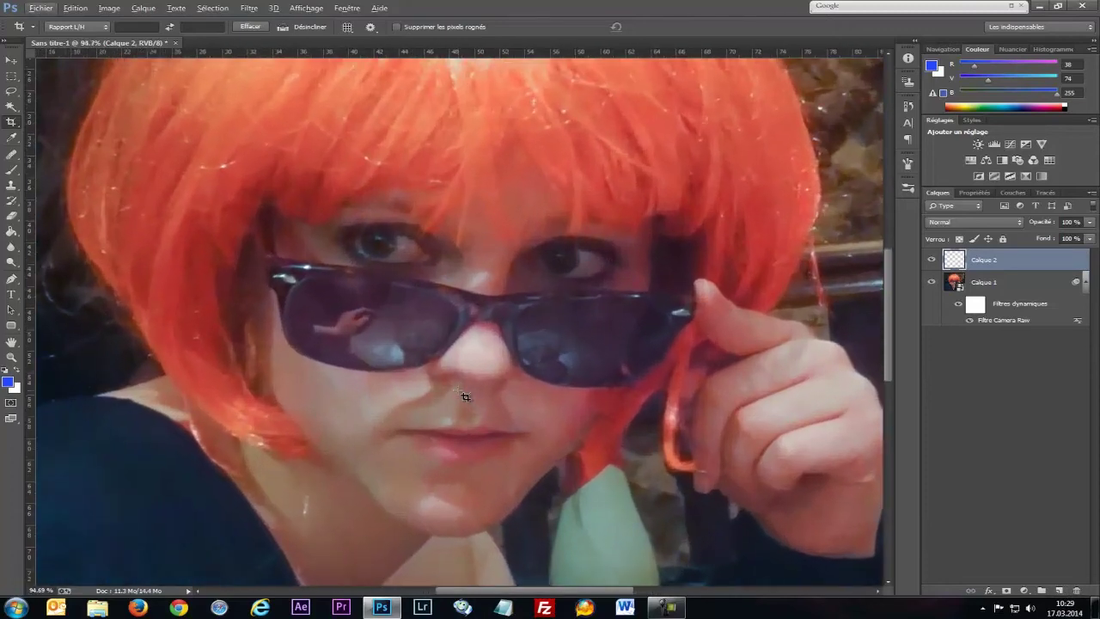
scroll(464, 396, "up", 2)
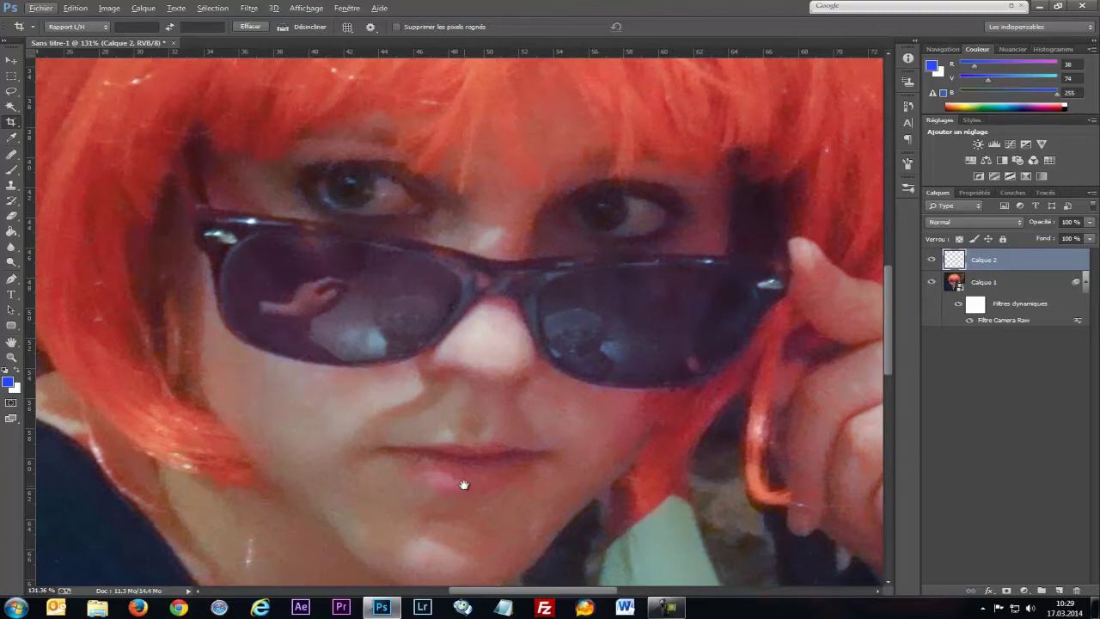
left_click_drag(464, 484, 478, 397)
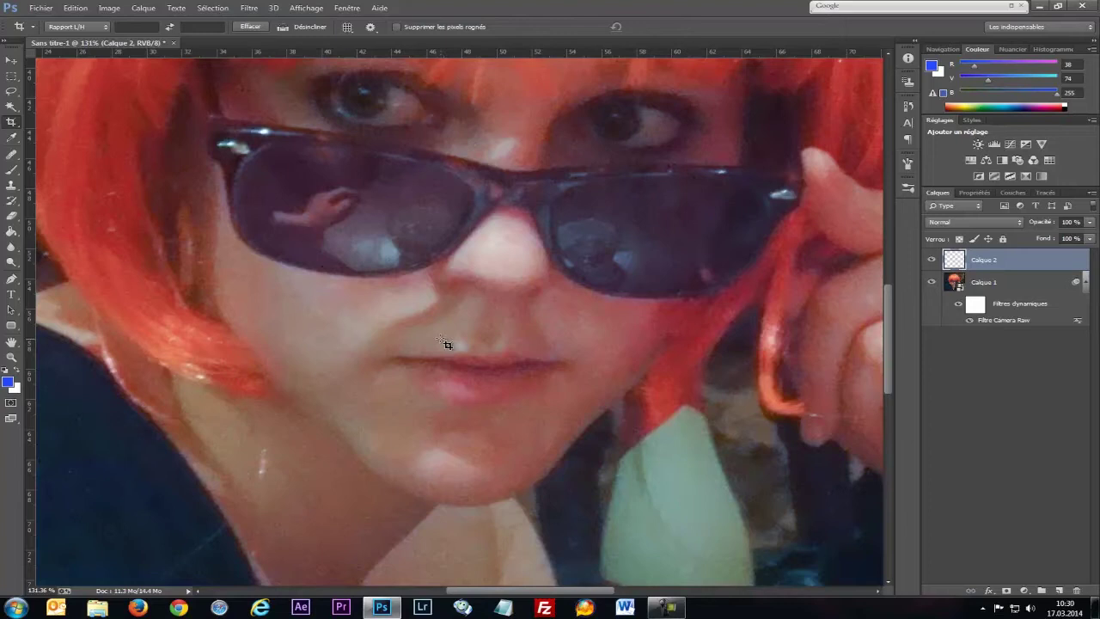
- Set up the Brush tool with a size of 45 and a flow of 10 %
key("b")
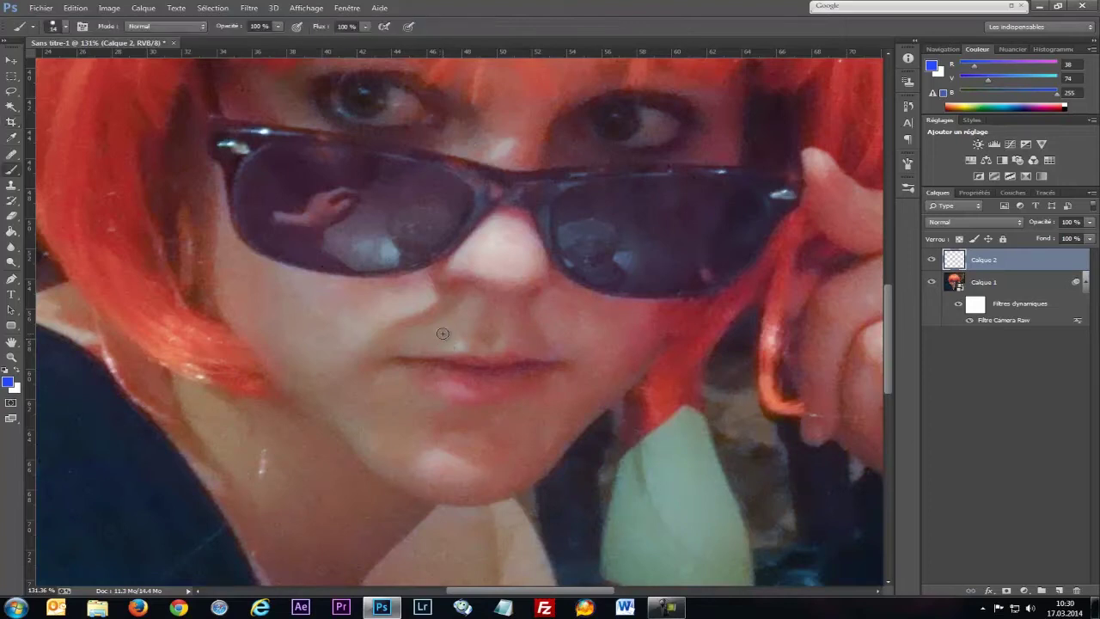
mouse_move(452, 324)
left_mouse_down()
mouse_move(493, 327)
mouse_move(467, 250)
mouse_move(464, 344)
left_mouse_up()
mouse_move(484, 273)
left_mouse_down()
mouse_move(513, 502)
mouse_move(475, 72)
mouse_move(507, 358)
left_mouse_up()
left_click_drag(467, 304, 446, 309)
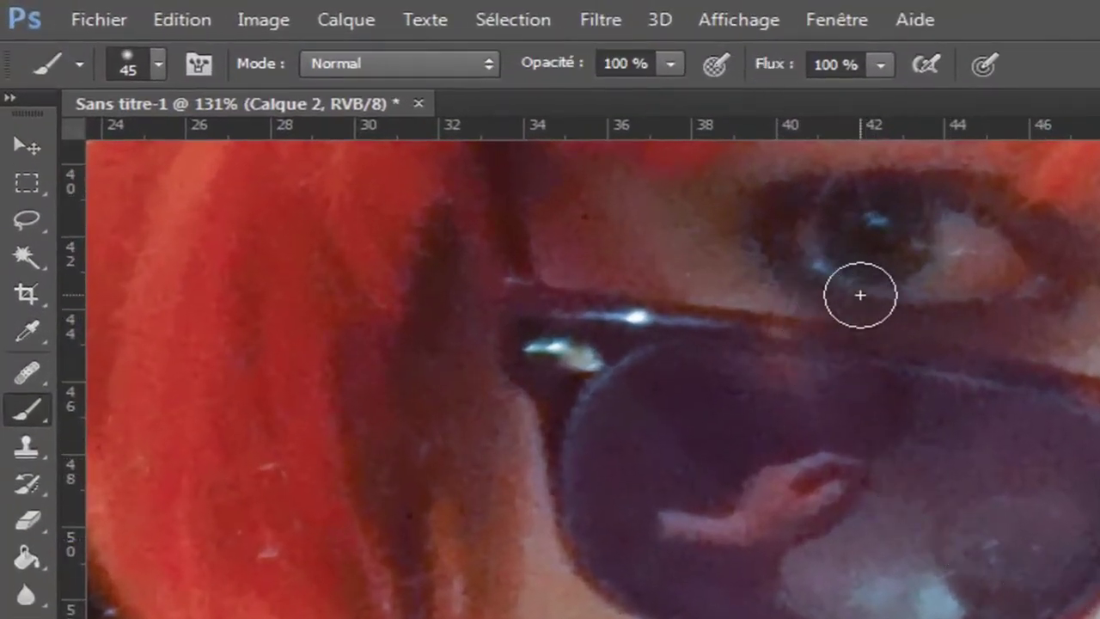
key("shift+1")
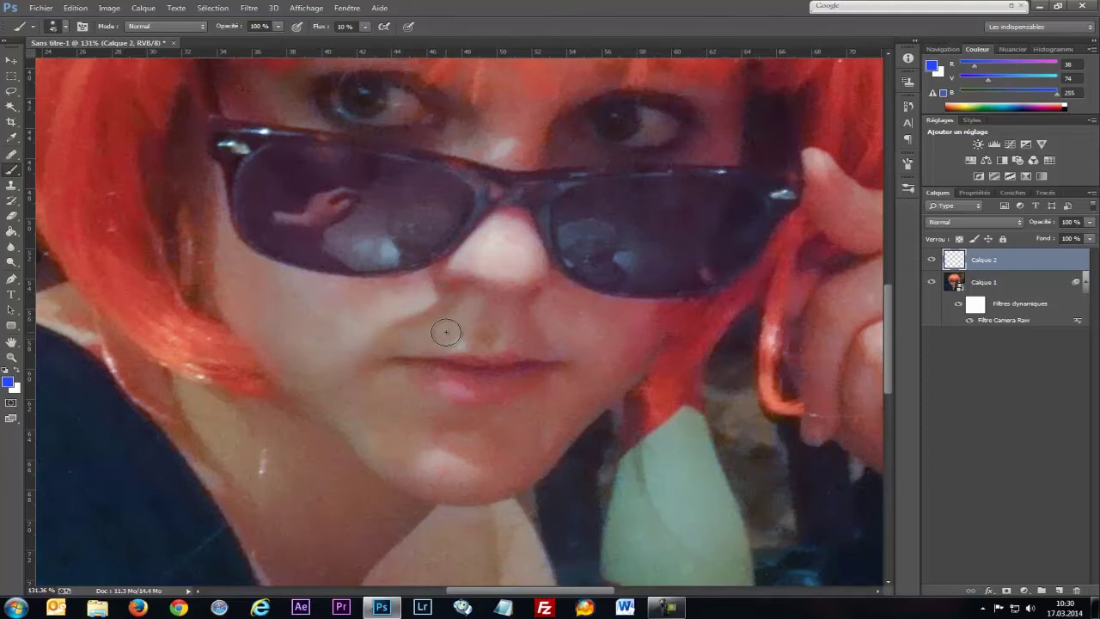
- Soften the fold between nose and mouth on Calque 2 by painting with repeatedly sampled nearby skin tones, and check the whole portrait
left_click(439, 325, "alt")
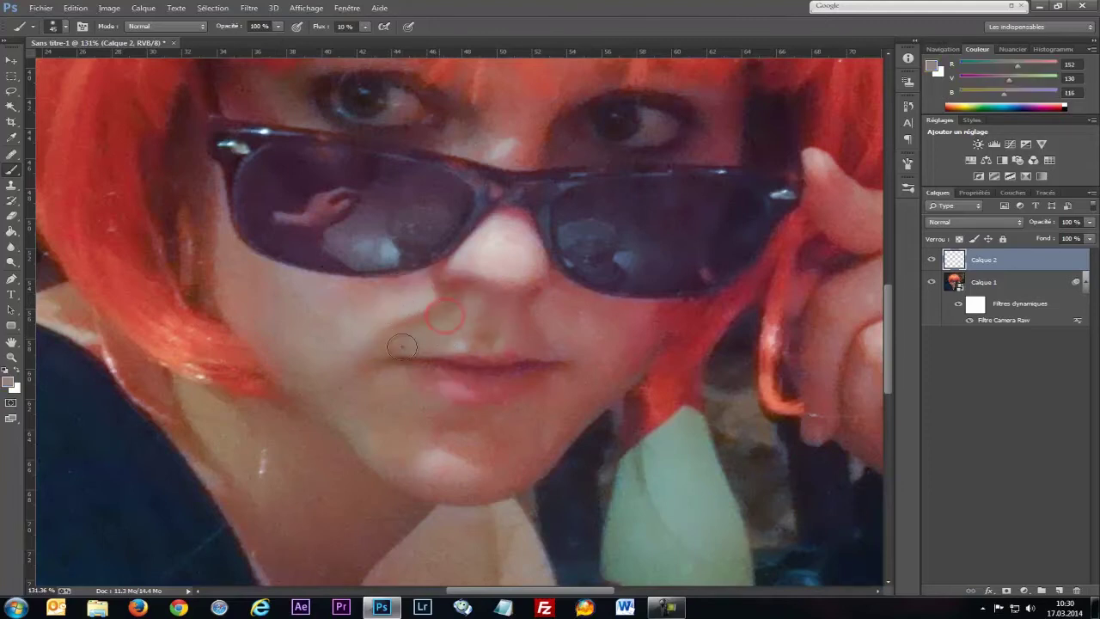
left_click(423, 295, "alt")
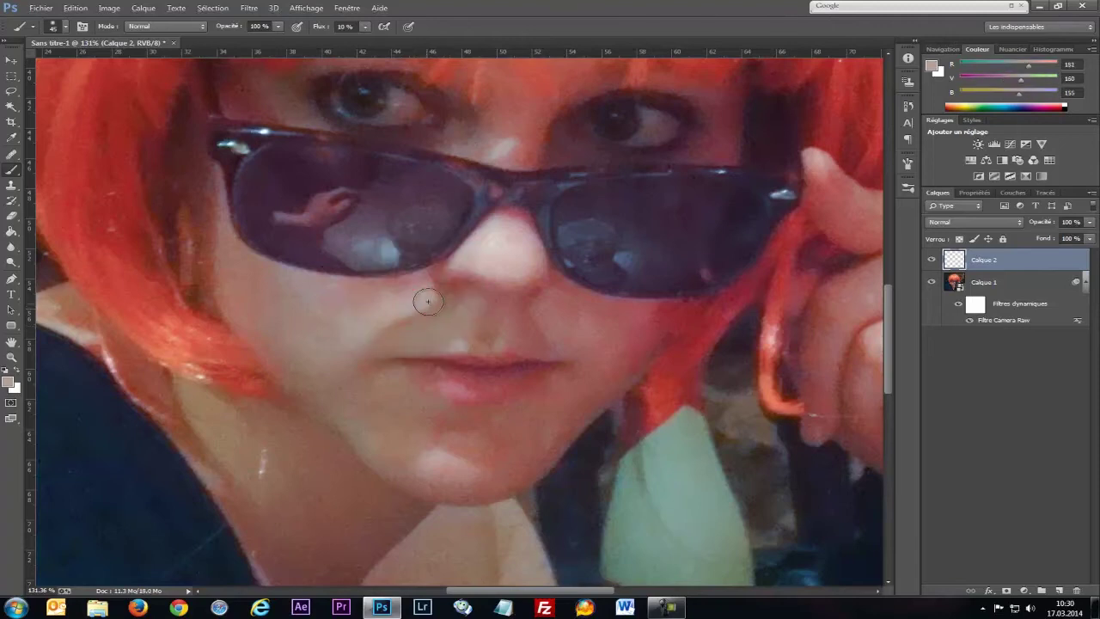
left_click(424, 315, "alt")
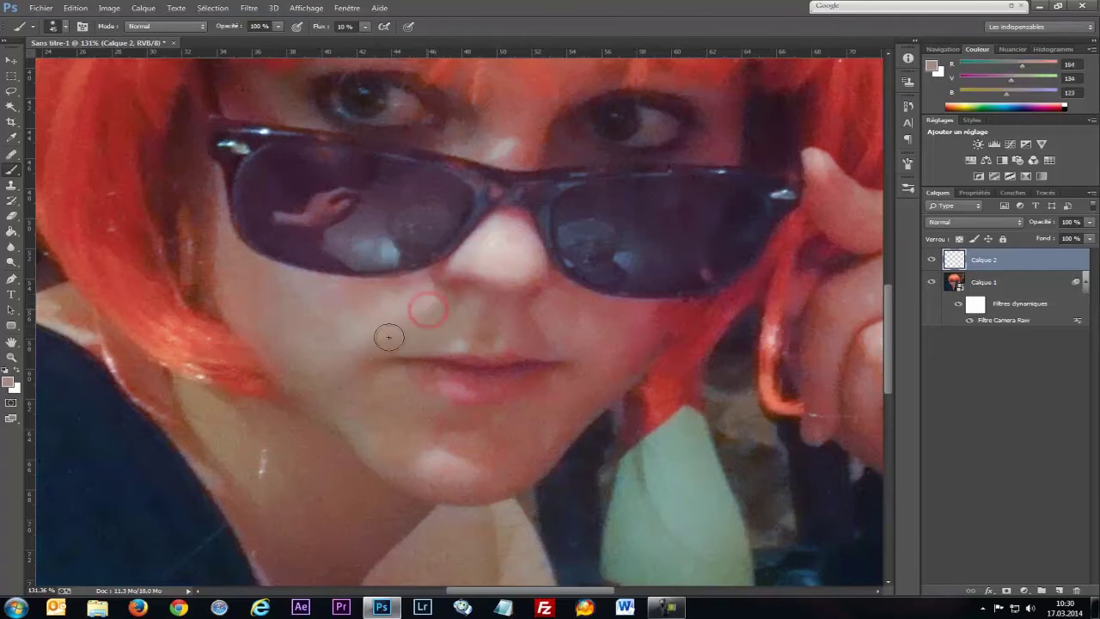
left_click(419, 310, "alt")
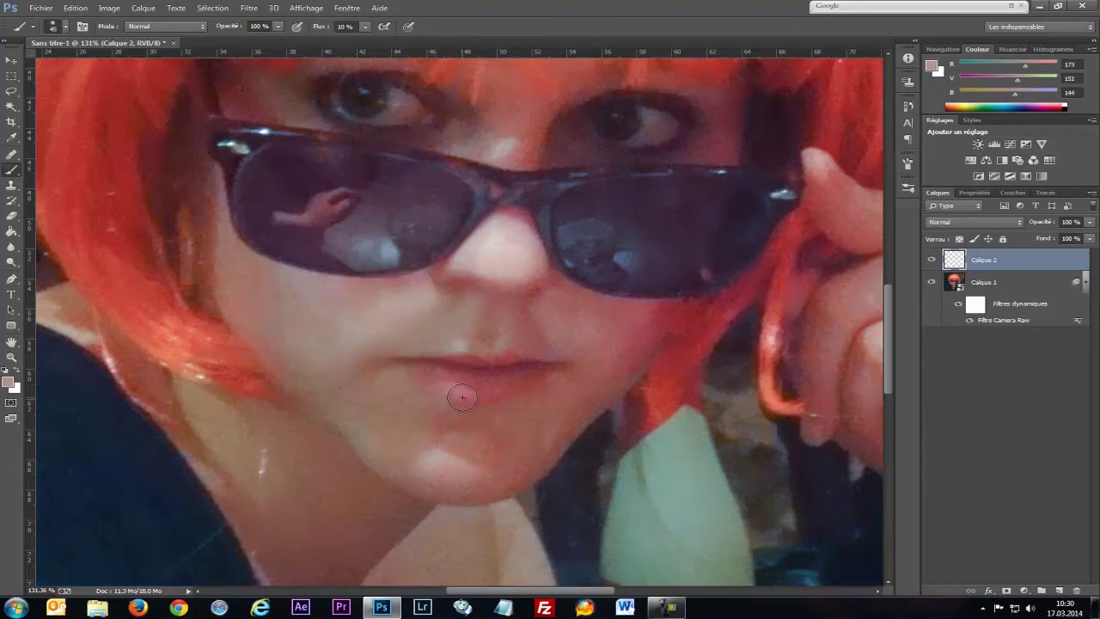
left_click(387, 294, "alt")
left_click(359, 320, "alt")
left_click_drag(339, 326, 356, 347)
left_click(432, 304, "alt")
key("z")
left_click(413, 28)
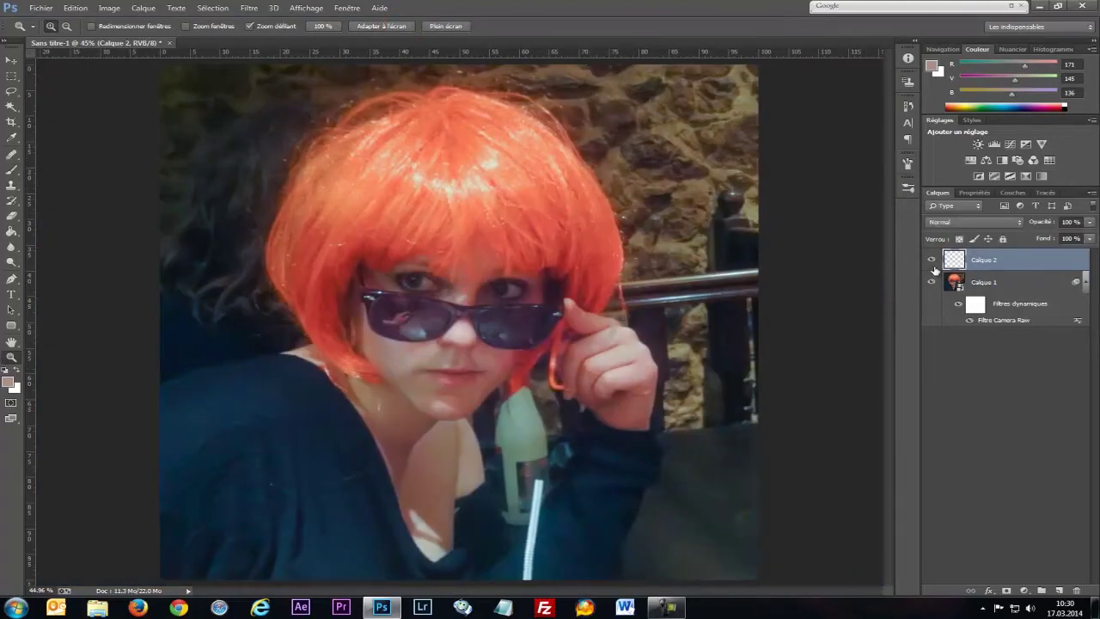
- Start the Add Noise filter on Calque 2 with the retouched skin beside the nose in close view
left_click_drag(422, 352, 516, 348)
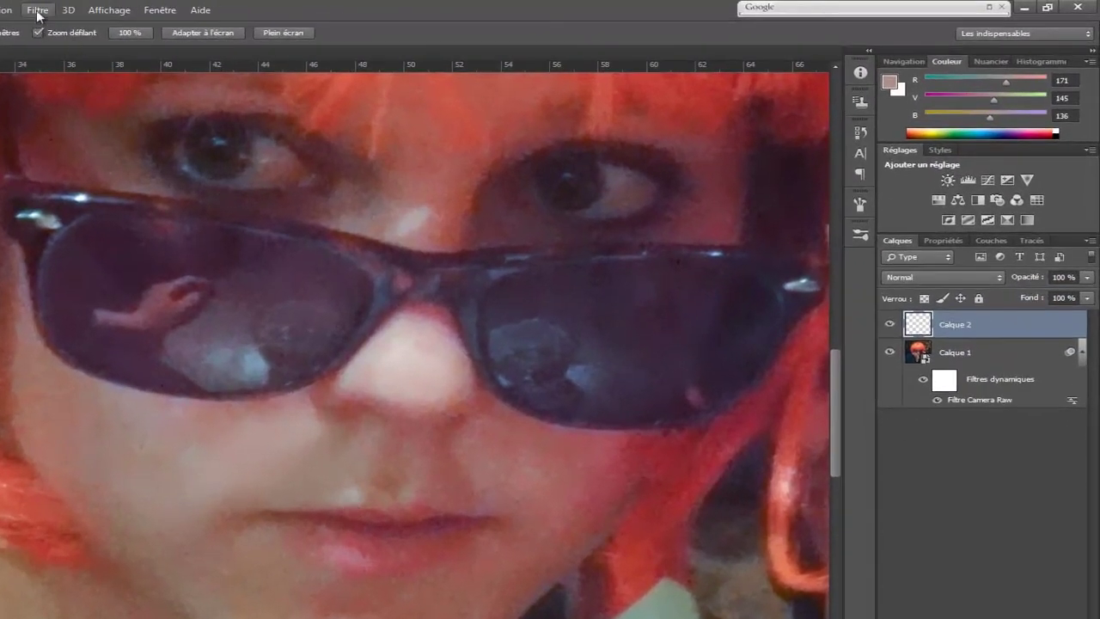
left_click(38, 12)
mouse_move(170, 178)
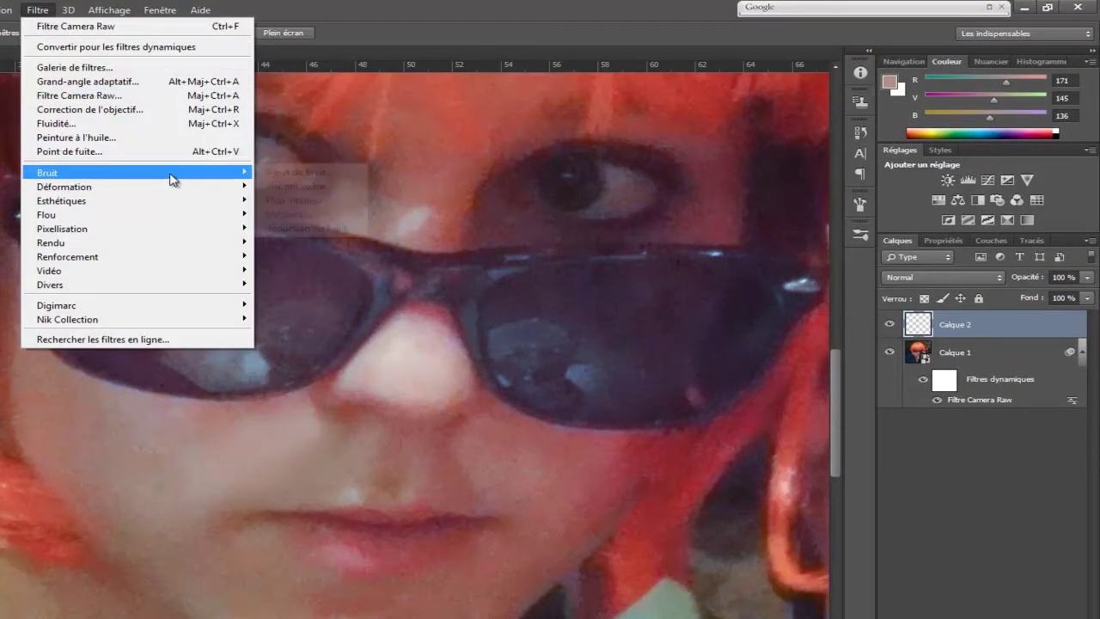
mouse_move(244, 176)
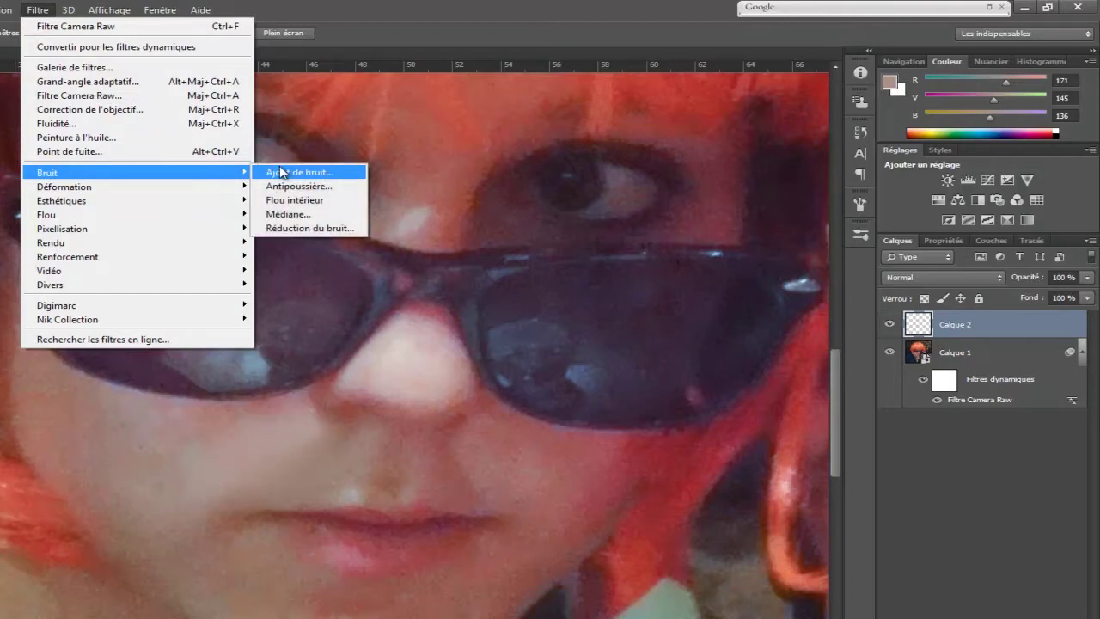
left_click(282, 173)
double_click(62, 369)
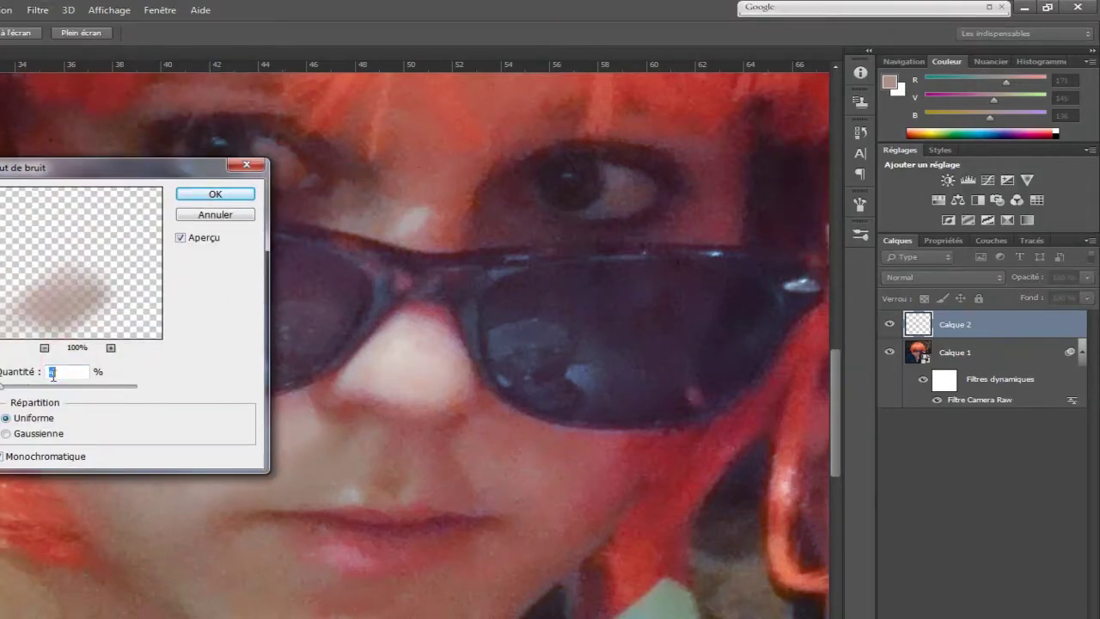
left_click_drag(114, 168, 201, 185)
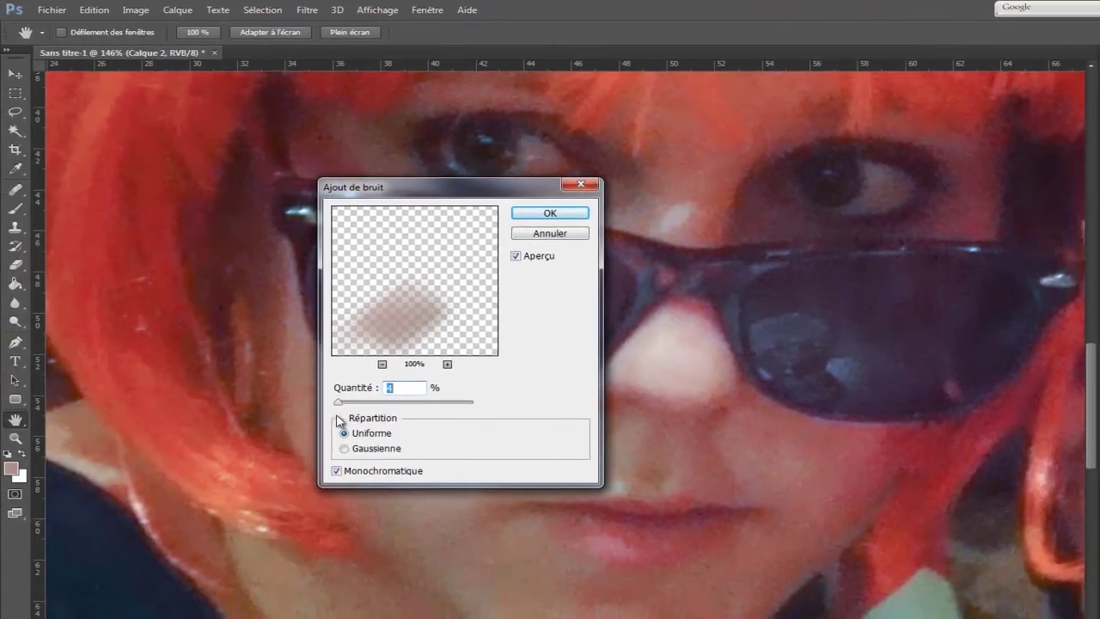
- Try noise amounts of 301.20 % and 0.10 % on the retouched area, as well as Gaussian distribution and non-monochromatic noise
left_click_drag(339, 401, 438, 401)
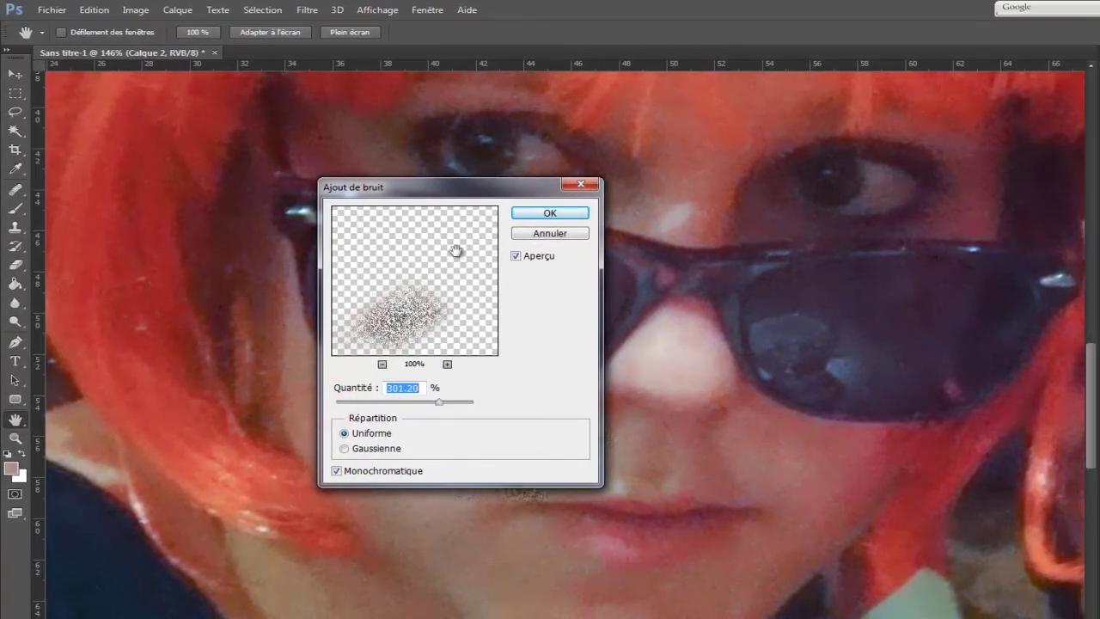
left_click_drag(457, 189, 805, 91)
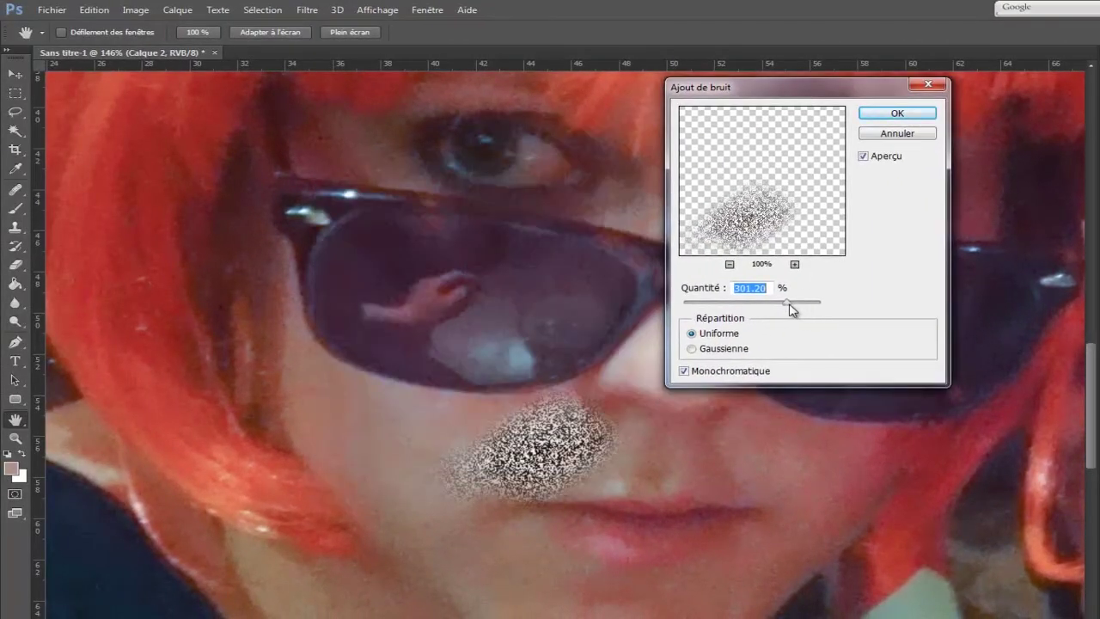
left_click_drag(789, 311, 621, 341)
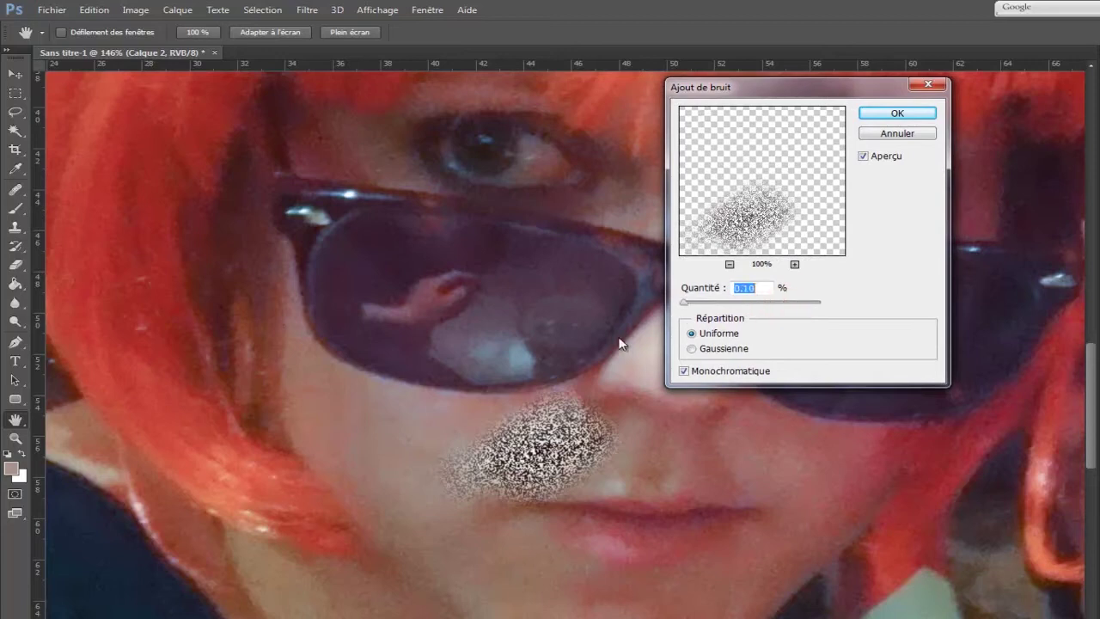
left_click(693, 349)
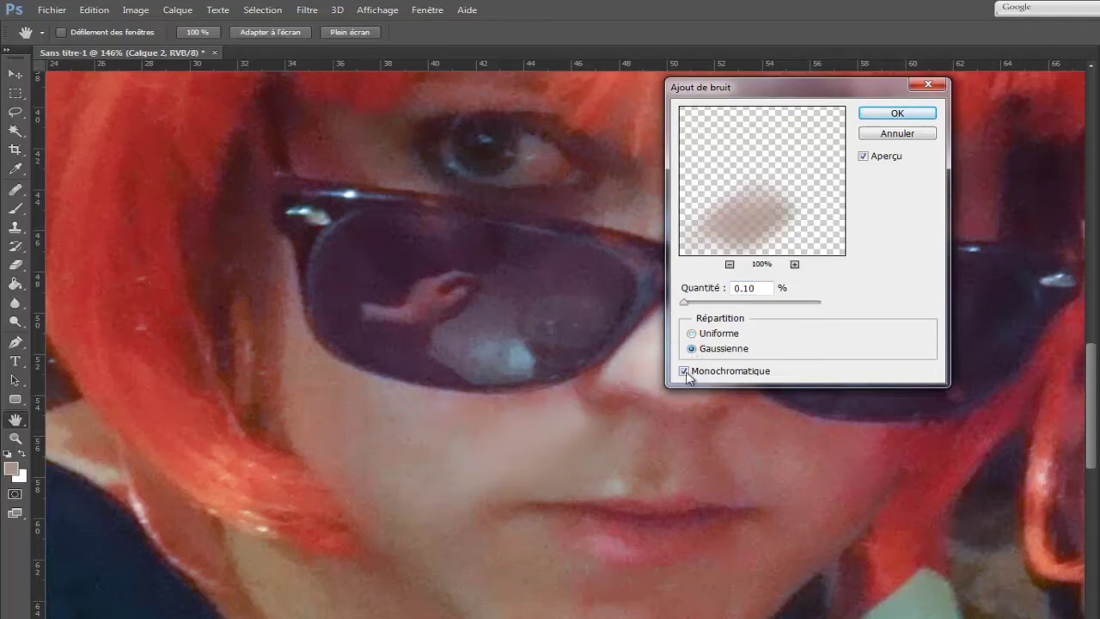
left_click(685, 371)
left_click(685, 371)
left_click(691, 334)
- Set the noise to 4.5 %, uniform and monochromatic, compare the skin with and without the preview, and apply the filter
double_click(762, 287)
type("4")
left_click(726, 286)
type("5")
double_click(753, 287)
type("4")
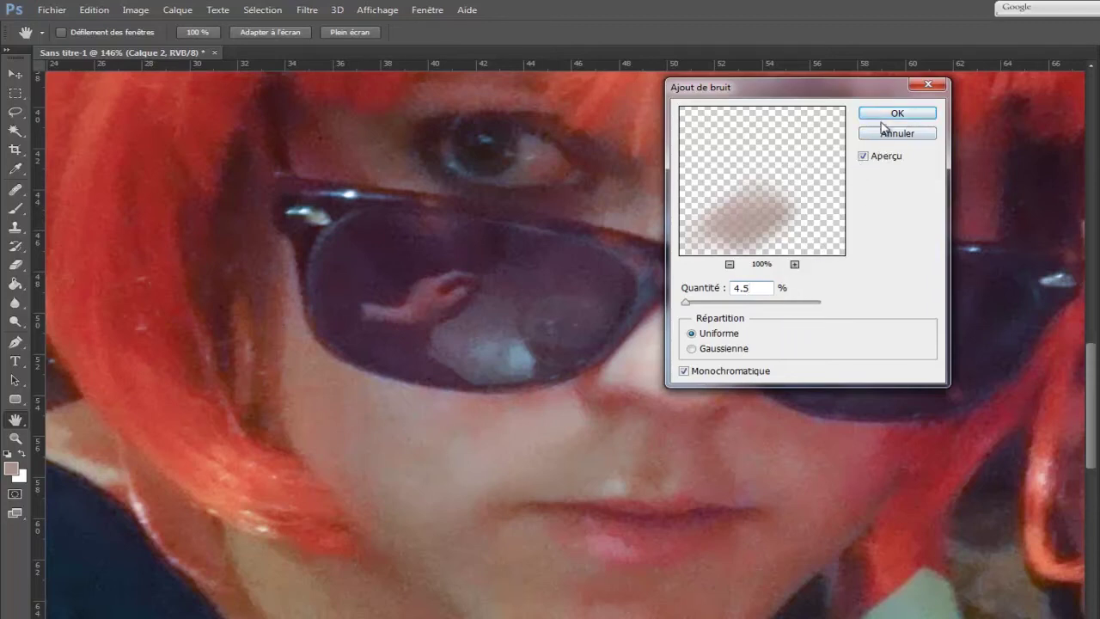
left_click(864, 157)
left_click(864, 156)
left_click_drag(809, 84, 772, 268)
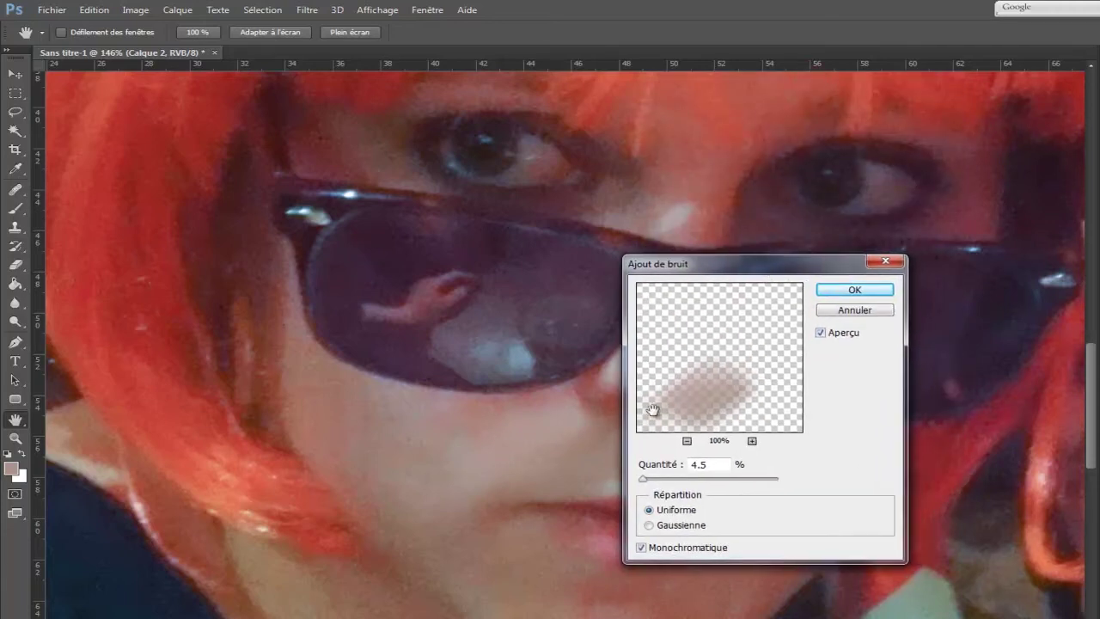
left_click(819, 333)
left_click(844, 293)
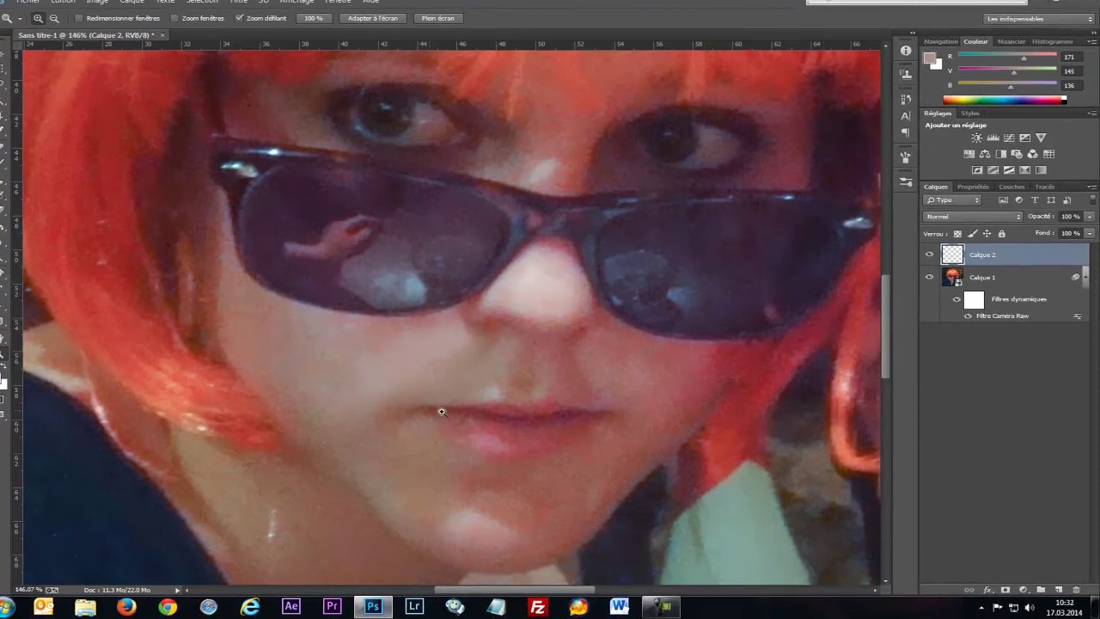
- Add a new layer above Calque 2 and paint out the shiny spot above the upper lip with a size 21 brush and sampled skin tone
scroll(570, 511, "down", 5)
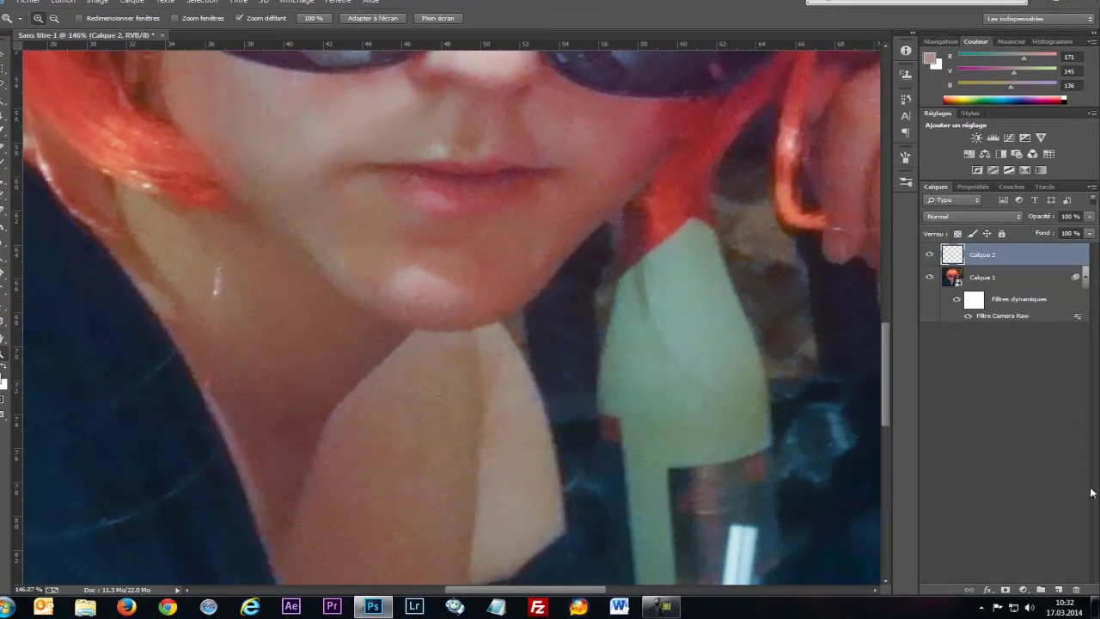
left_click(1060, 589)
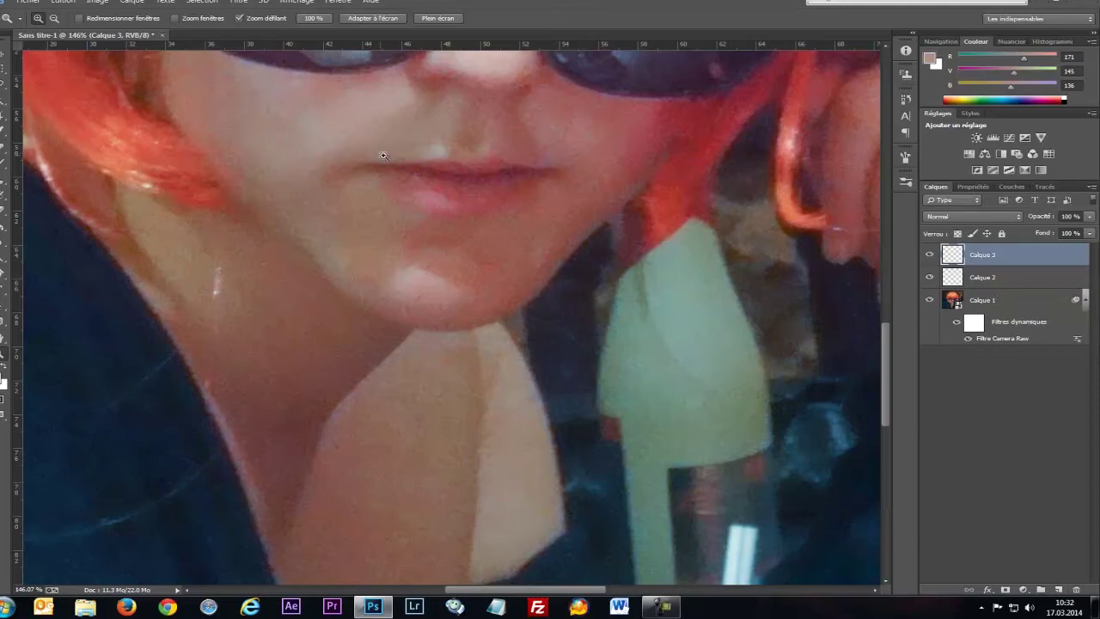
key("b")
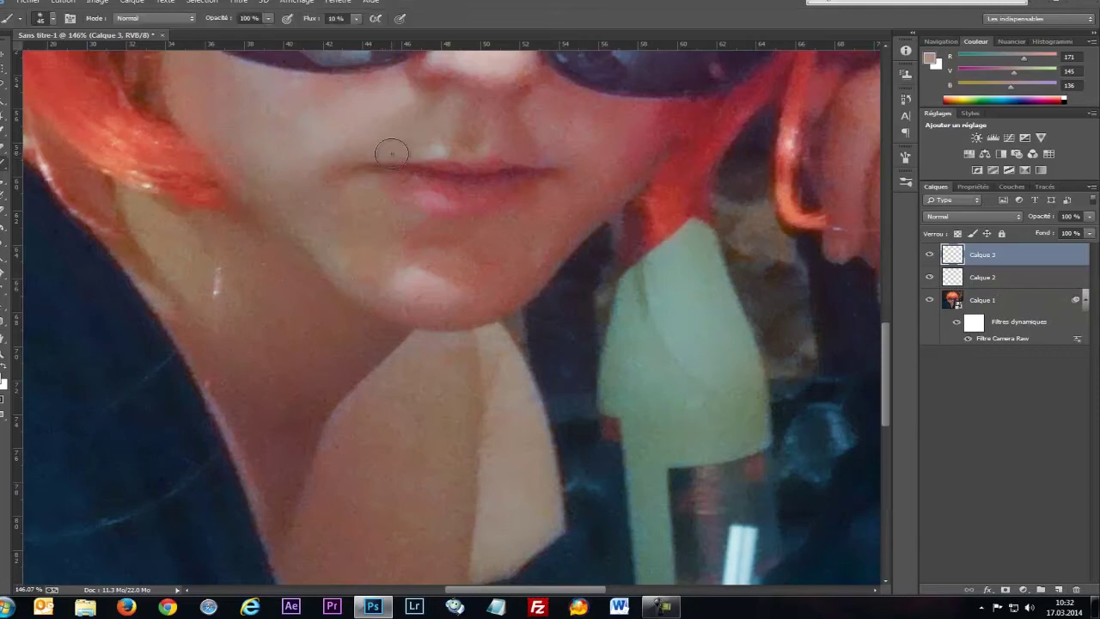
right_click(437, 129, "alt")
left_click(429, 139, "alt")
left_click(430, 144)
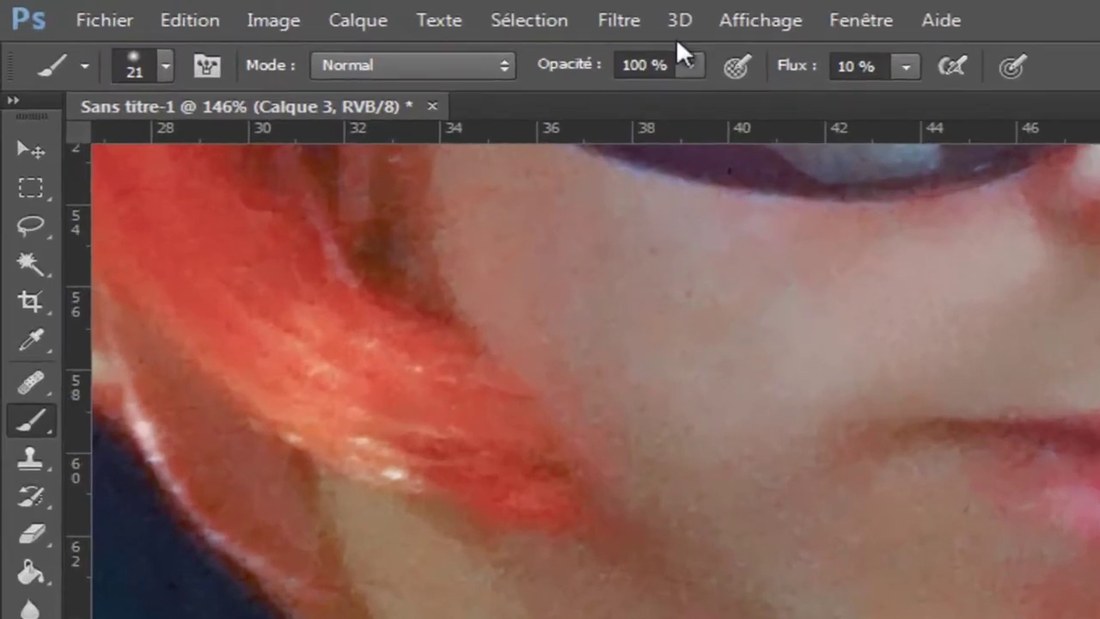
- Look up the command for reapplying the last Add Noise filter and its shortcut
left_click(641, 19)
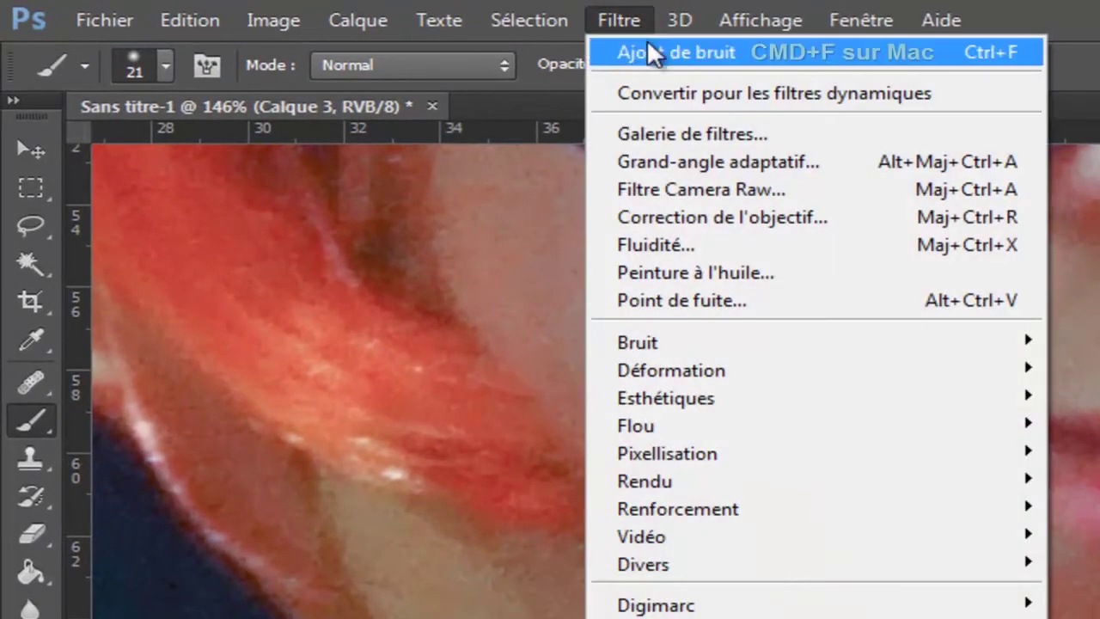
mouse_move(941, 20)
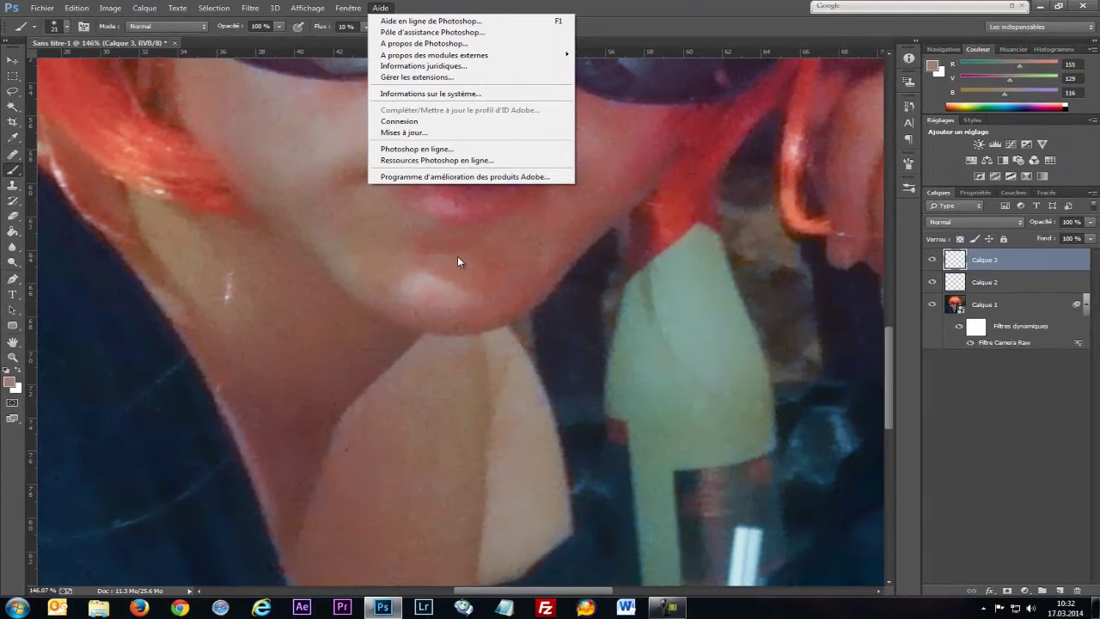
left_click(544, 311)
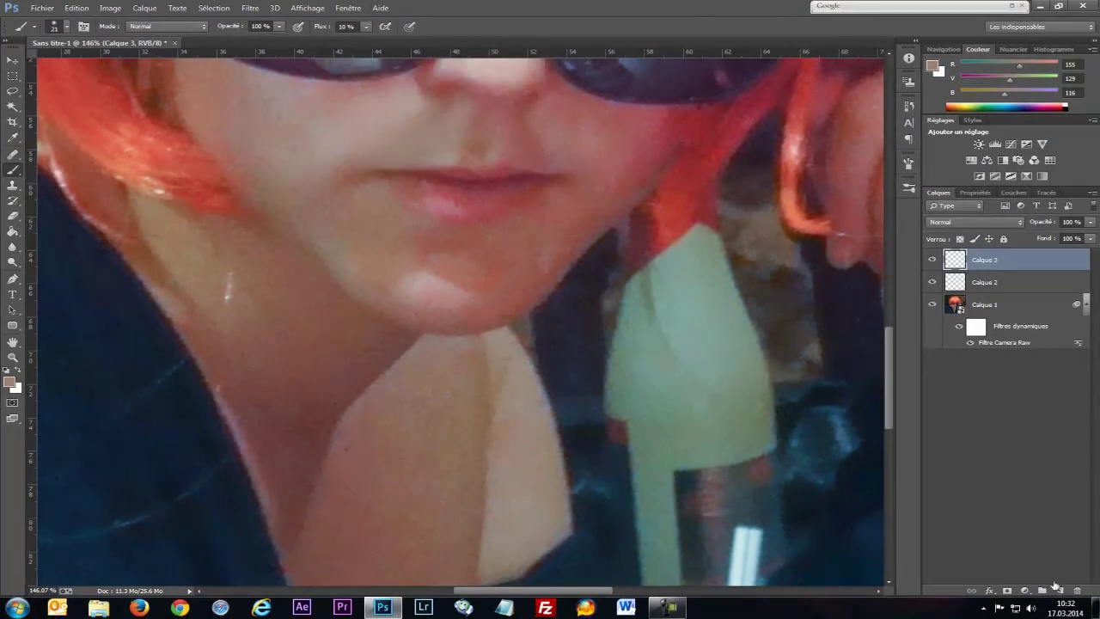
- Add a new layer above Calque 3 and tone down the bright highlight on the chin by painting with repeatedly sampled skin tones
left_click(1061, 590)
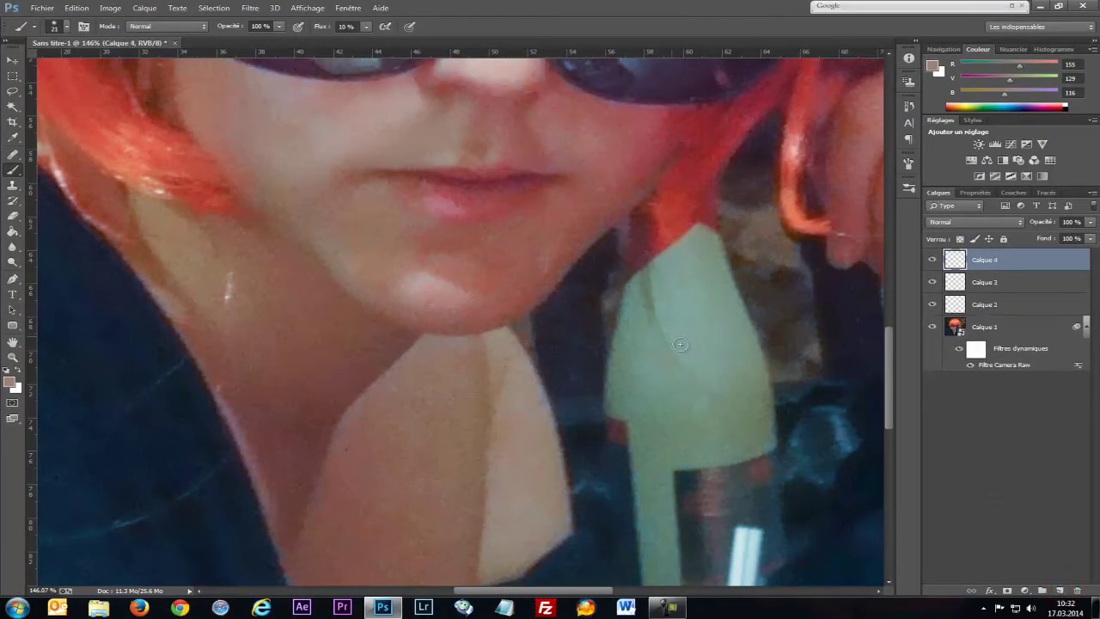
left_click(411, 267, "alt")
left_click(401, 282, "alt")
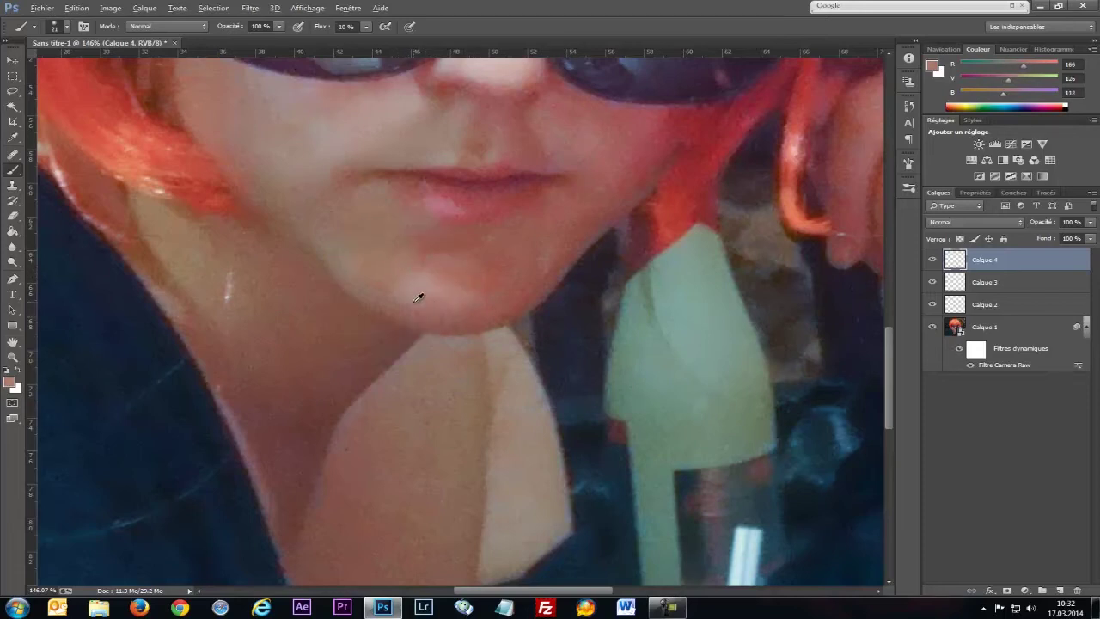
left_click(419, 297, "alt")
left_click(444, 279, "alt")
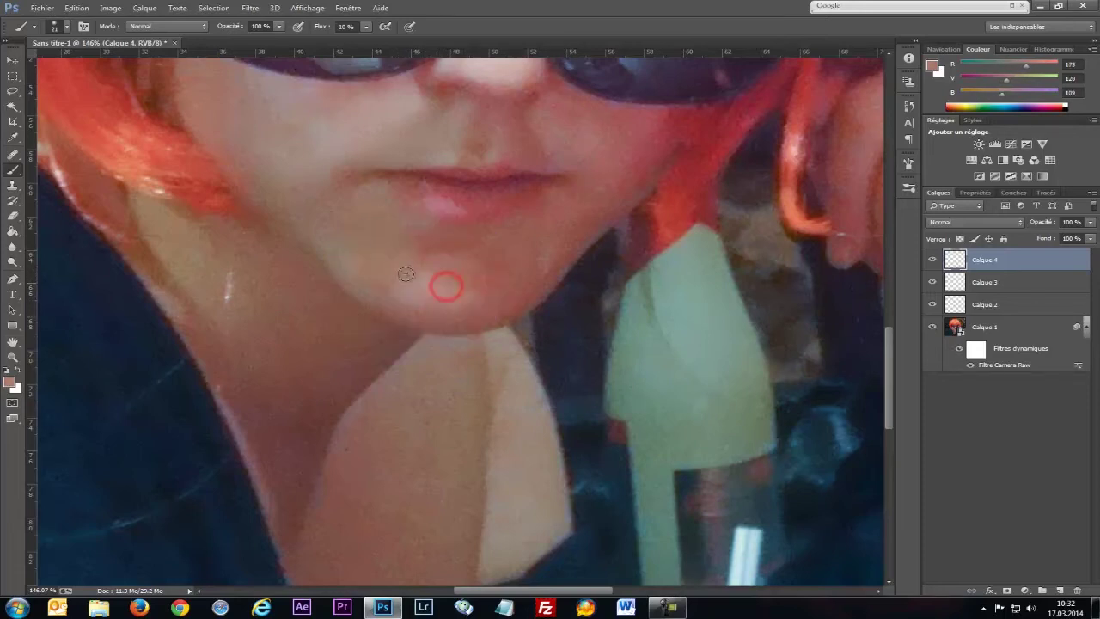
left_click(435, 294, "alt")
- On a new layer above Calque 4, paint sampled orange tones over the wig's highlights with a size 324 brush at 50 % opacity
scroll(602, 388, "down", 5, "alt")
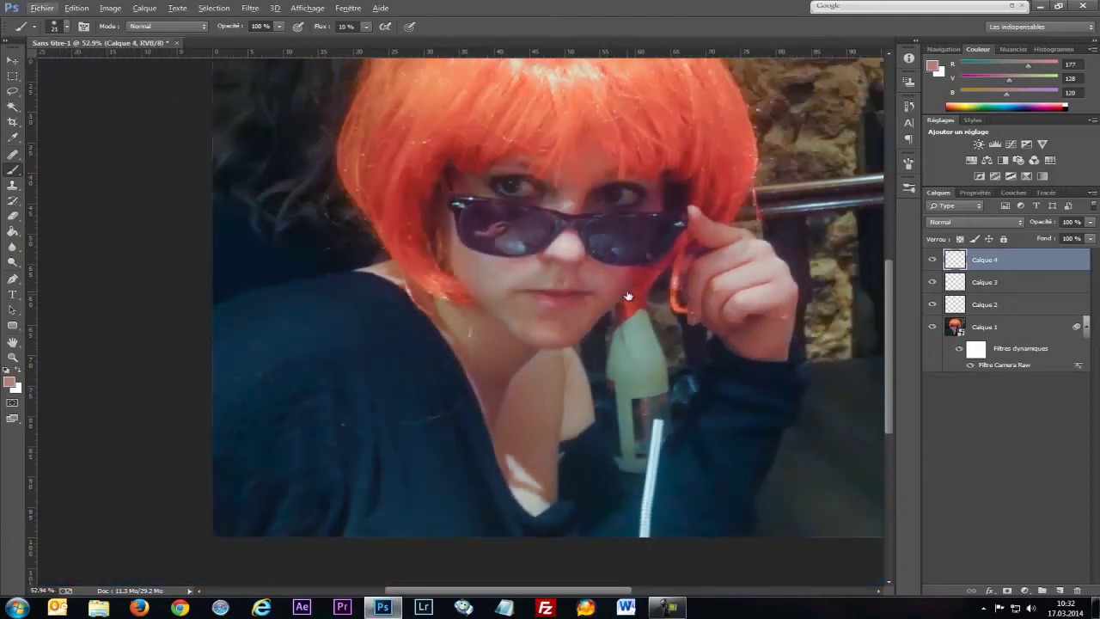
left_click_drag(627, 296, 455, 504)
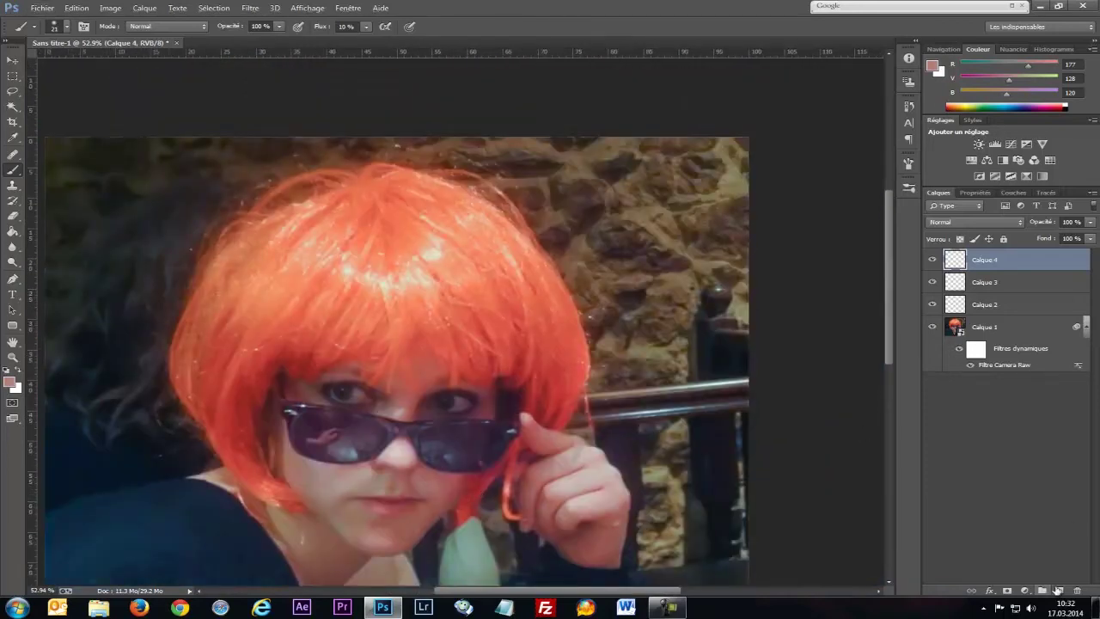
left_click(1058, 591)
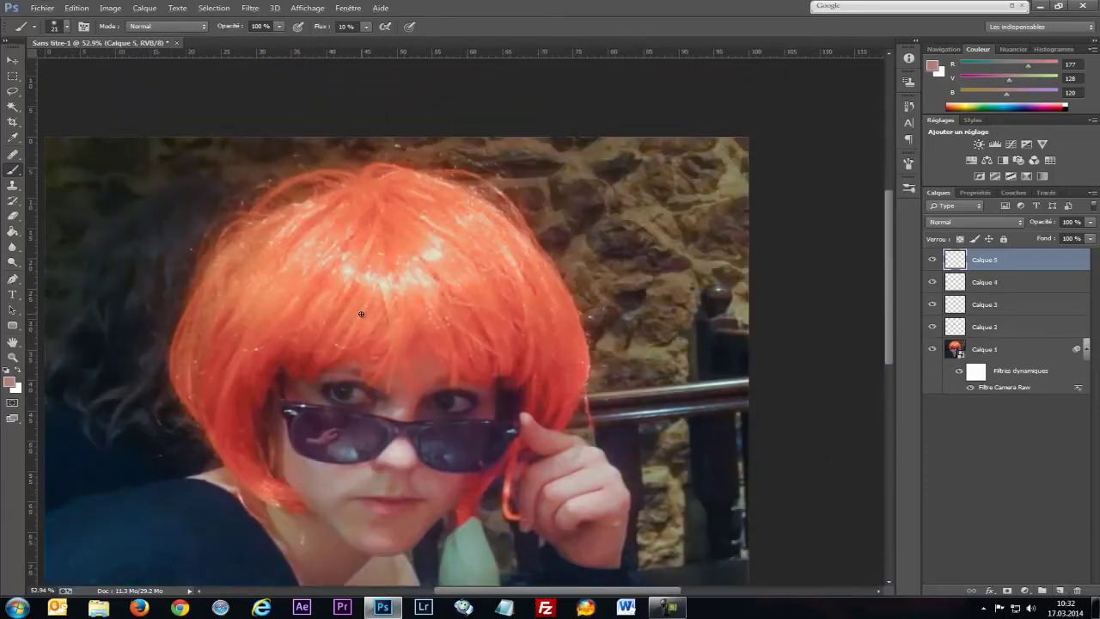
left_click_drag(365, 310, 447, 308)
key("5")
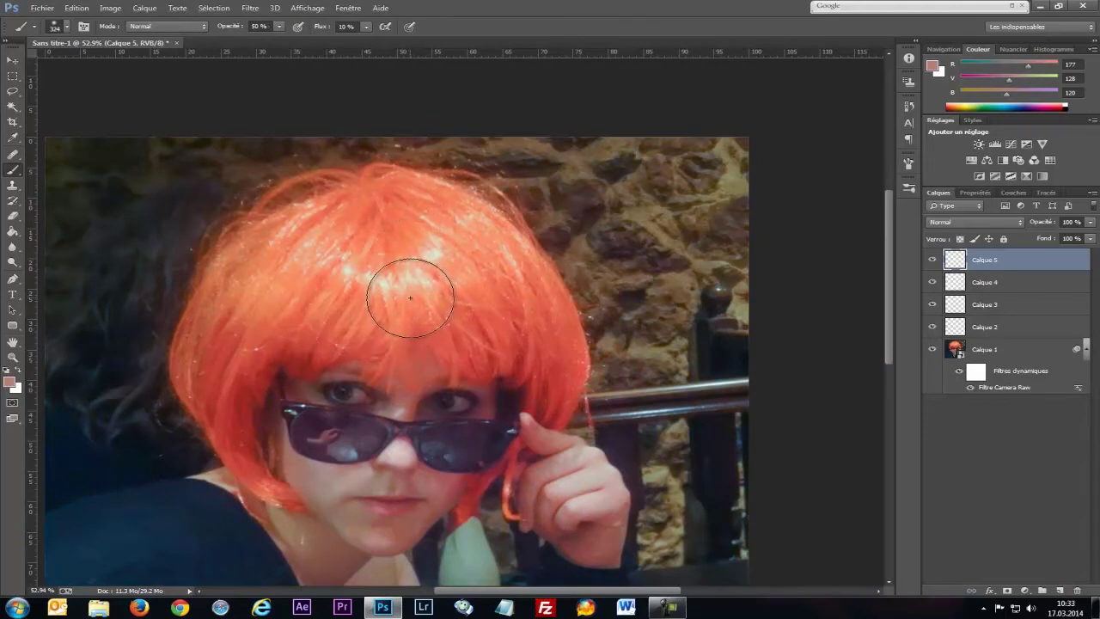
left_click(340, 272, "alt")
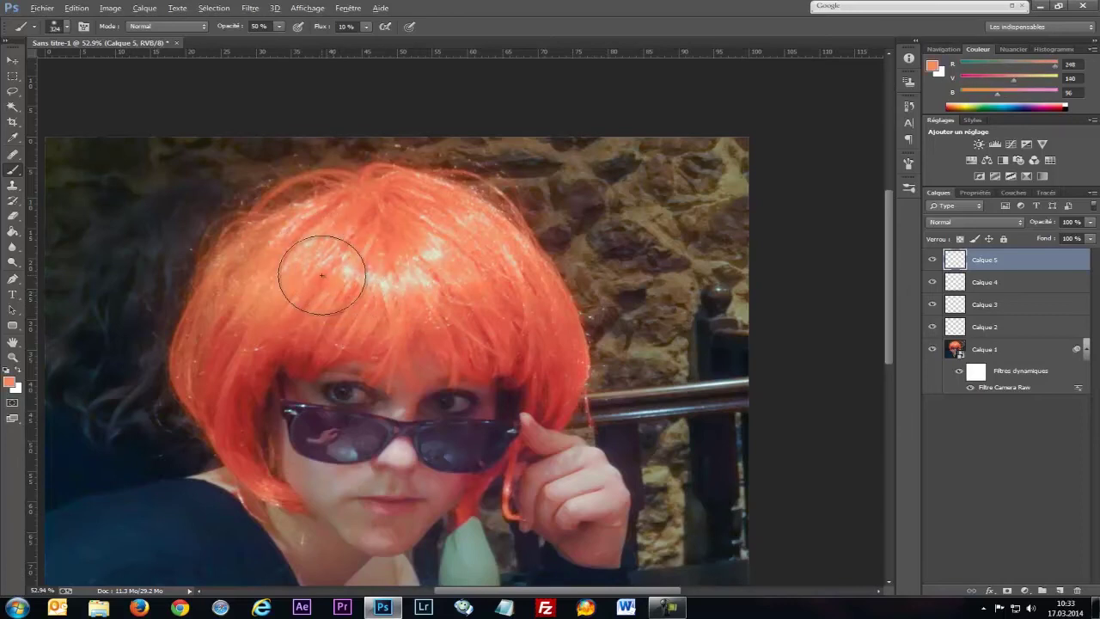
left_click(335, 261, "alt")
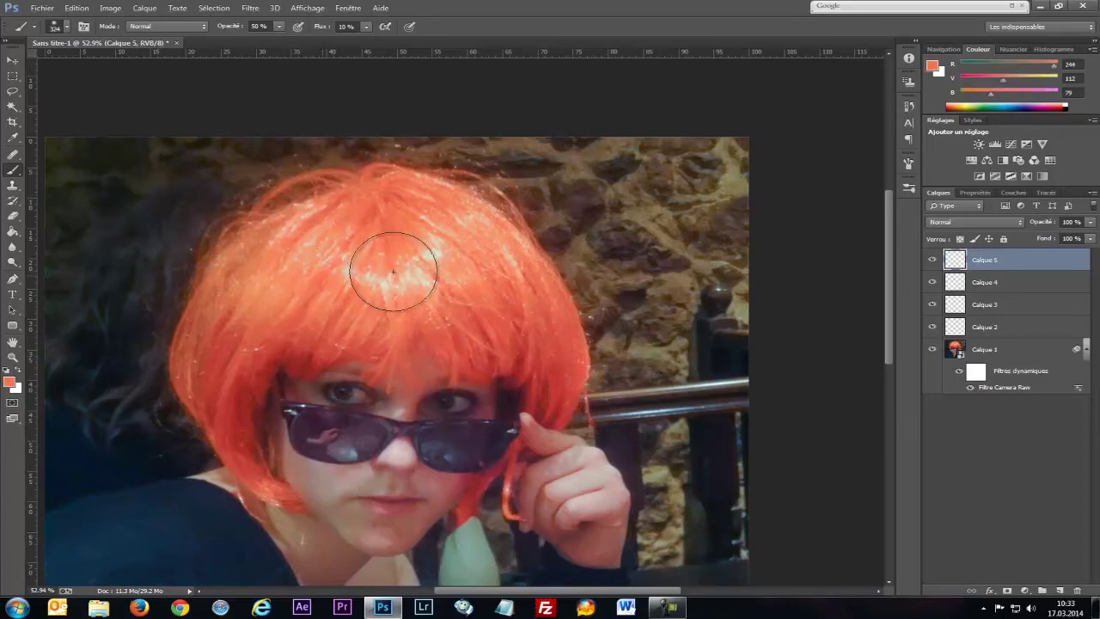
left_click_drag(471, 216, 459, 227)
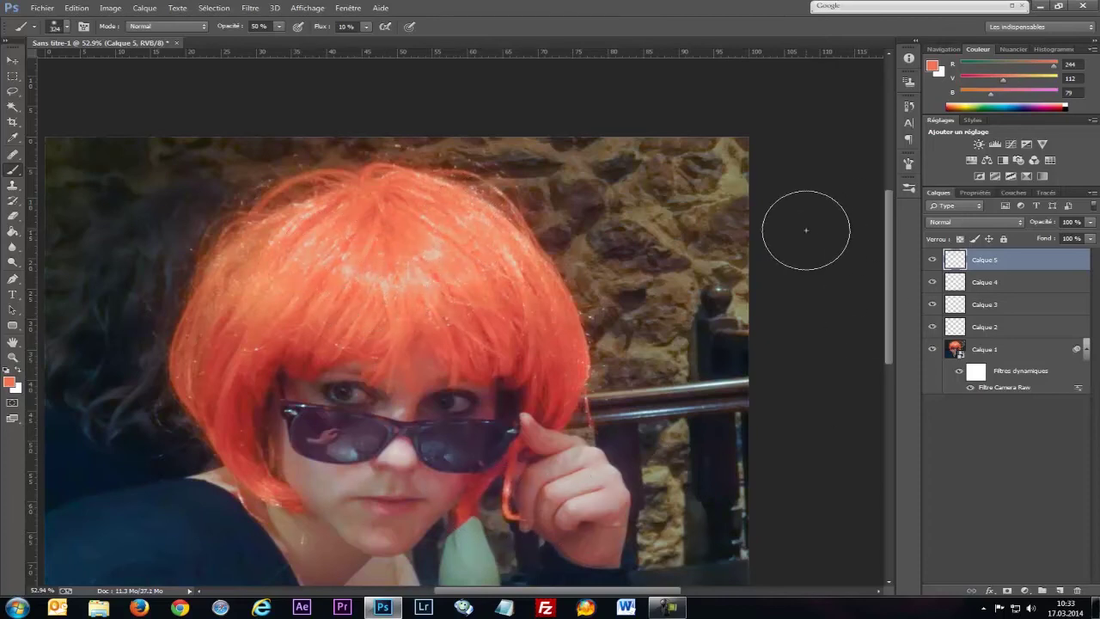
- Group the layers Calque 2 to Calque 5 and compare the whole portrait with the group hidden and shown
left_click(1026, 326, "shift")
key("ctrl+g")
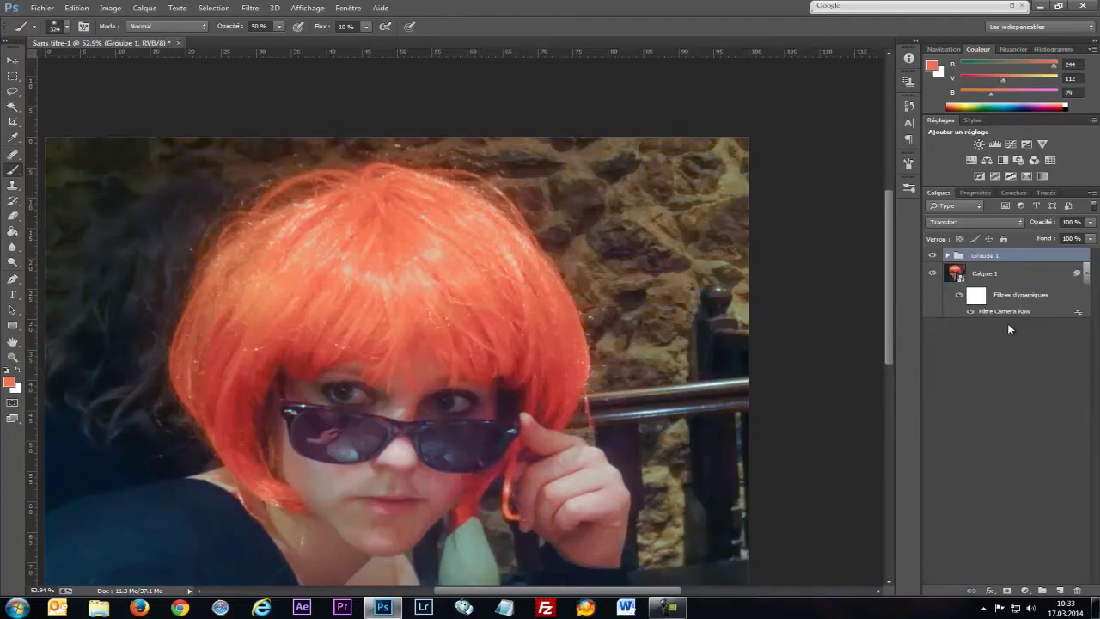
key("z")
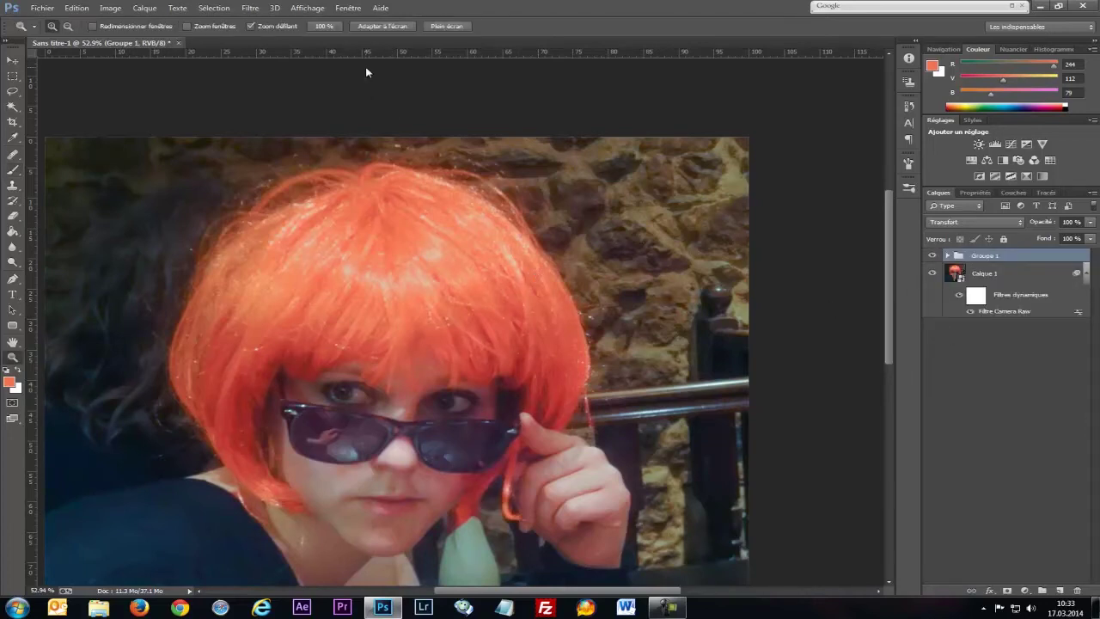
left_click(383, 26)
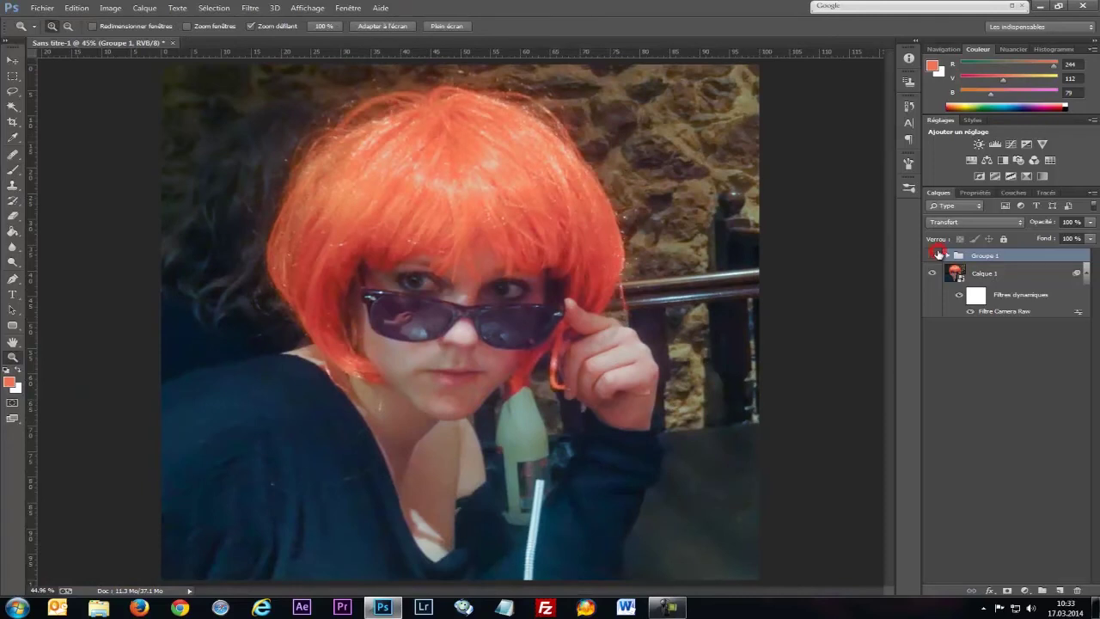
left_click(939, 254)
left_click(939, 255)
left_click(941, 255)
- Expand Groupe 1 and add a new empty layer above Calque 5 inside it, with the face in close view
left_click_drag(388, 330, 470, 321)
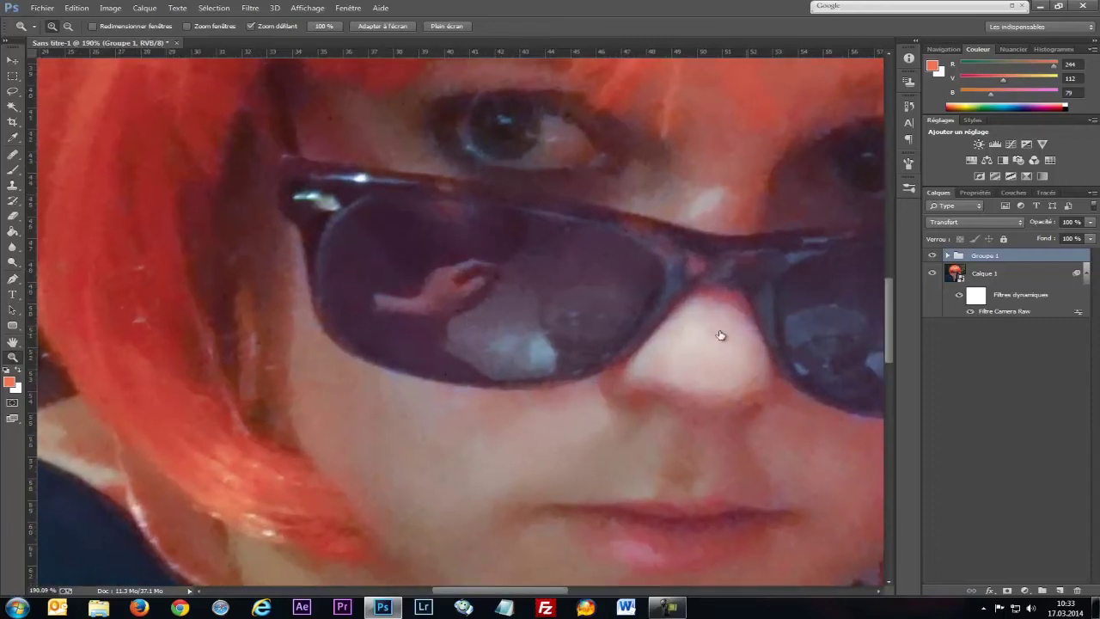
left_click(947, 256)
left_click(1014, 276)
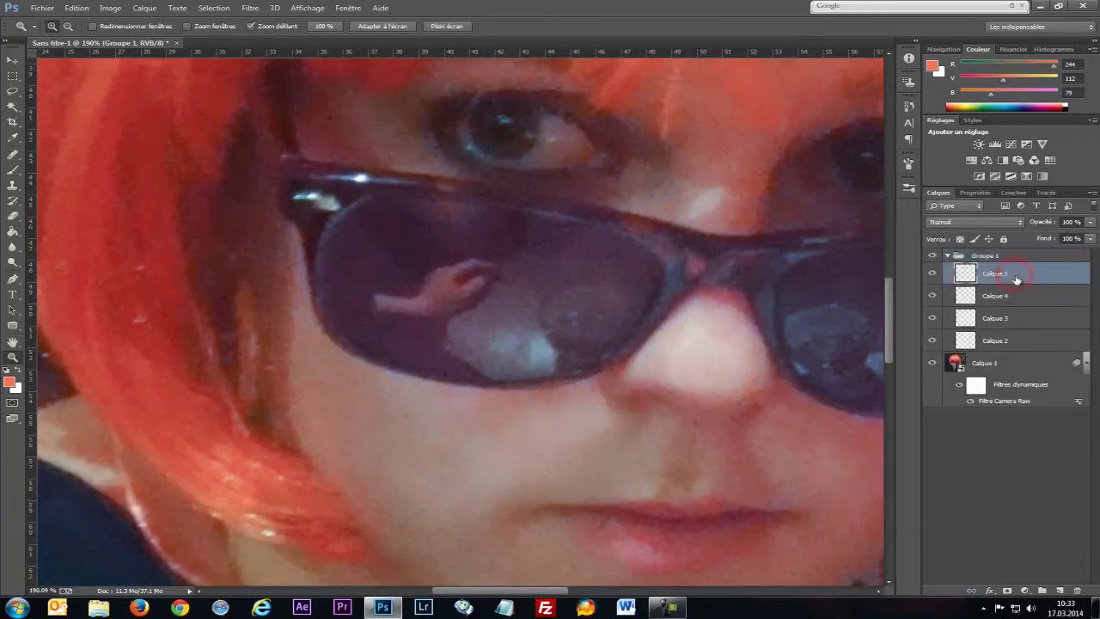
left_click(1062, 592)
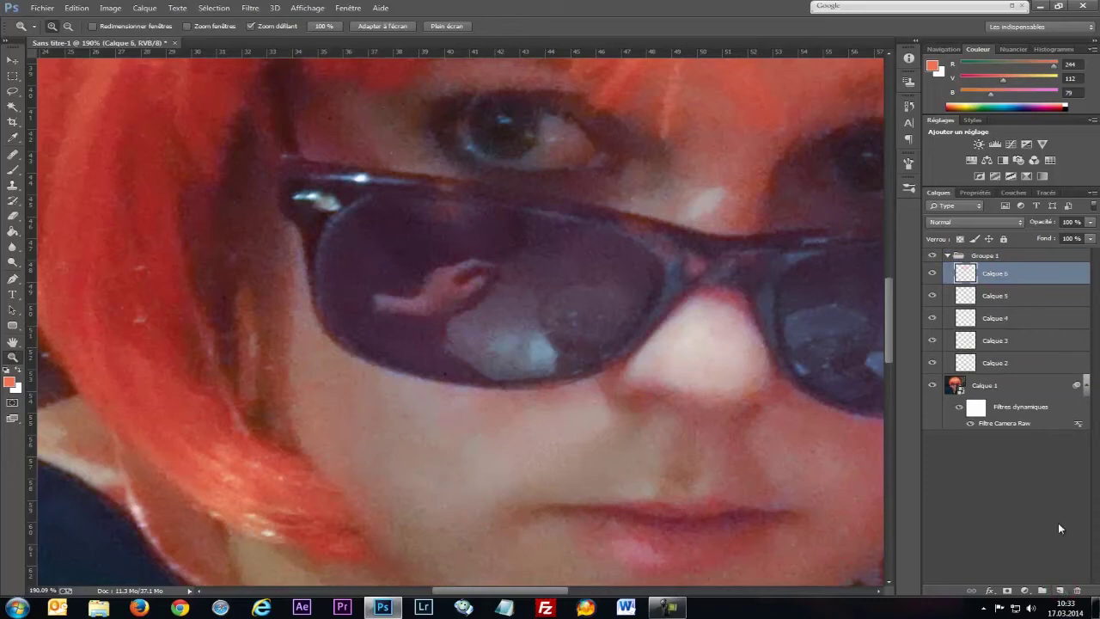
- Paint sampled purple lens tones over the hand-shaped reflection in the sunglasses on Calque 6, using a size 45 brush at 100 % opacity
key("b")
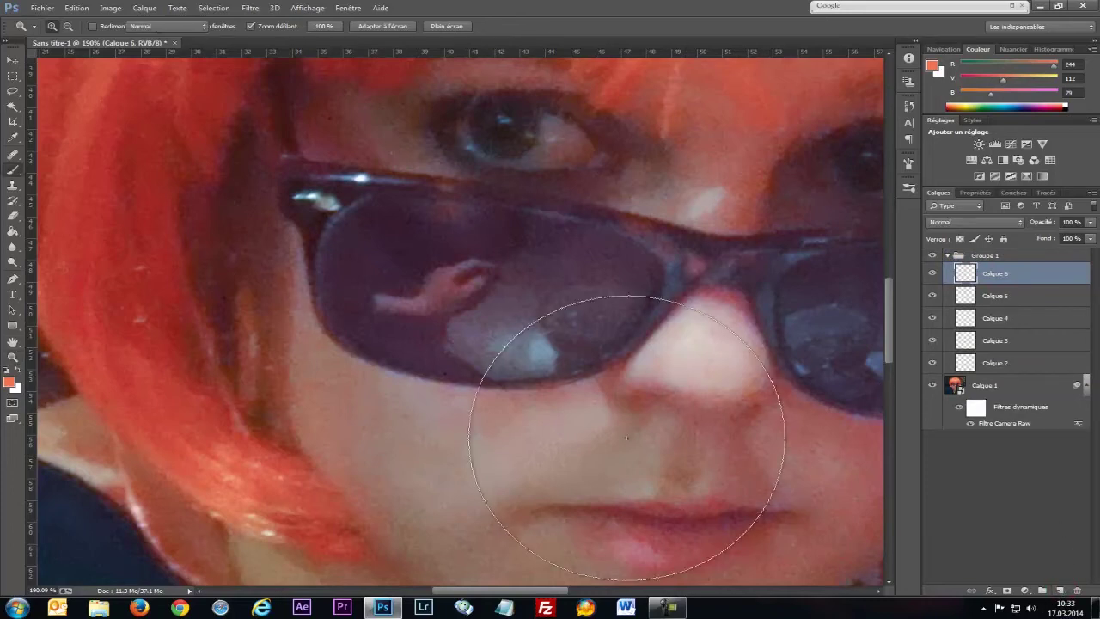
mouse_move(516, 259)
left_mouse_down()
mouse_move(386, 285)
mouse_move(381, 320)
mouse_move(370, 315)
left_mouse_up()
key("1")
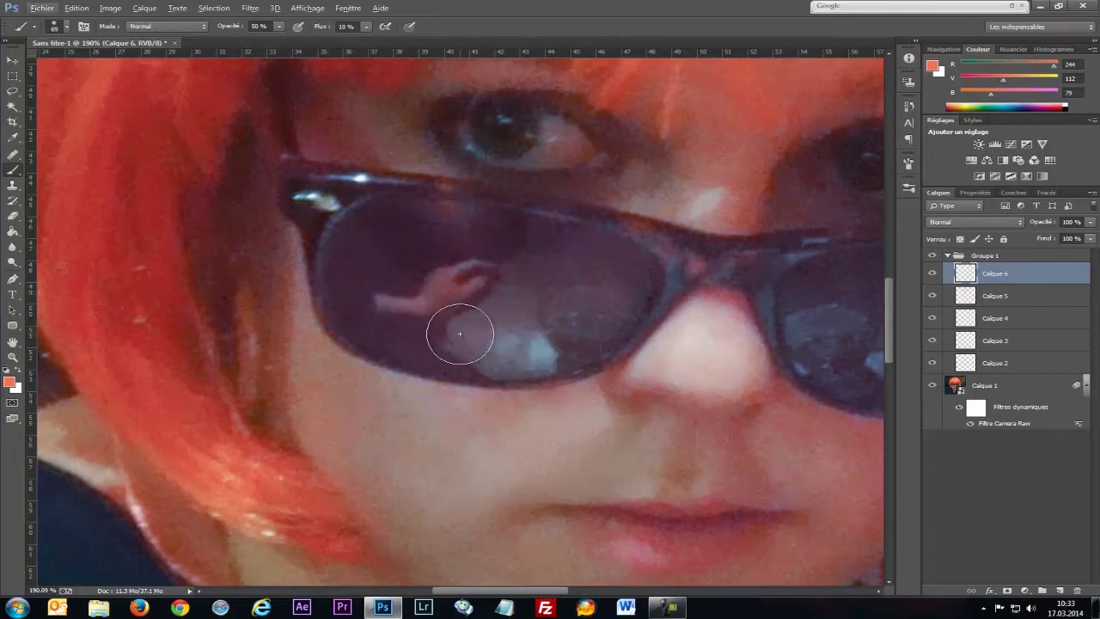
key("0")
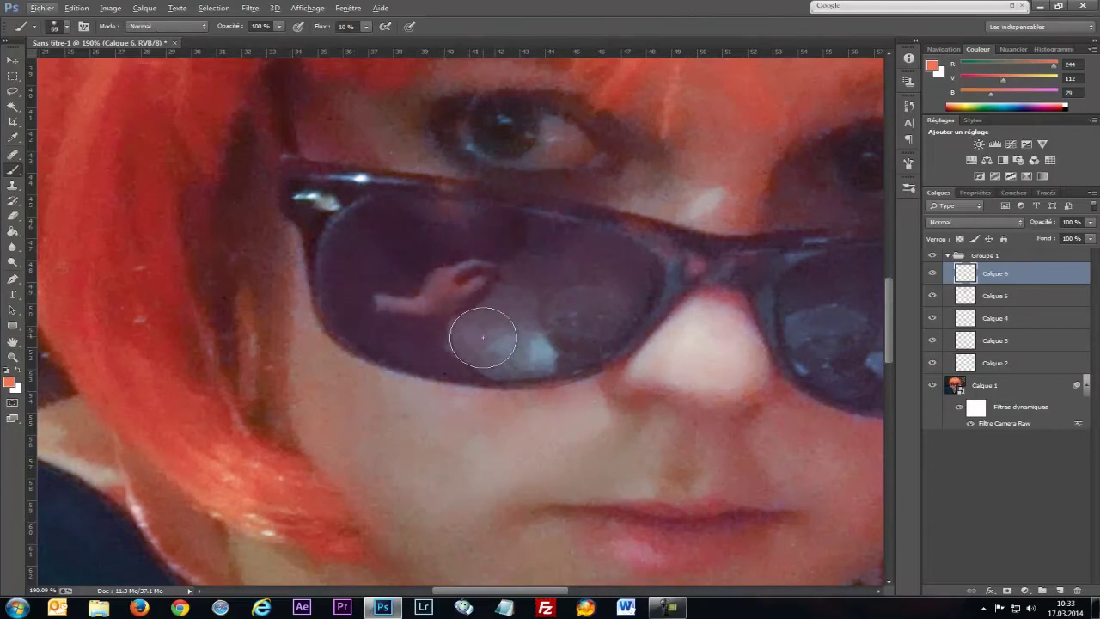
mouse_move(412, 255)
left_mouse_down()
mouse_move(399, 282)
mouse_move(407, 290)
mouse_move(466, 280)
mouse_move(459, 296)
mouse_move(363, 306)
left_mouse_up()
left_click(409, 256, "alt")
left_click(491, 316, "alt")
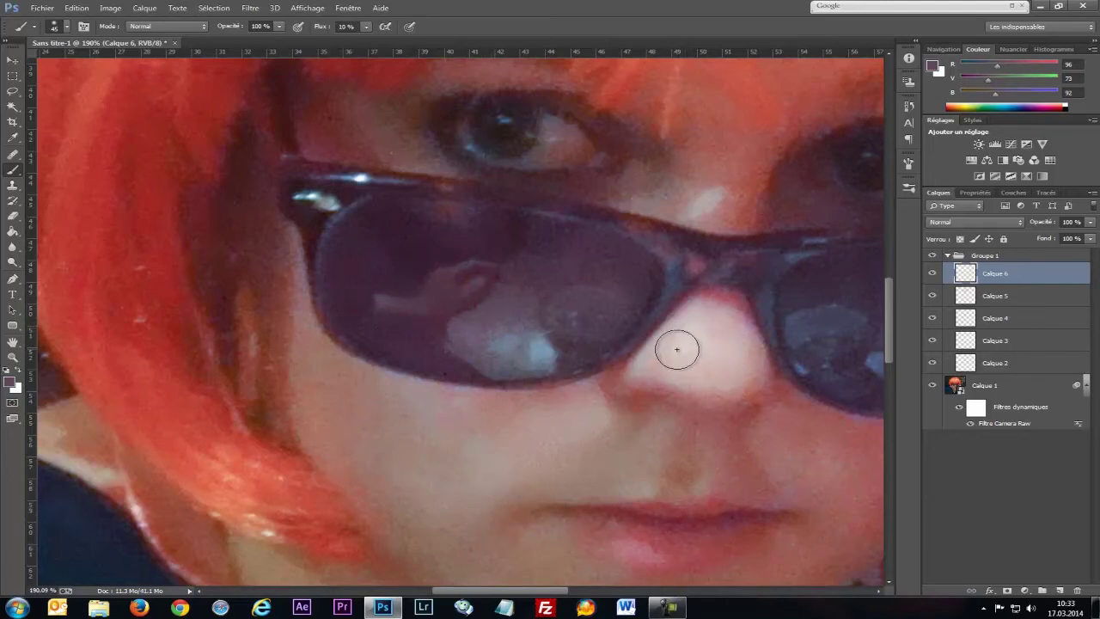
- Set the opacity of Calque 6 to 86 % and compare the whole portrait with that layer hidden and shown
left_click(932, 273)
left_click(932, 274)
left_click(1039, 226)
key("z")
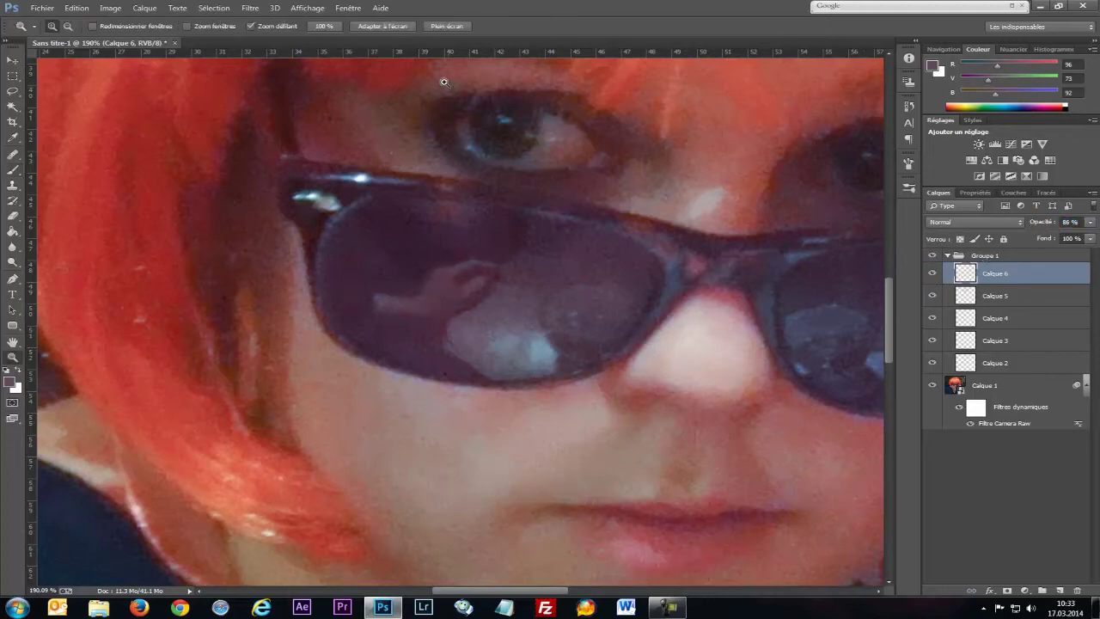
left_click(397, 27)
left_click(935, 272)
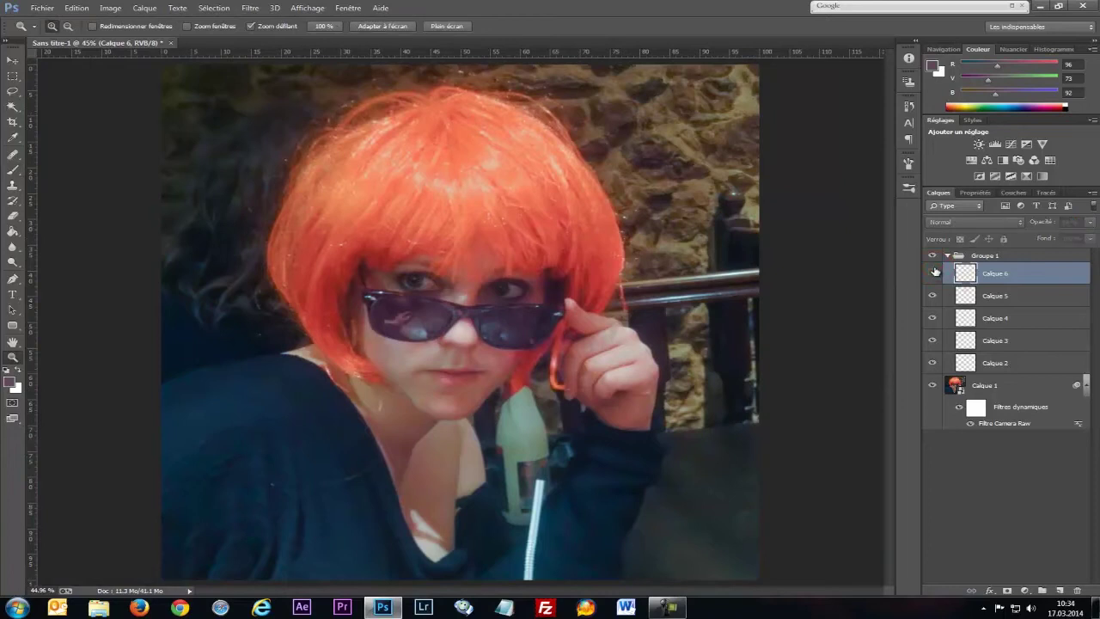
left_click(935, 272)
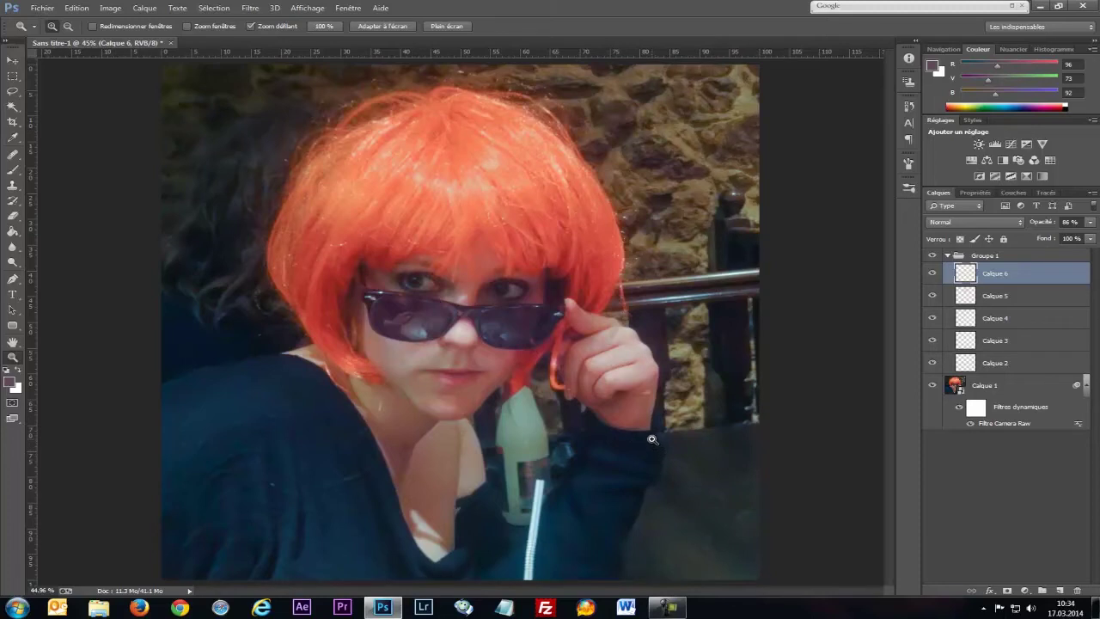
- Lasso a jagged outline around the woman and darken the area outside it with a Curves adjustment and inverted mask, input 154 and output 124
left_click(12, 91)
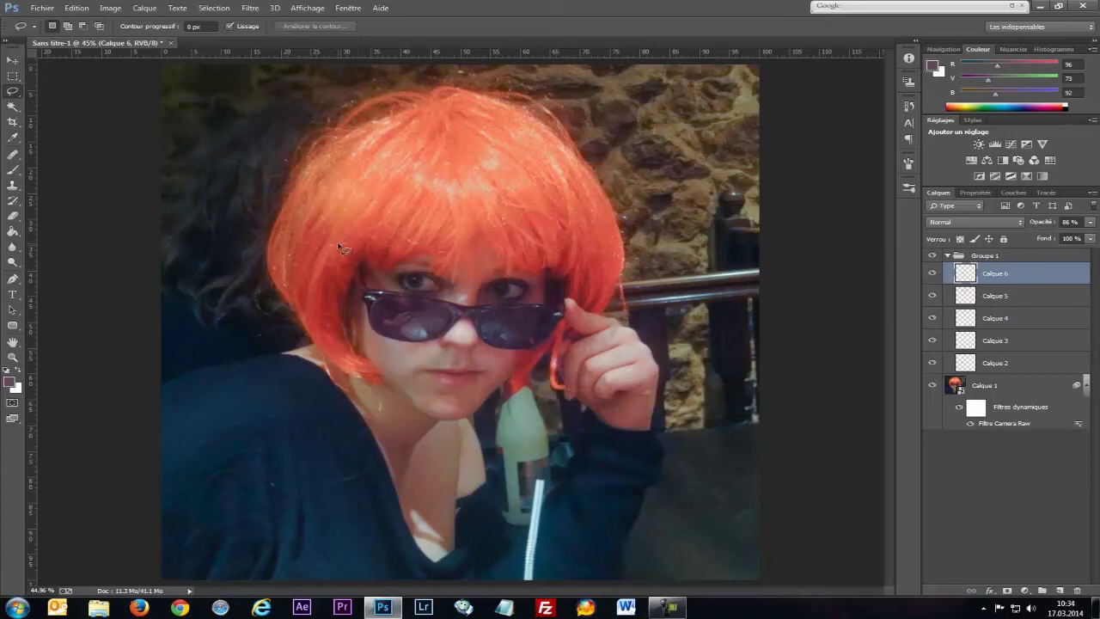
mouse_move(317, 139)
left_mouse_down()
mouse_move(380, 160)
mouse_move(406, 207)
mouse_move(490, 162)
mouse_move(585, 157)
mouse_move(654, 185)
mouse_move(668, 220)
mouse_move(666, 291)
mouse_move(639, 349)
mouse_move(605, 362)
mouse_move(586, 472)
mouse_move(486, 517)
mouse_move(379, 432)
mouse_move(313, 426)
mouse_move(294, 411)
mouse_move(240, 253)
mouse_move(194, 184)
mouse_move(234, 113)
mouse_move(294, 123)
mouse_move(295, 105)
mouse_move(376, 82)
mouse_move(425, 77)
mouse_move(526, 144)
left_mouse_up()
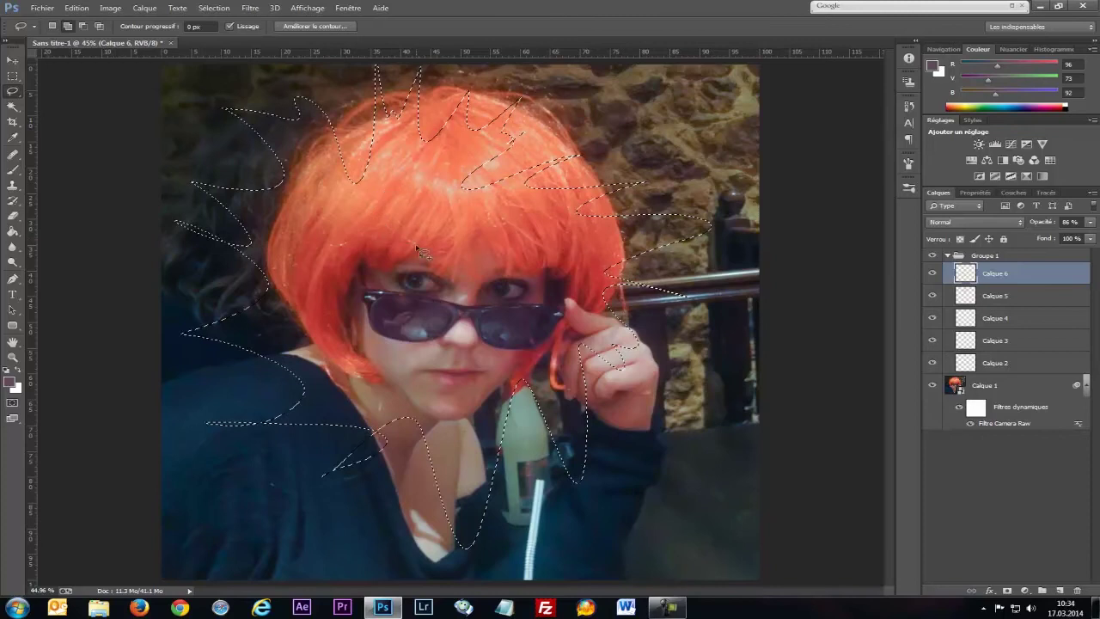
left_click(1011, 143)
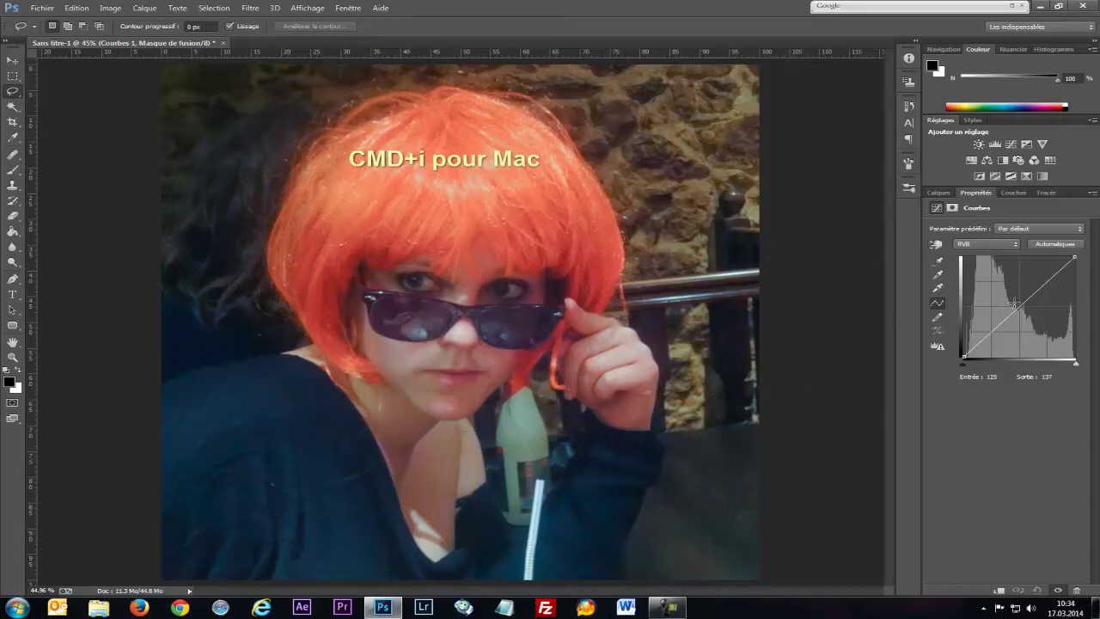
left_click_drag(1022, 303, 1040, 317)
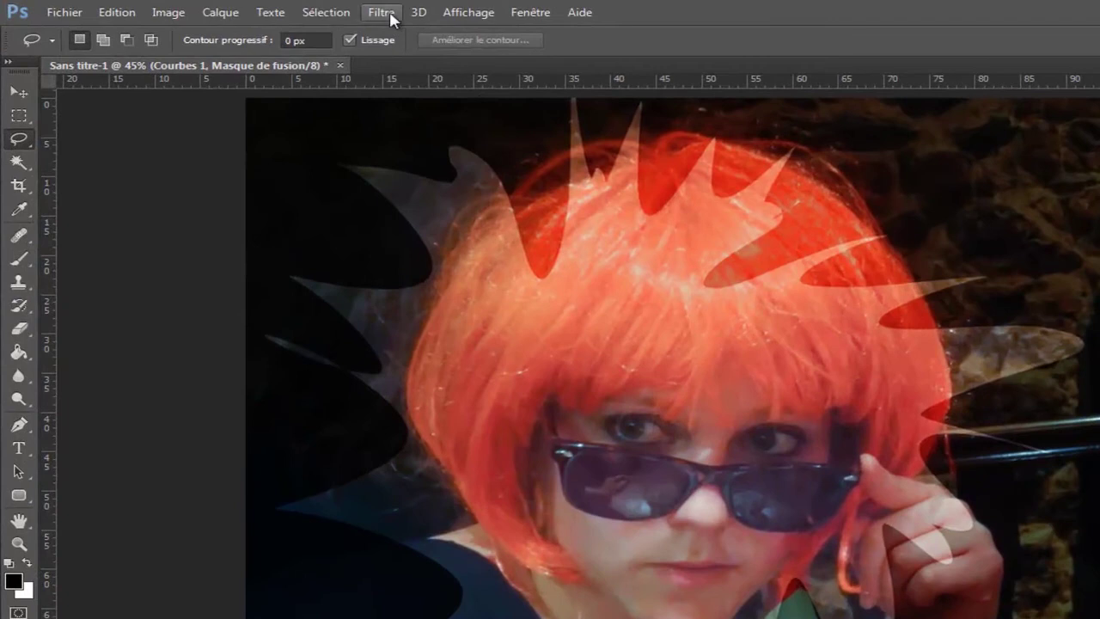
- Soften the Courbes 1 layer mask with a Gaussian Blur of radius 126.2 pixels
left_click(383, 13)
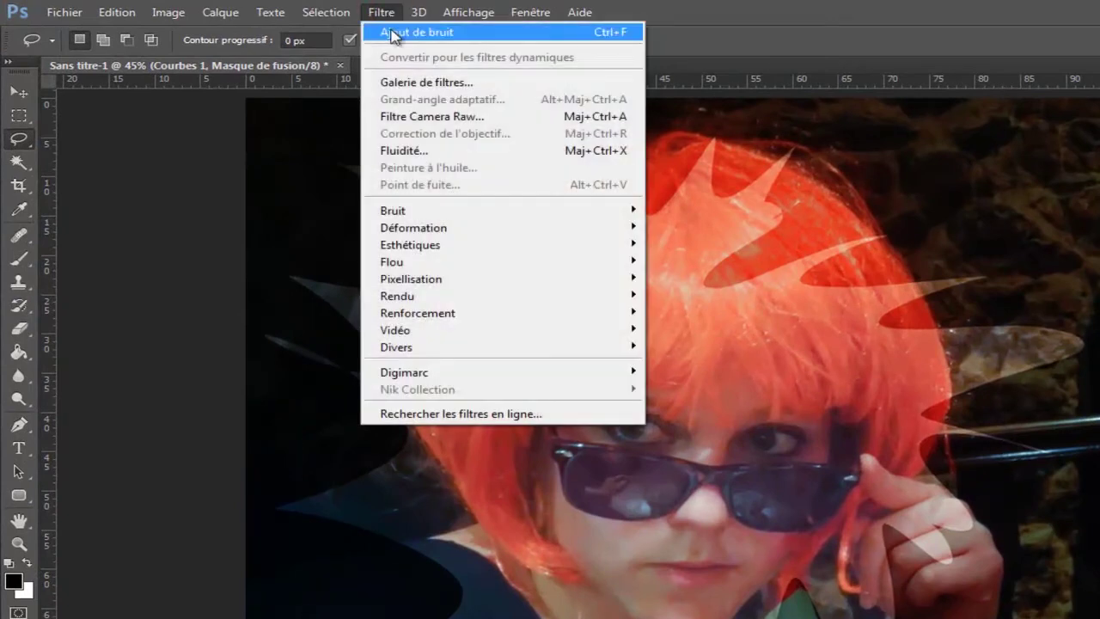
mouse_move(479, 264)
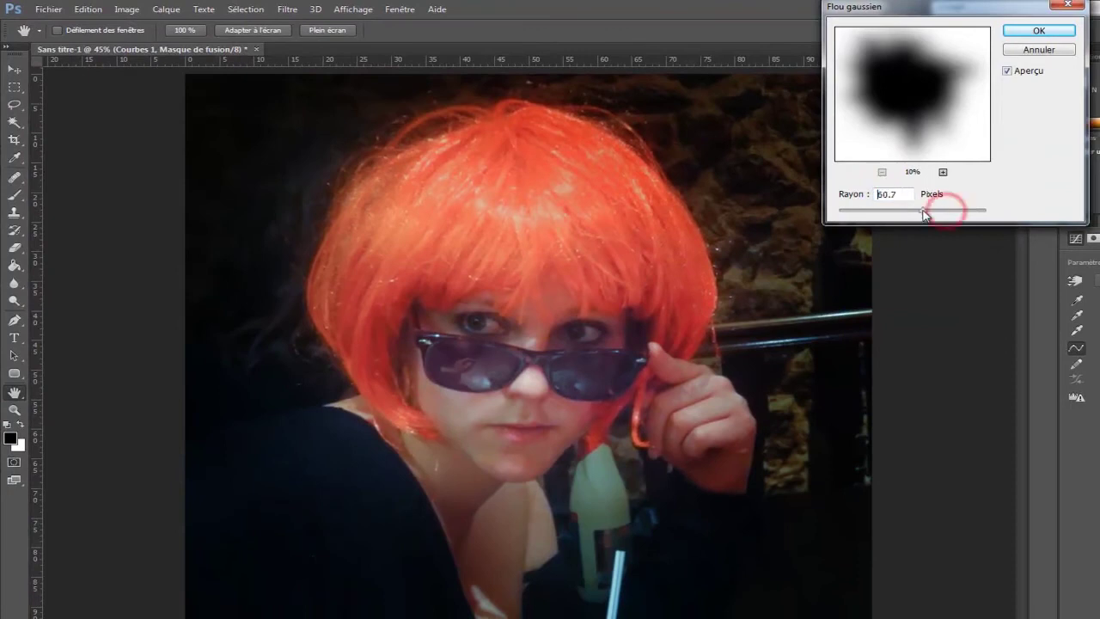
left_click_drag(947, 215, 841, 211)
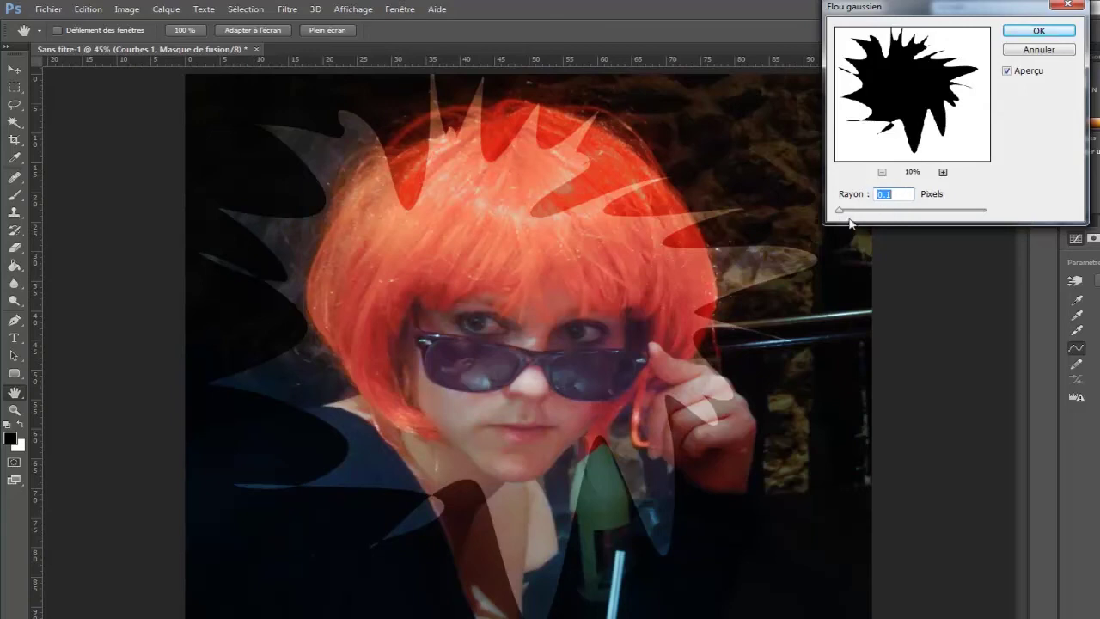
left_click_drag(841, 212, 939, 214)
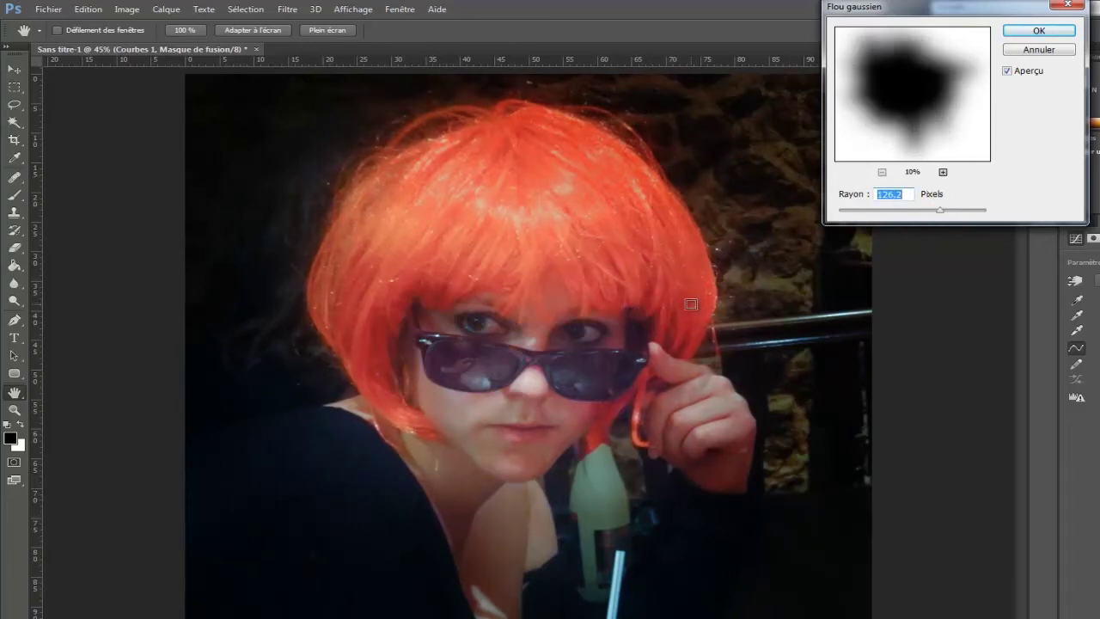
left_click(1069, 34)
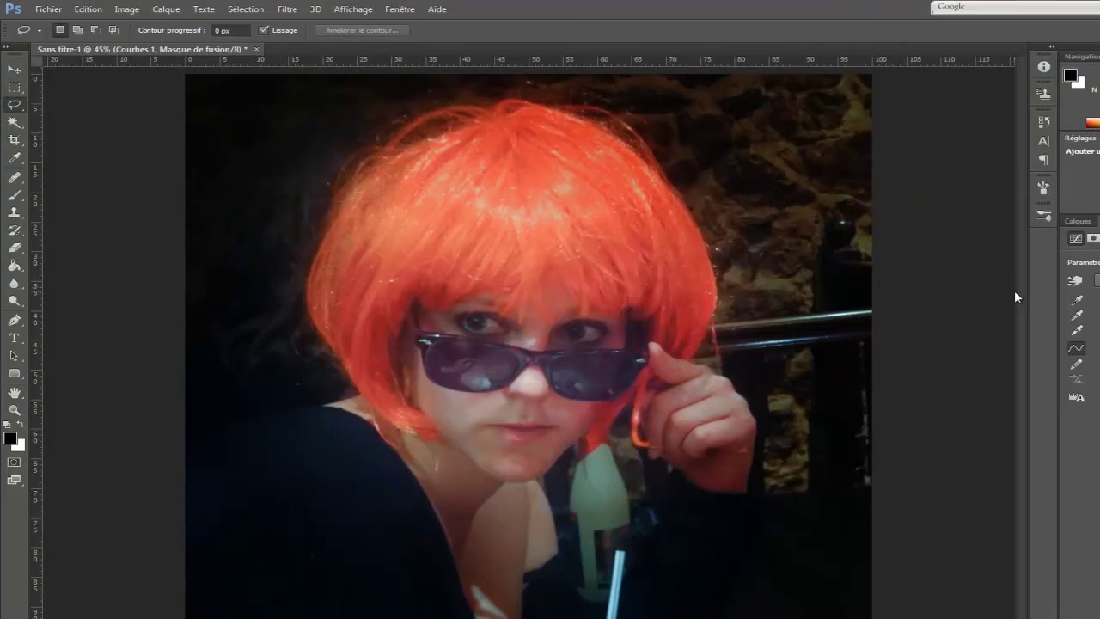
- Free-transform the Courbes 1 mask to about 109 % width and 105 % height and shift it slightly upward over the portrait
left_click(1080, 222)
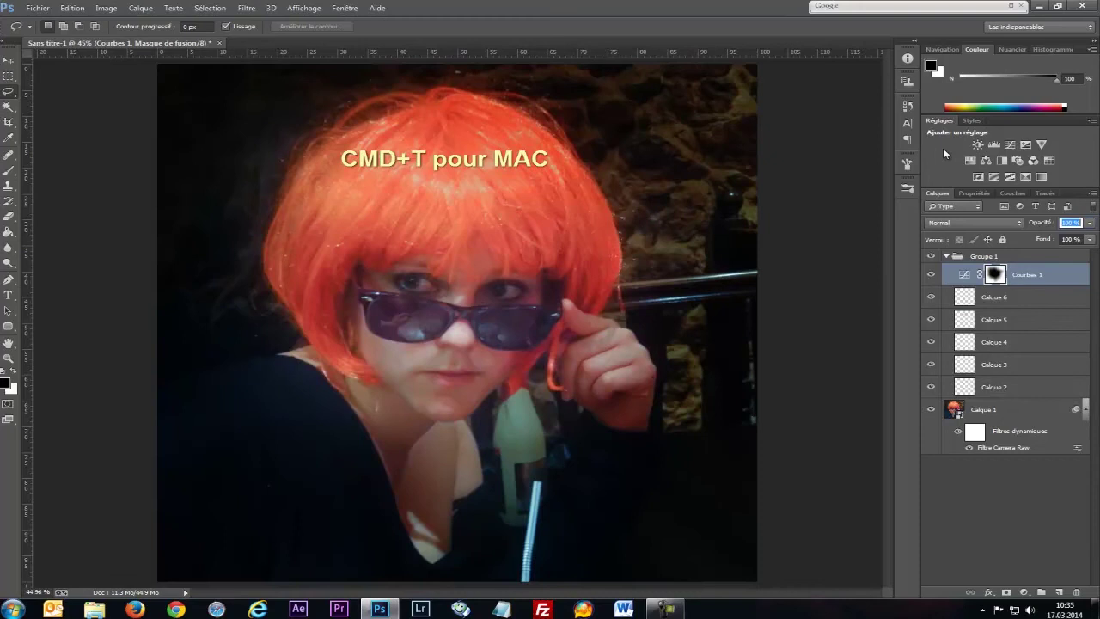
key("ctrl+t")
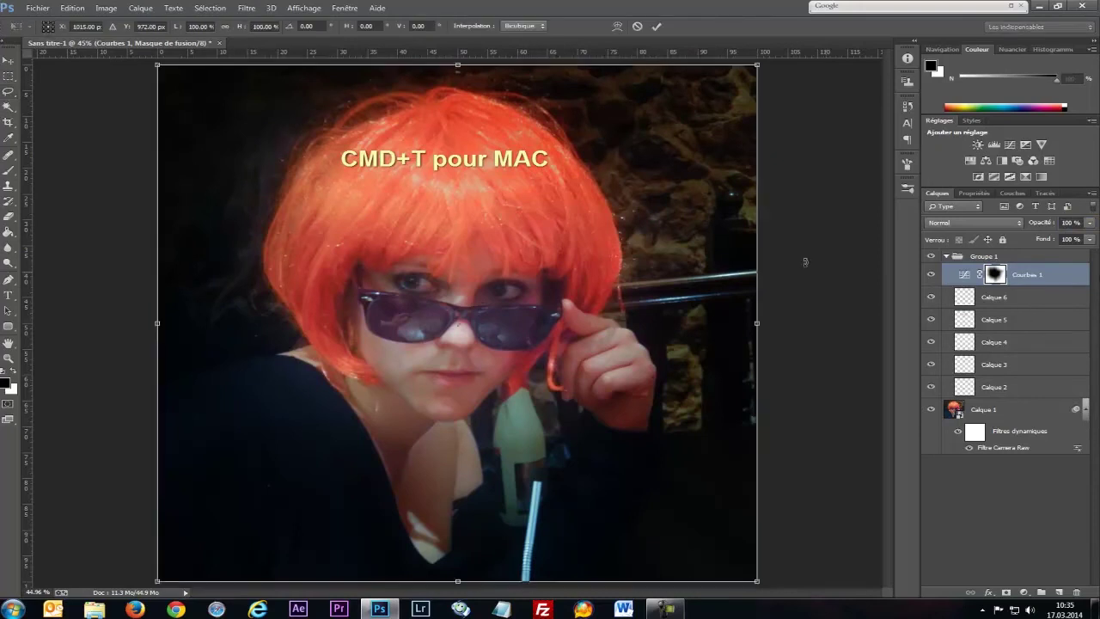
left_click_drag(456, 67, 456, 43)
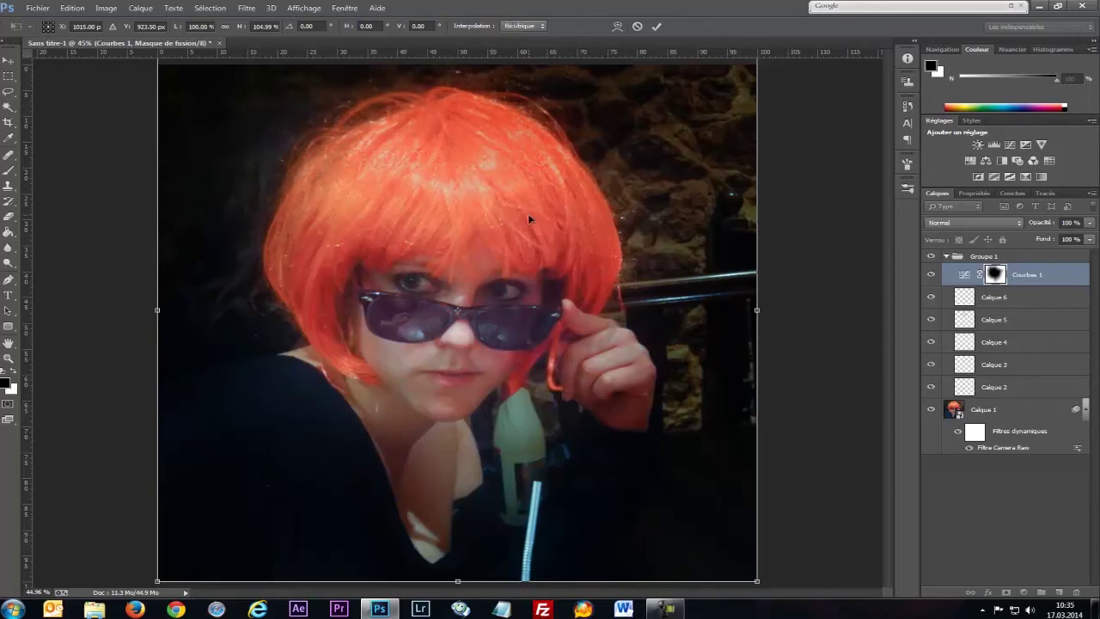
scroll(476, 206, "down", 3)
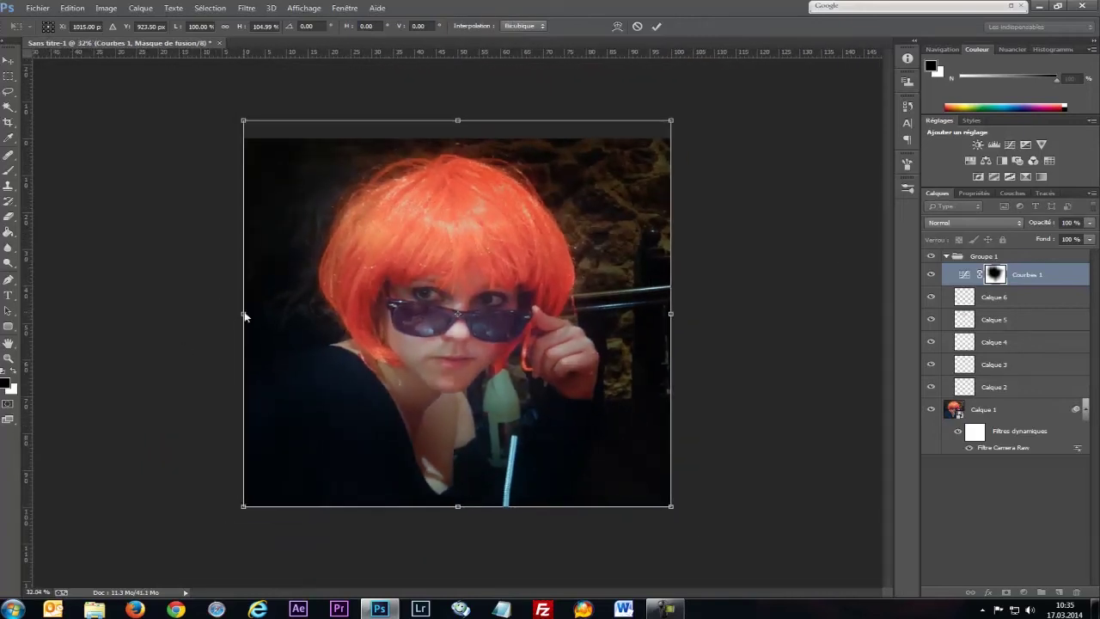
left_click_drag(244, 313, 203, 314)
left_click_drag(401, 254, 483, 241)
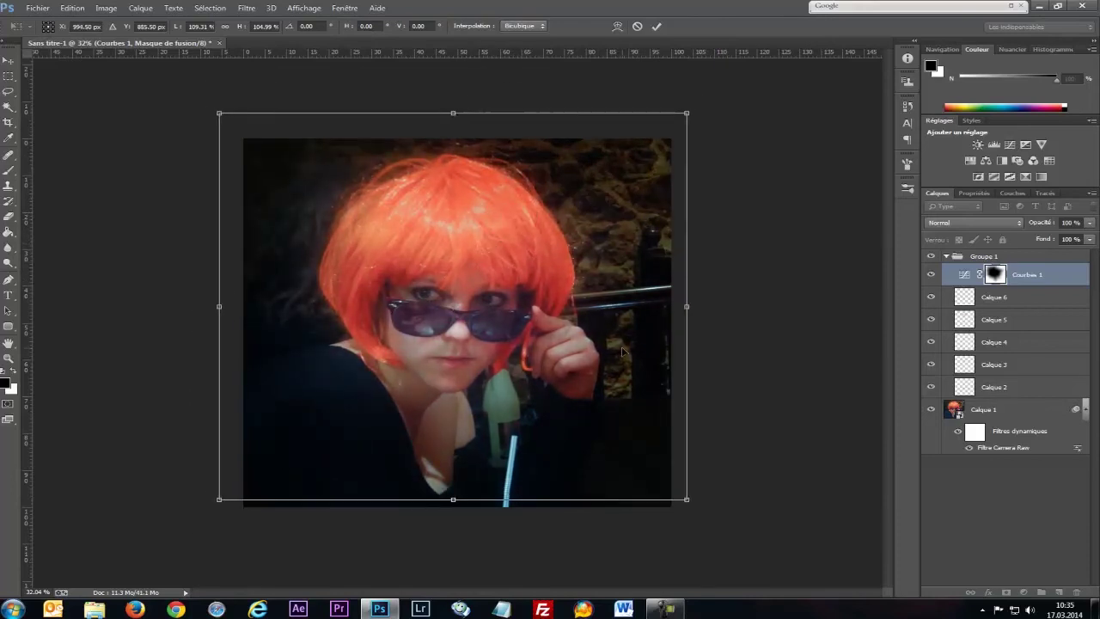
key("Return")
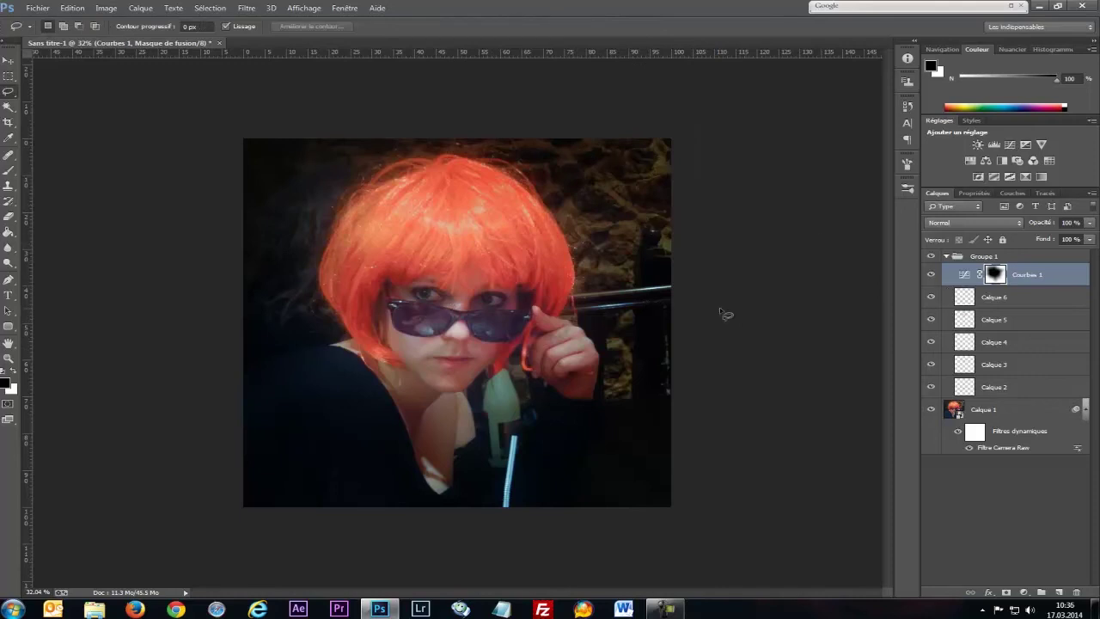
- Compare the portrait with the Courbes 1 vignette hidden and shown
left_click(931, 274)
left_click(931, 274)
left_click(932, 274)
left_click(932, 274)
- Set up a size 544 brush with 51 % grey for painting on the Courbes 1 mask
key("b")
mouse_move(349, 348)
left_mouse_down()
mouse_move(416, 335)
mouse_move(393, 343)
mouse_move(404, 341)
left_mouse_up()
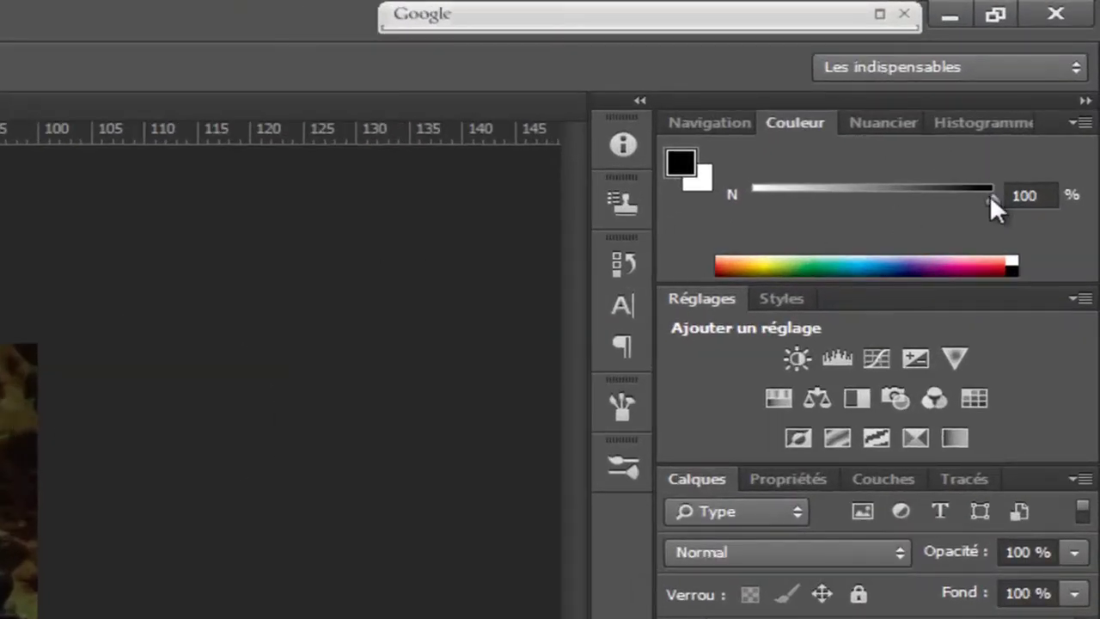
left_click_drag(990, 194, 875, 211)
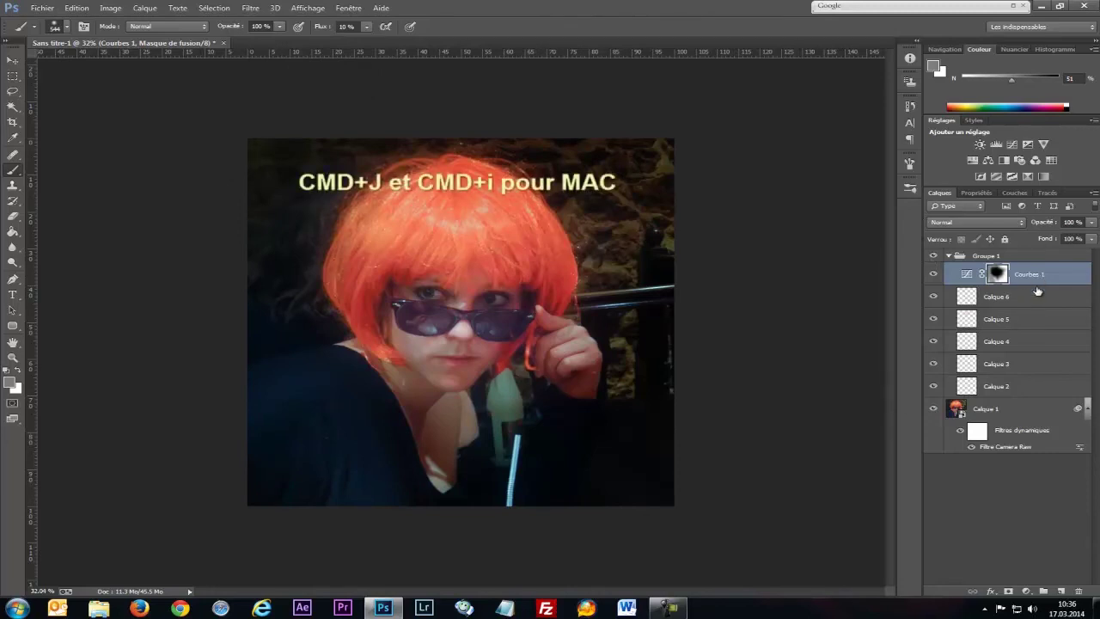
- Duplicate Courbes 1, invert the copy's mask and brighten the woman by moving the curve point to input 114, output 146
key("ctrl+j")
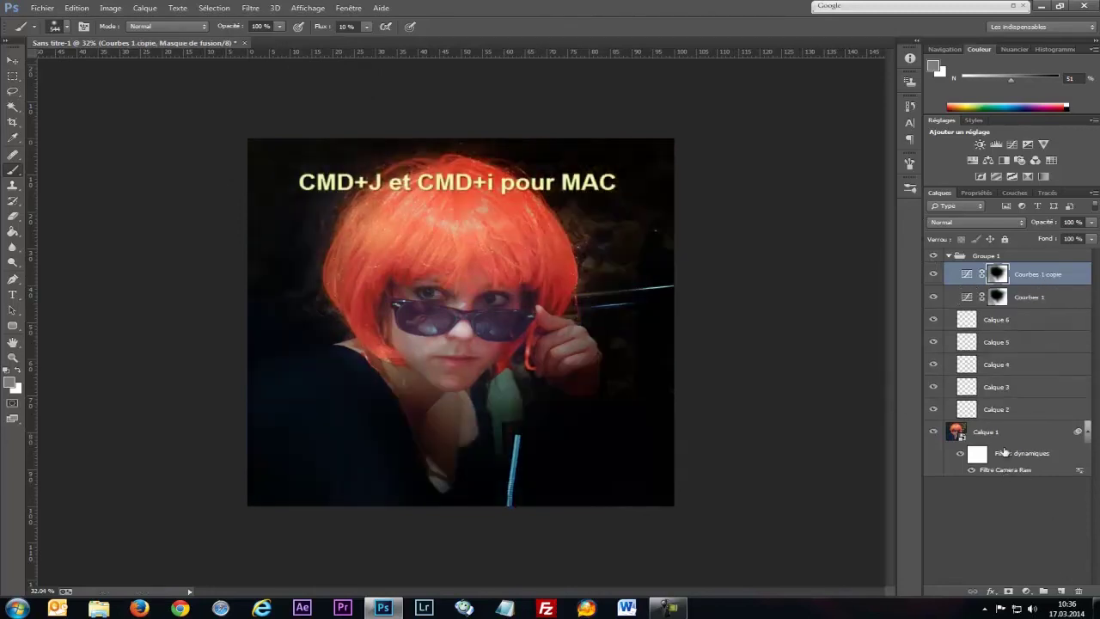
key("ctrl+i")
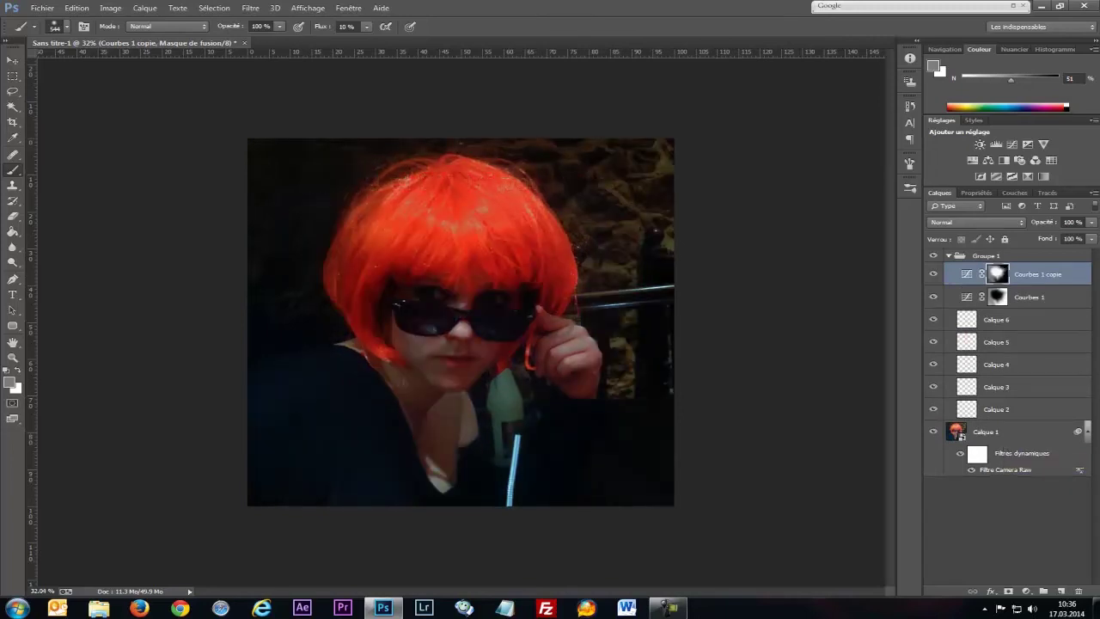
left_click(976, 193)
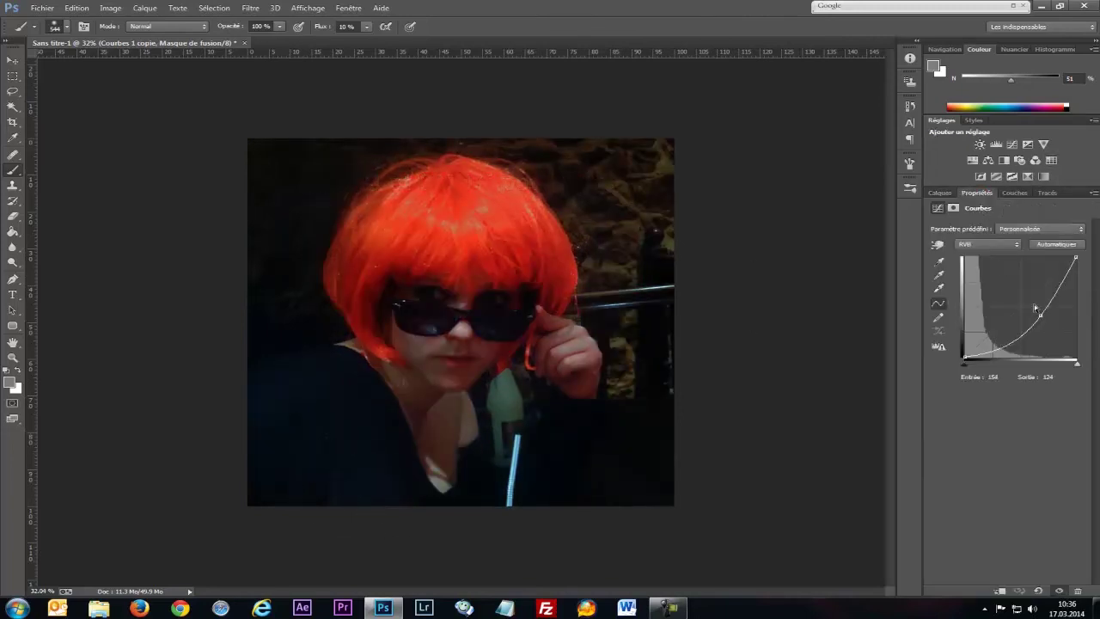
left_click_drag(1043, 316, 1016, 302)
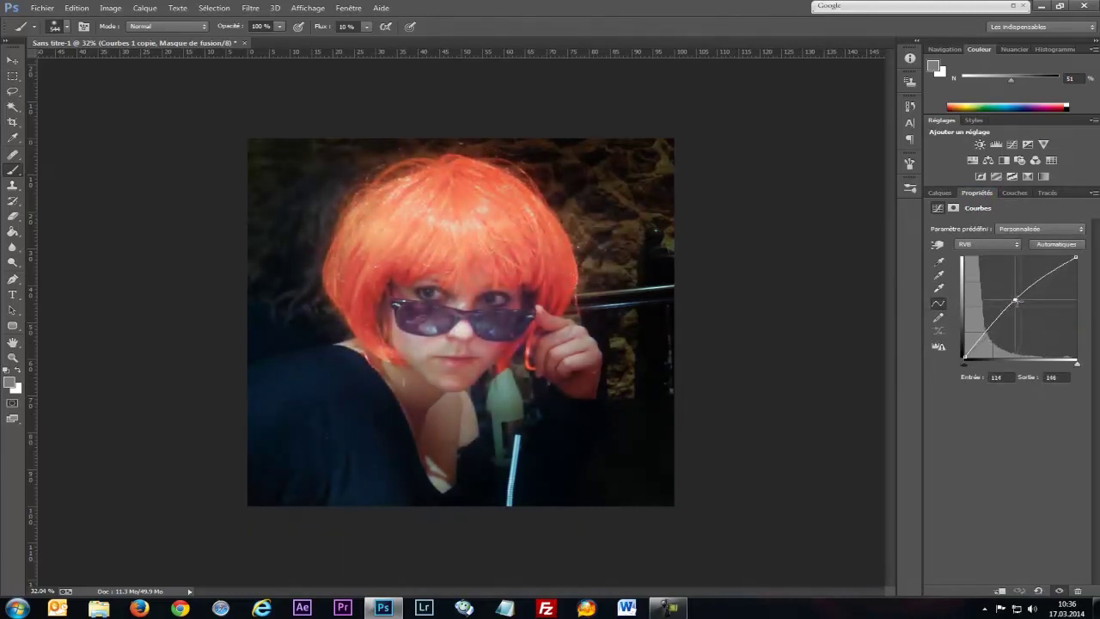
left_click(942, 193)
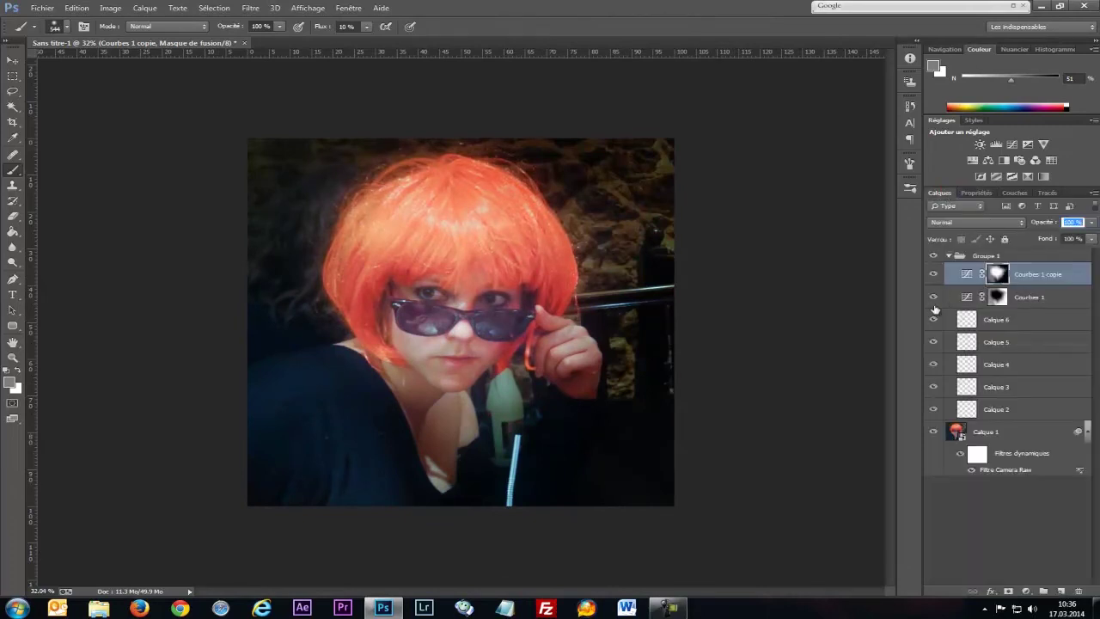
- Paint 100 % black over both sunglass lenses on the Courbes 1 copie mask with a size 88 brush
right_click(455, 321, "alt")
left_click_drag(455, 321, 418, 323)
left_click_drag(1012, 79, 1066, 79)
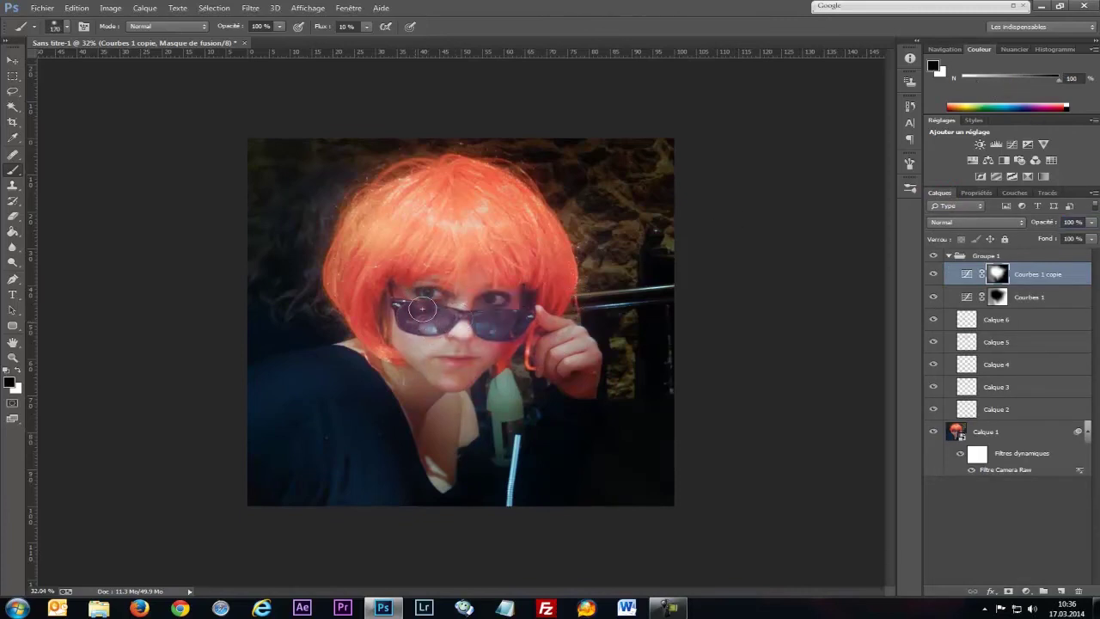
mouse_move(421, 321)
left_mouse_down()
mouse_move(430, 327)
mouse_move(405, 312)
mouse_move(421, 325)
mouse_move(439, 311)
mouse_move(412, 329)
mouse_move(440, 318)
mouse_move(407, 328)
mouse_move(421, 315)
mouse_move(437, 326)
mouse_move(509, 323)
left_mouse_up()
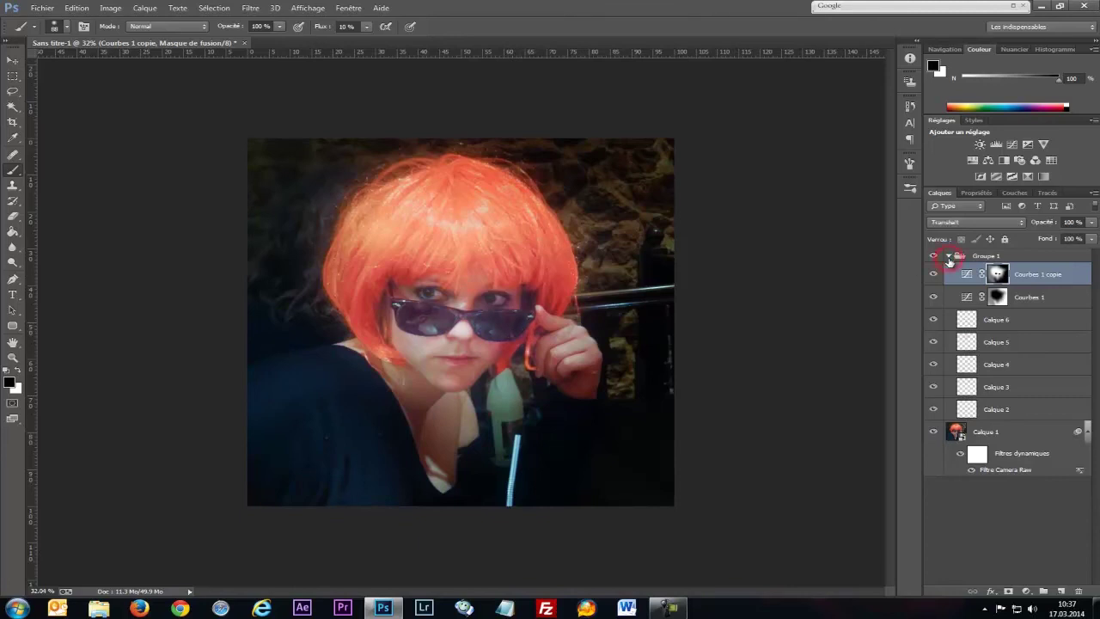
- Collapse Groupe 1 and compare the portrait with the whole group hidden and shown
left_click(949, 257)
left_click(932, 256)
left_click(933, 256)
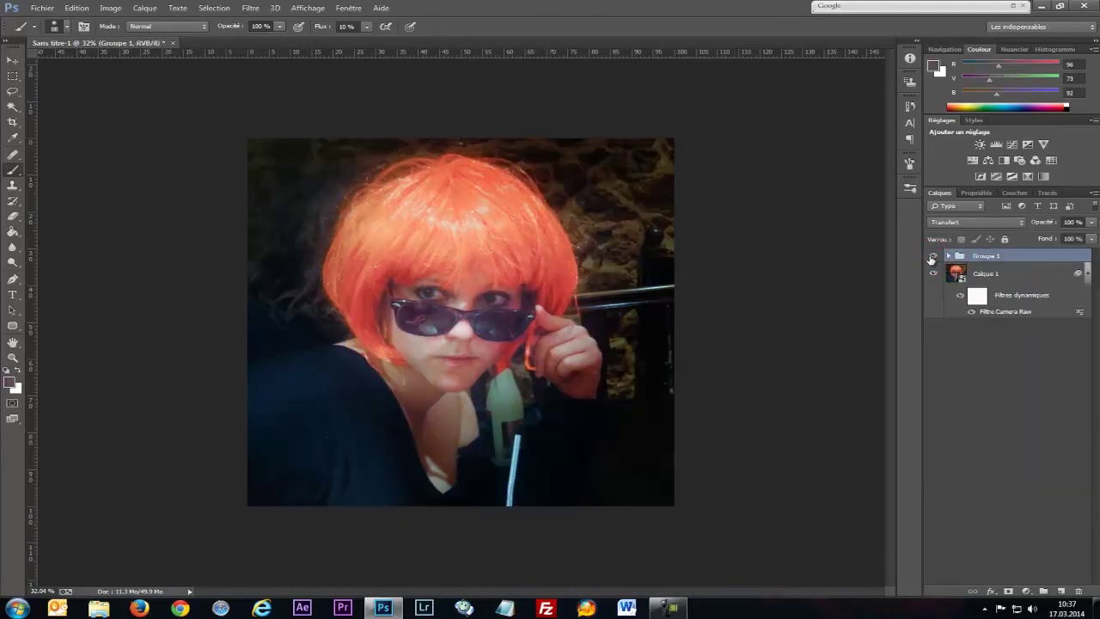
left_click(933, 257)
left_click(932, 257)
- Add a Curves adjustment layer above the other layers in Groupe 1, with a curve point at input 113, output 152
left_click(949, 256)
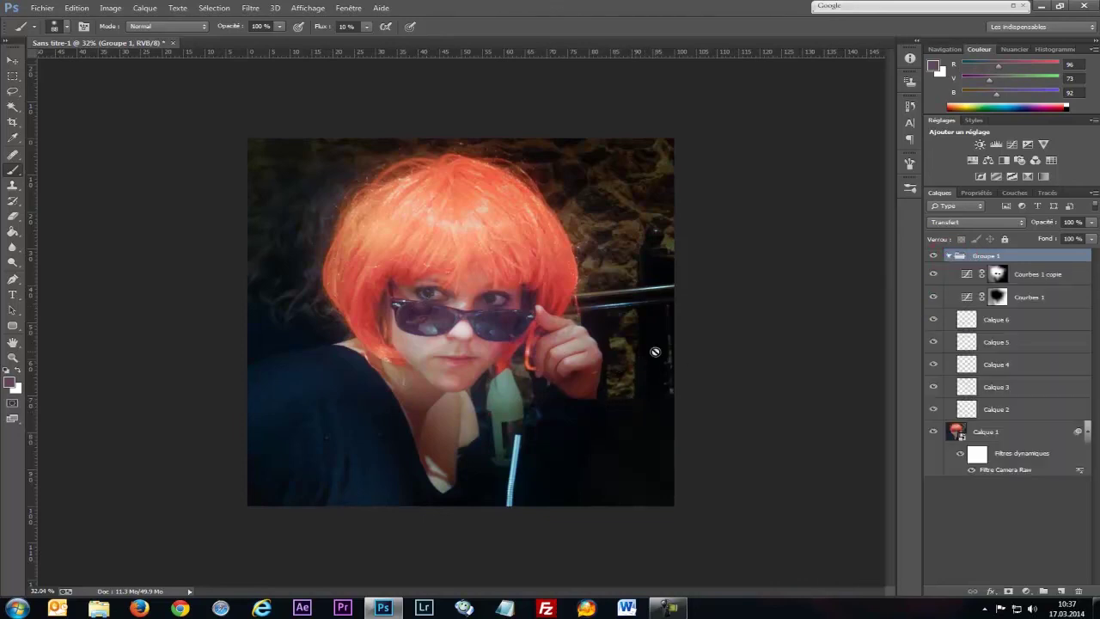
left_click(997, 274)
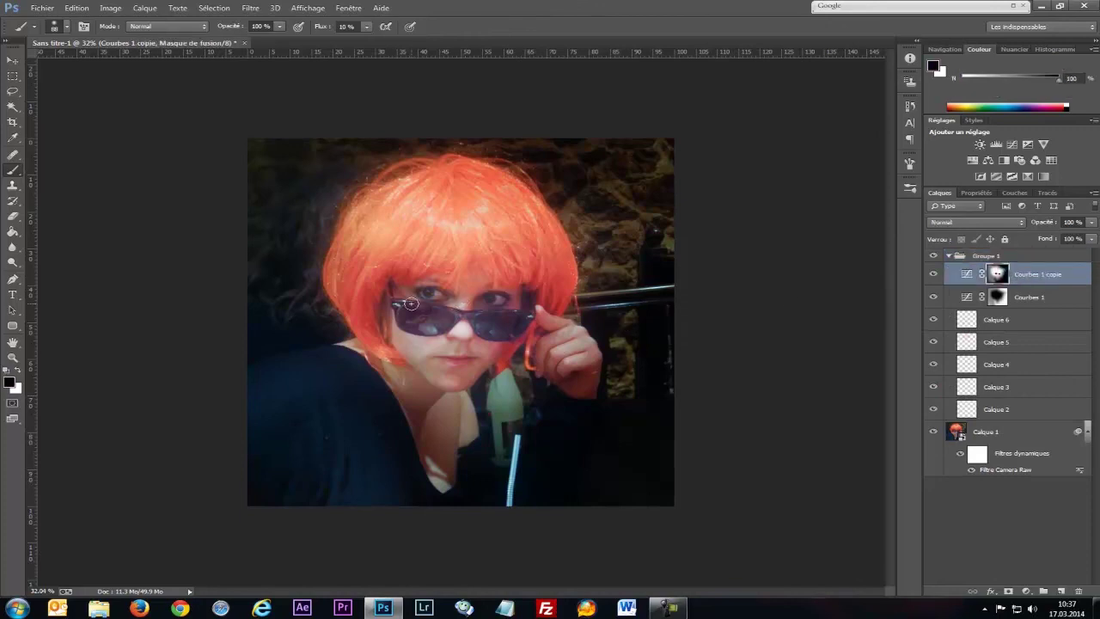
scroll(411, 303, "up", 2)
scroll(411, 303, "up", 6)
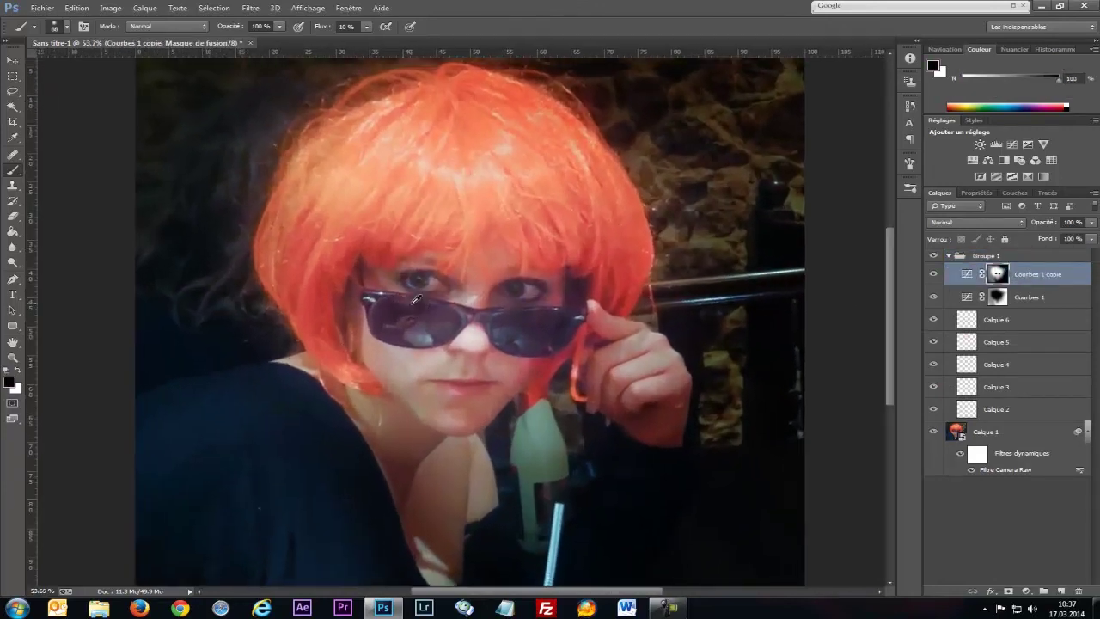
scroll(411, 308, "up", 1)
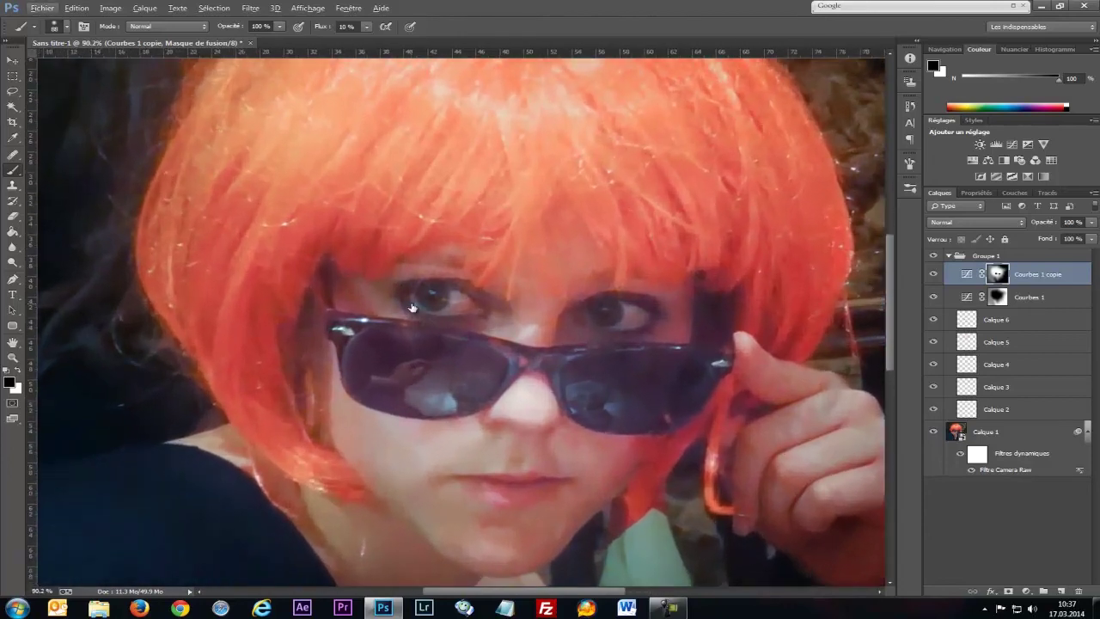
left_click(1041, 256)
left_click(1017, 149)
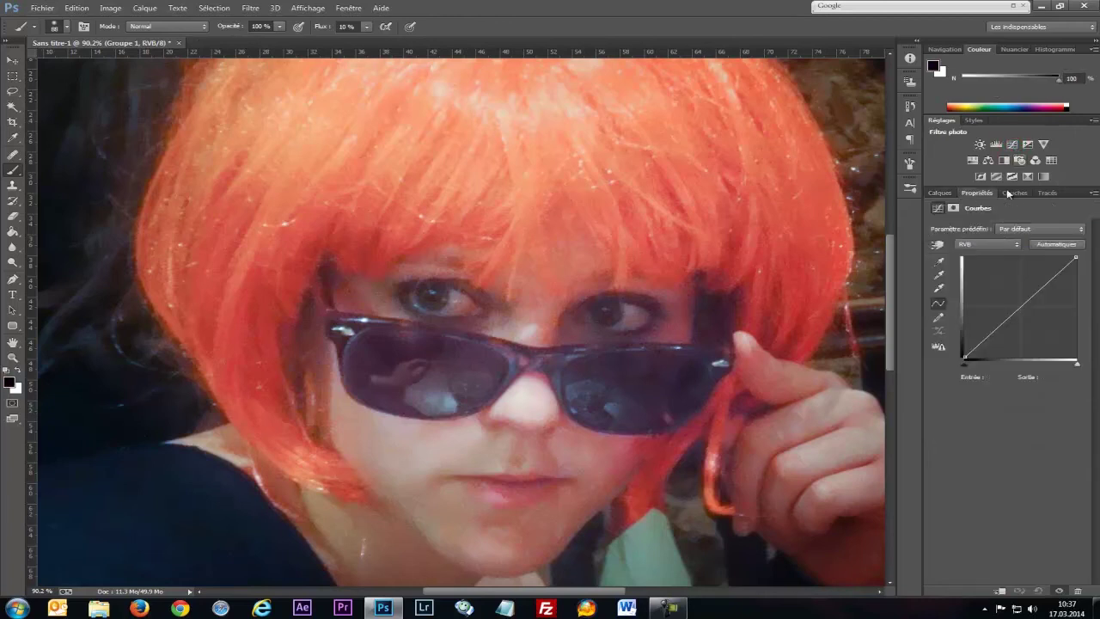
left_click_drag(1014, 312, 1014, 298)
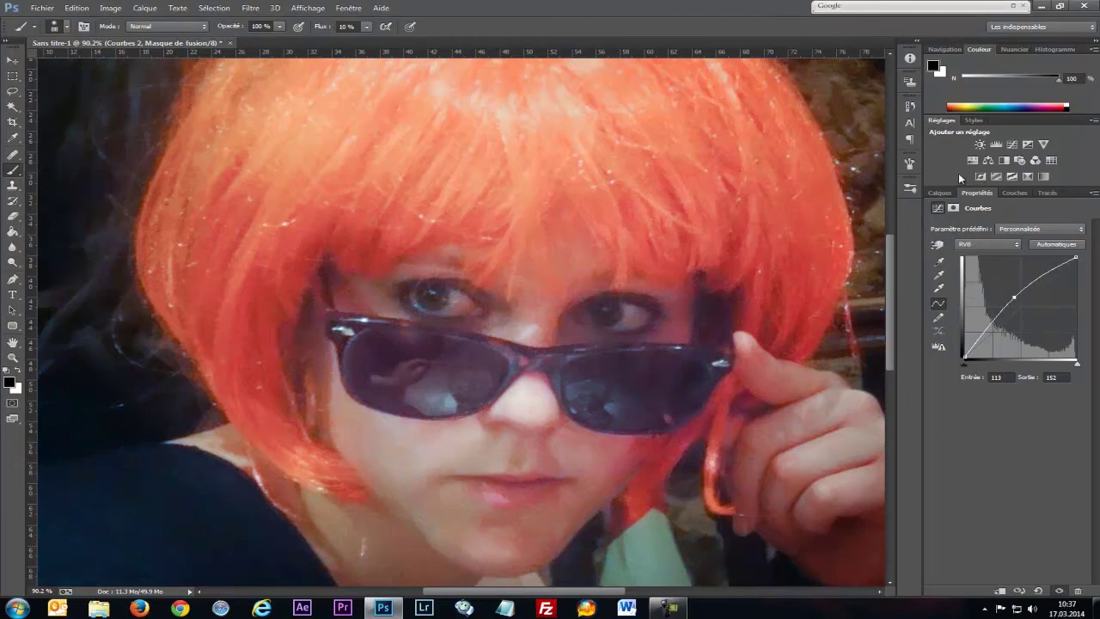
- Invert the Courbes 2 mask to black and paint white over both eyes with a size 22 brush
left_click(940, 192)
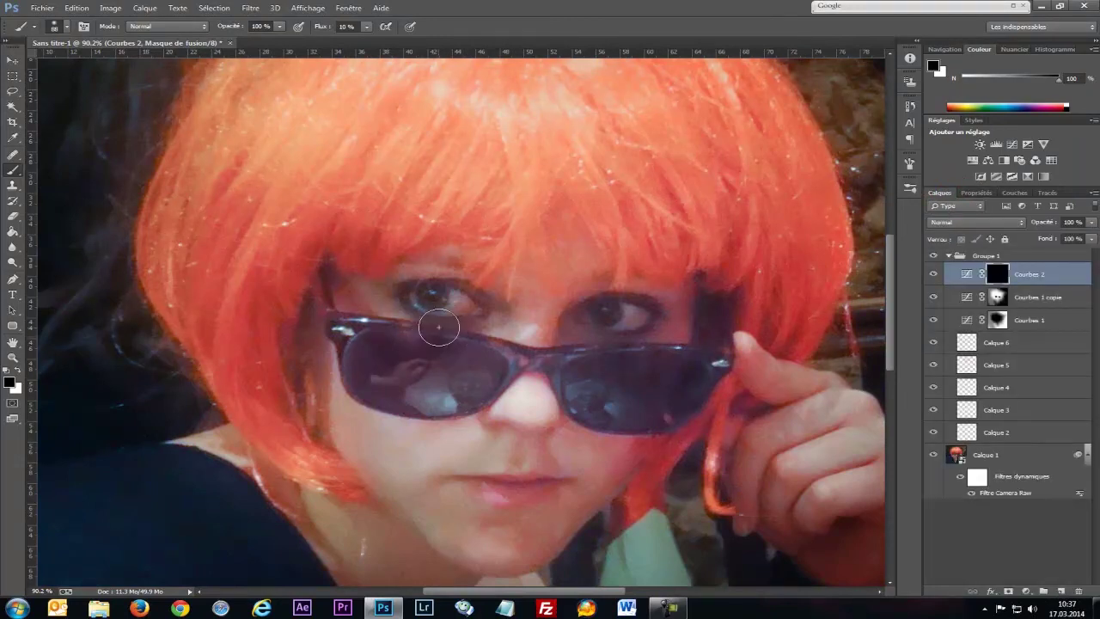
left_click_drag(490, 294, 465, 306)
key("x")
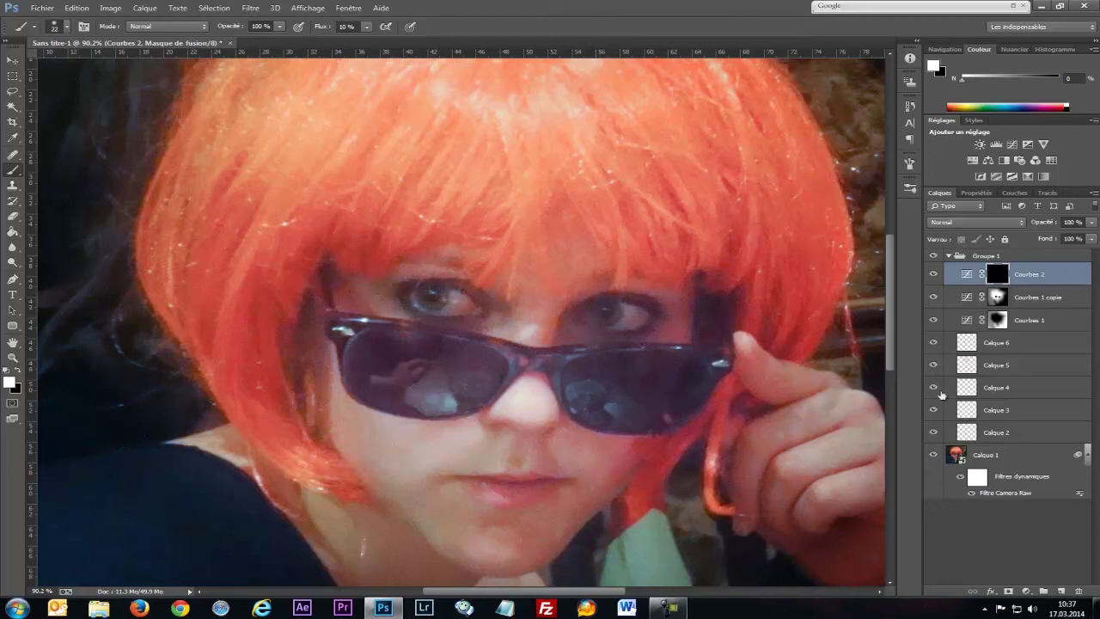
- Fit the portrait to the screen and group Courbes 2, Courbes 1 copie and Courbes 1 inside Groupe 1
left_click(950, 257)
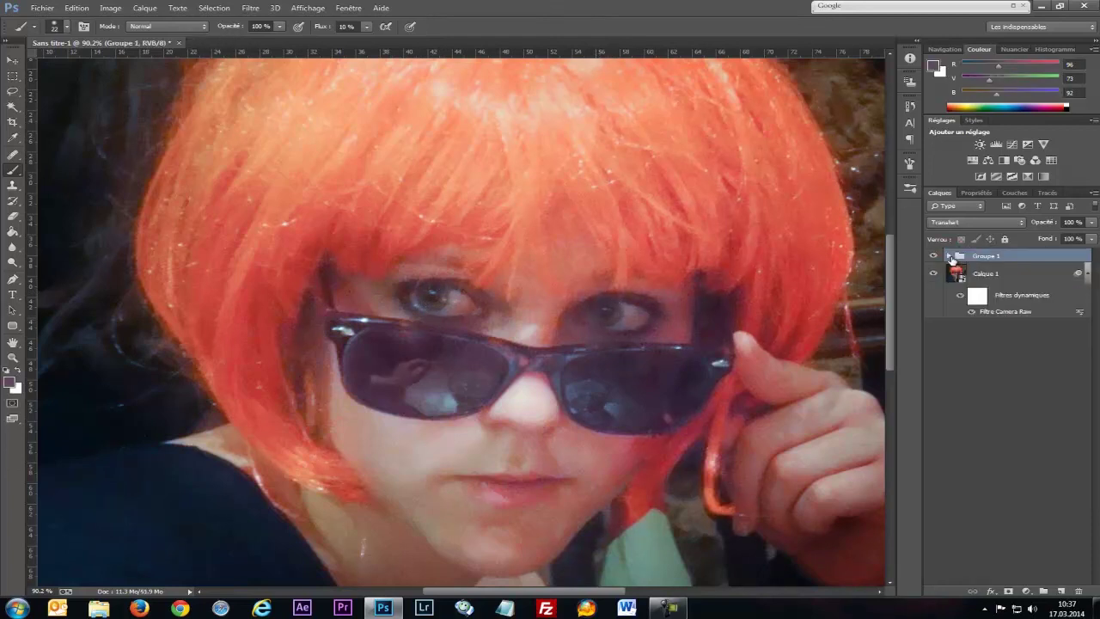
key("z")
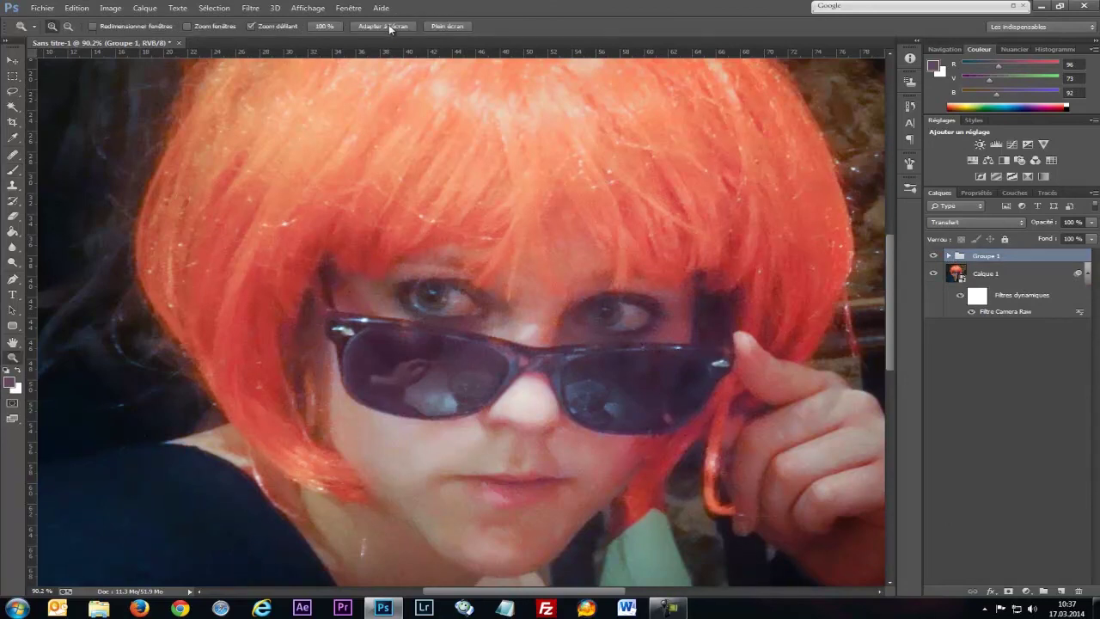
left_click(383, 25)
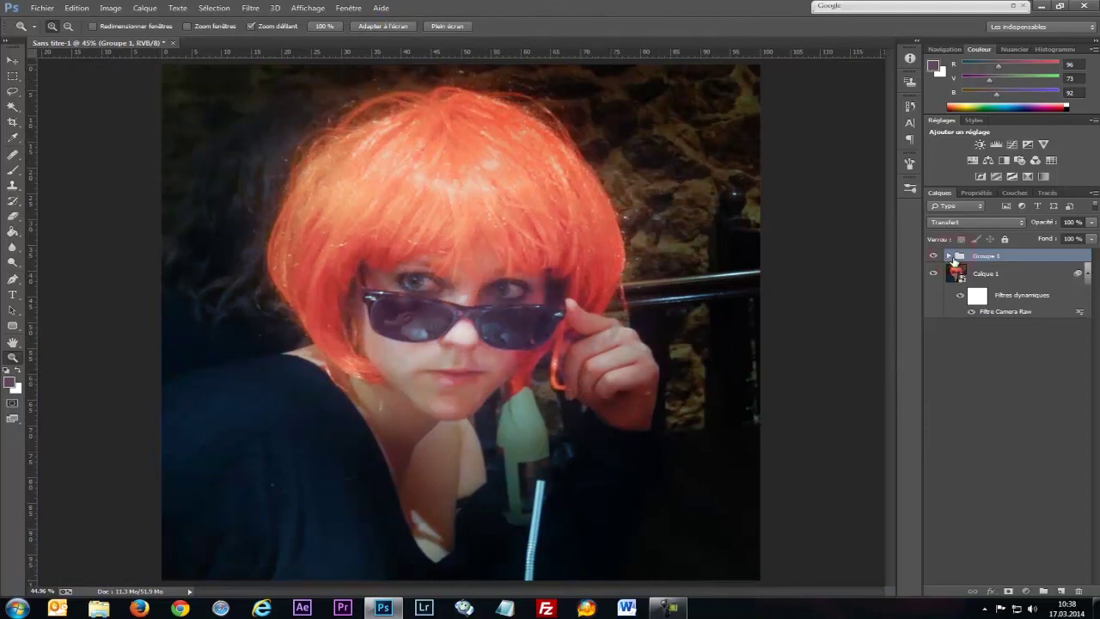
left_click(950, 256)
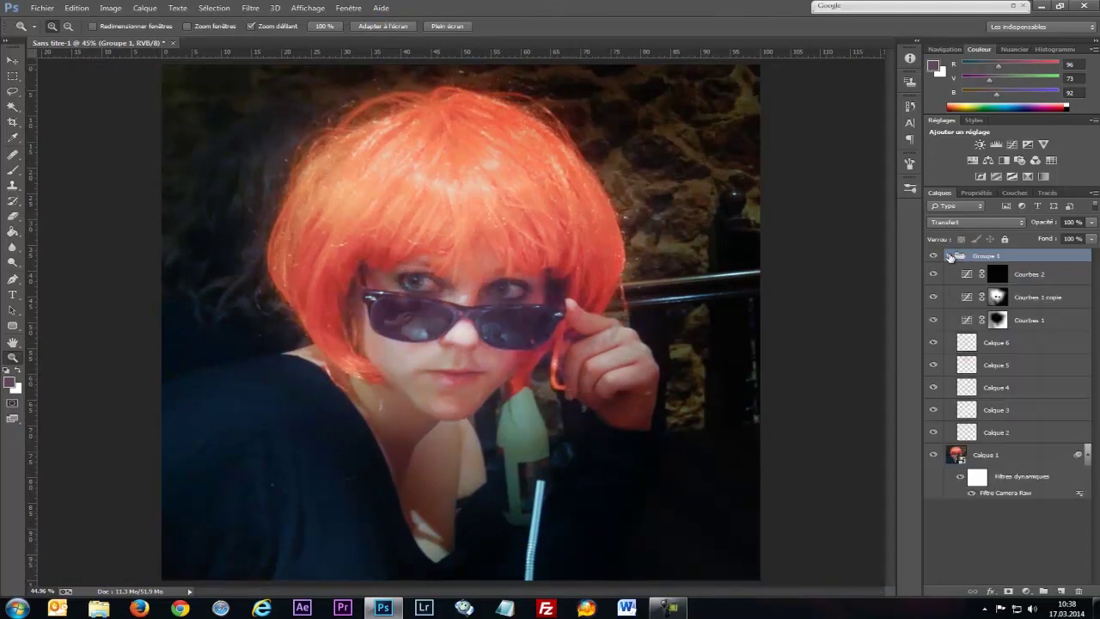
left_click(1040, 275)
left_click(1040, 322, "shift")
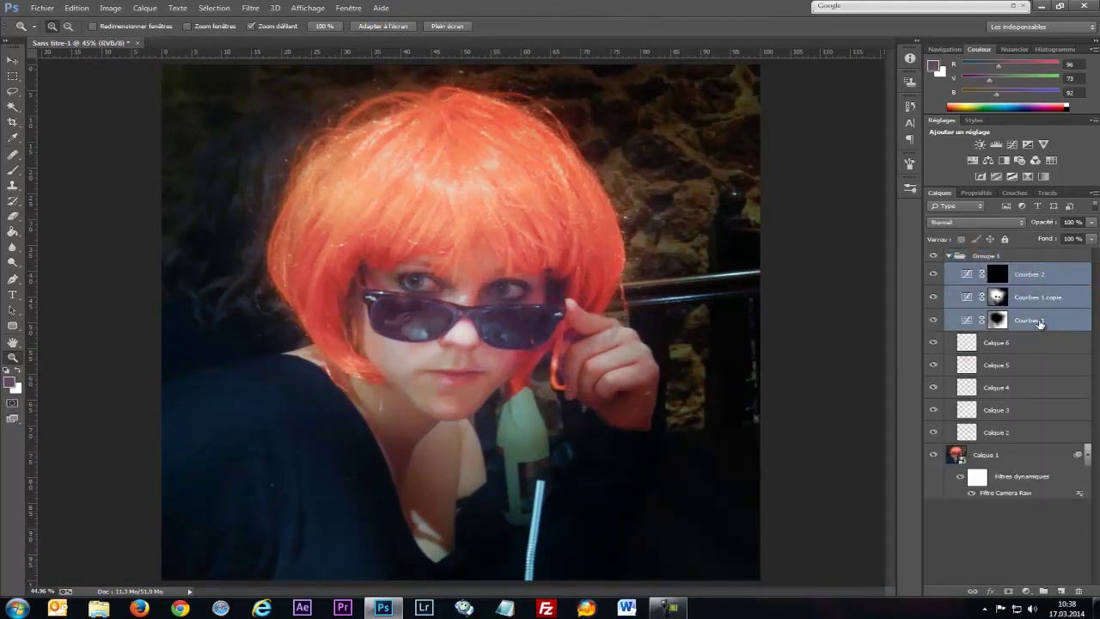
key("ctrl+g")
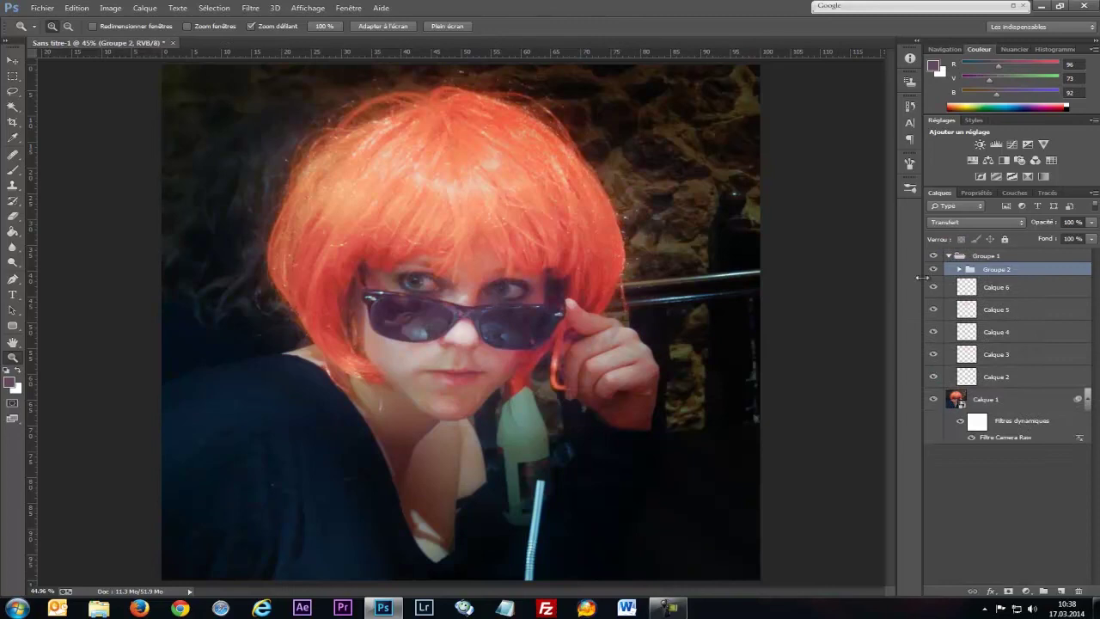
- Group the retouching layers Calque 2 through Calque 6 inside Groupe 1
left_click(1010, 292)
left_click(1037, 371, "shift")
key("ctrl+g")
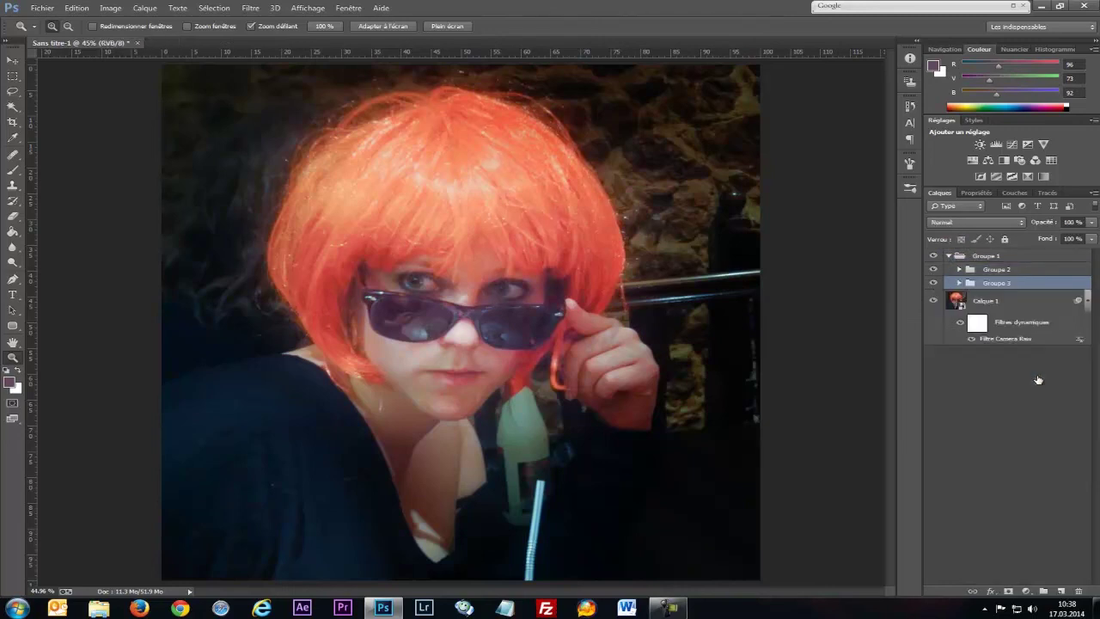
- Compare the portrait with the Curves group Groupe 2 hidden and shown, and check which layers it contains
left_click(935, 269)
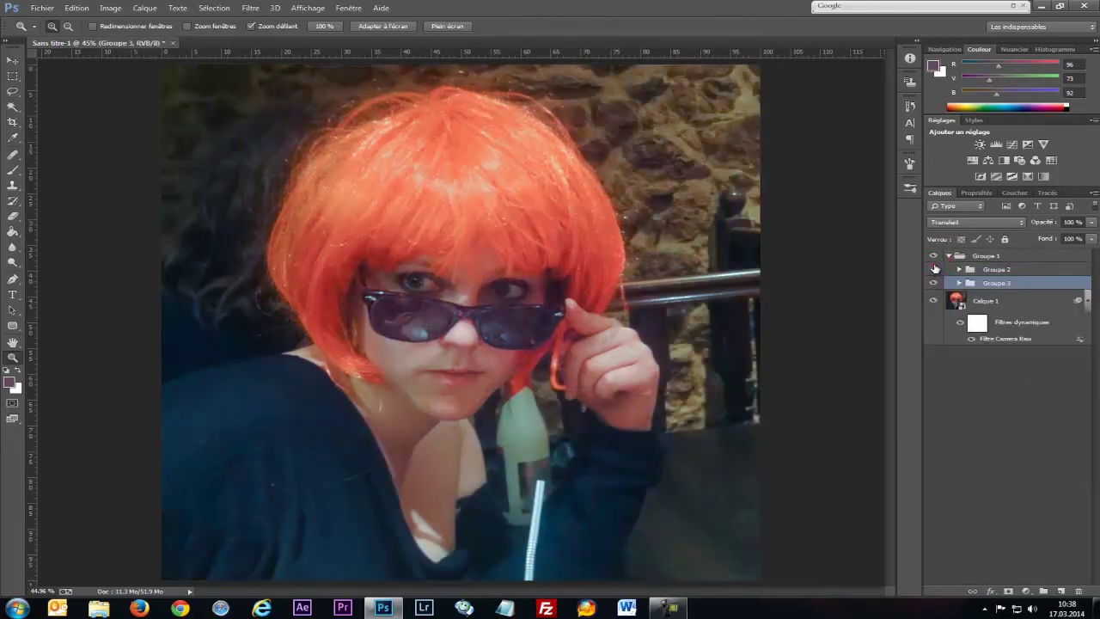
left_click(935, 269)
left_click(960, 269)
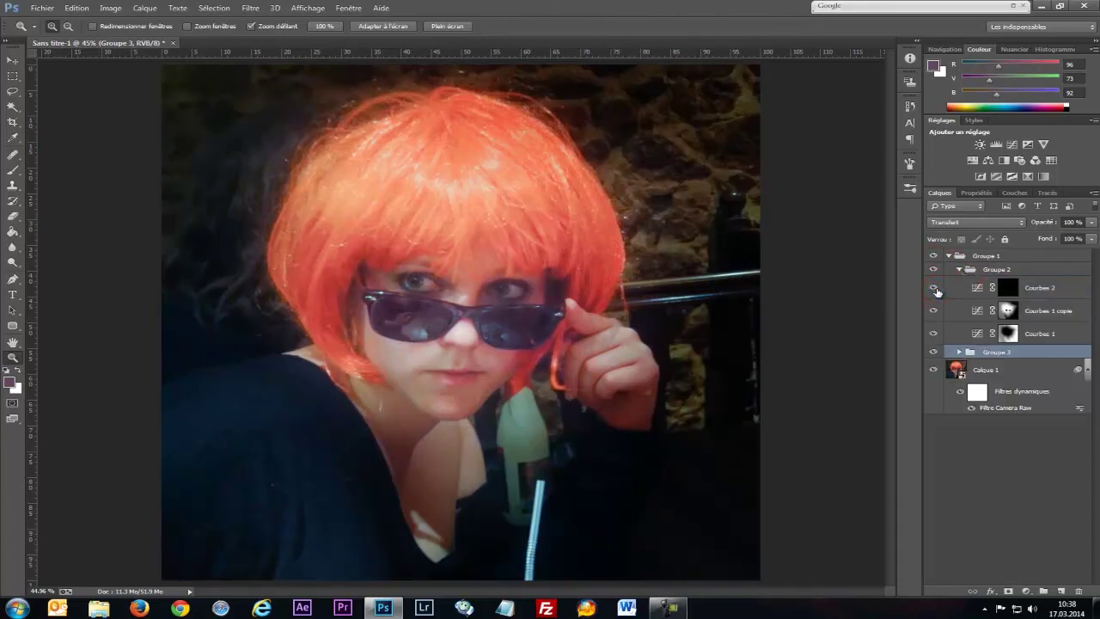
left_click(959, 270)
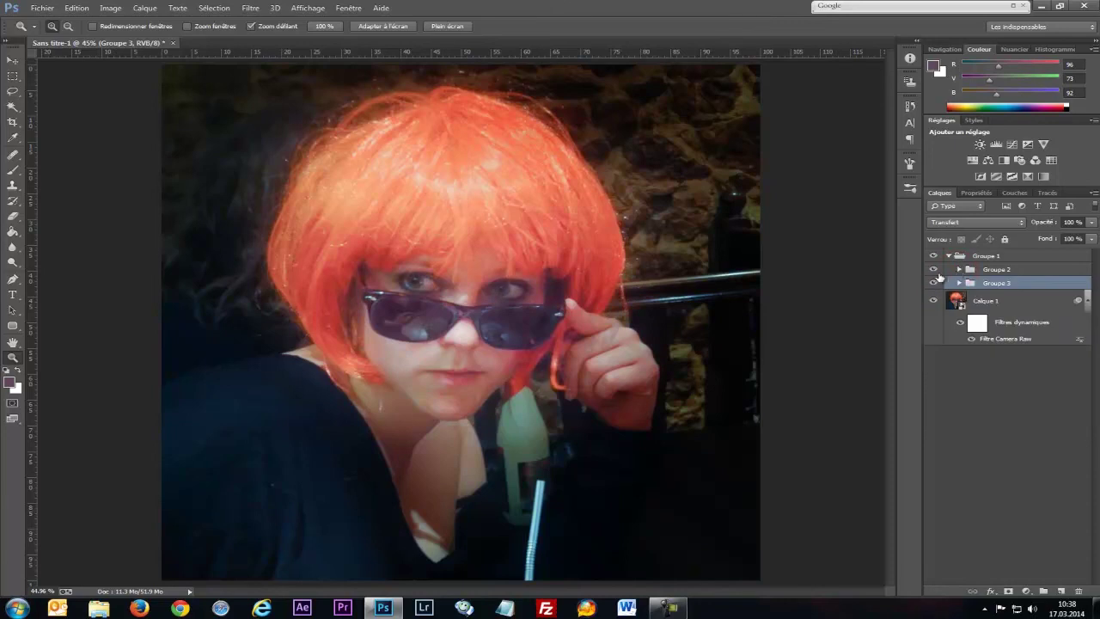
left_click(935, 270)
left_click(935, 270)
left_click(934, 271)
left_click(934, 271)
- Collapse Groupe 1 and compare the portrait before and after all retouching by hiding and showing the group
left_click(935, 257)
left_click(949, 256)
left_click(933, 258)
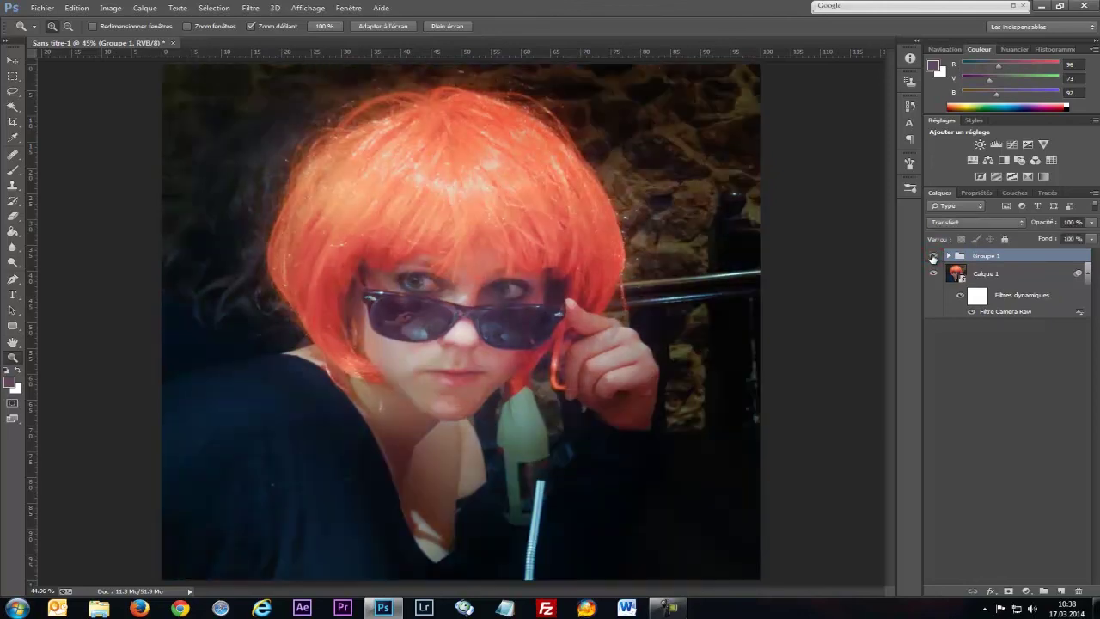
left_click(933, 258)
left_click(933, 258)
left_click(933, 258)
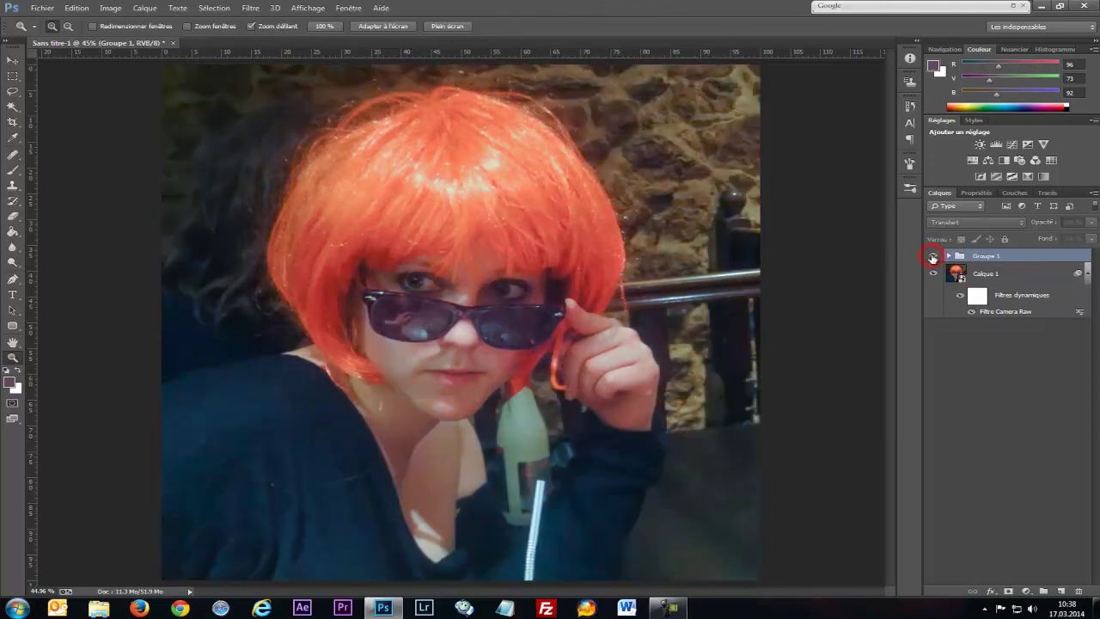
left_click(932, 258)
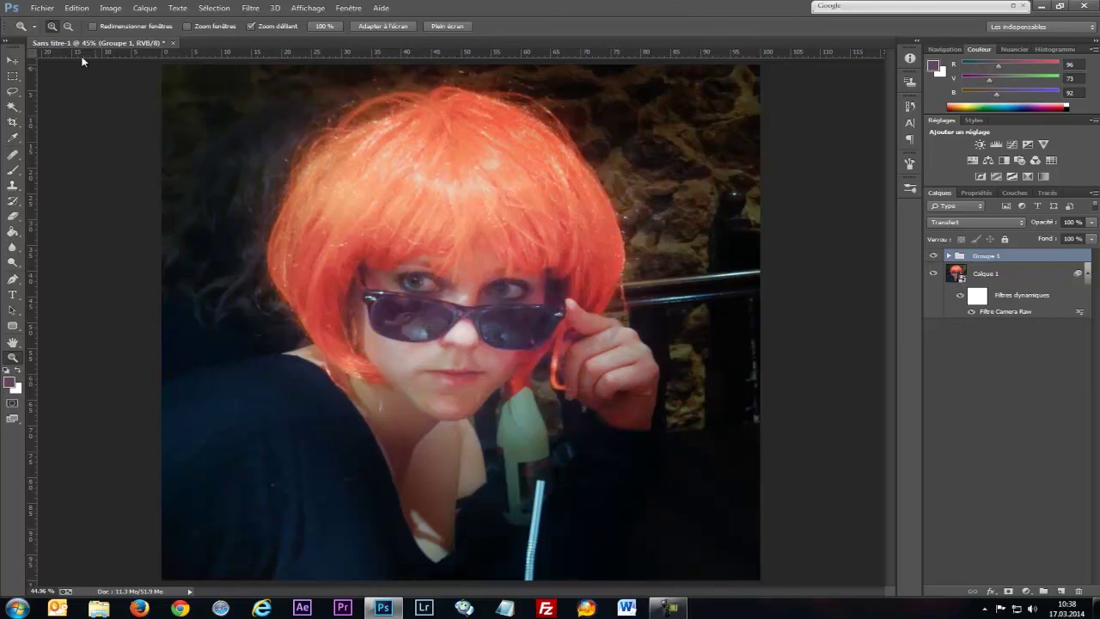
- Open ombre.psd from the blog images folder
left_click(42, 7)
left_click(43, 32)
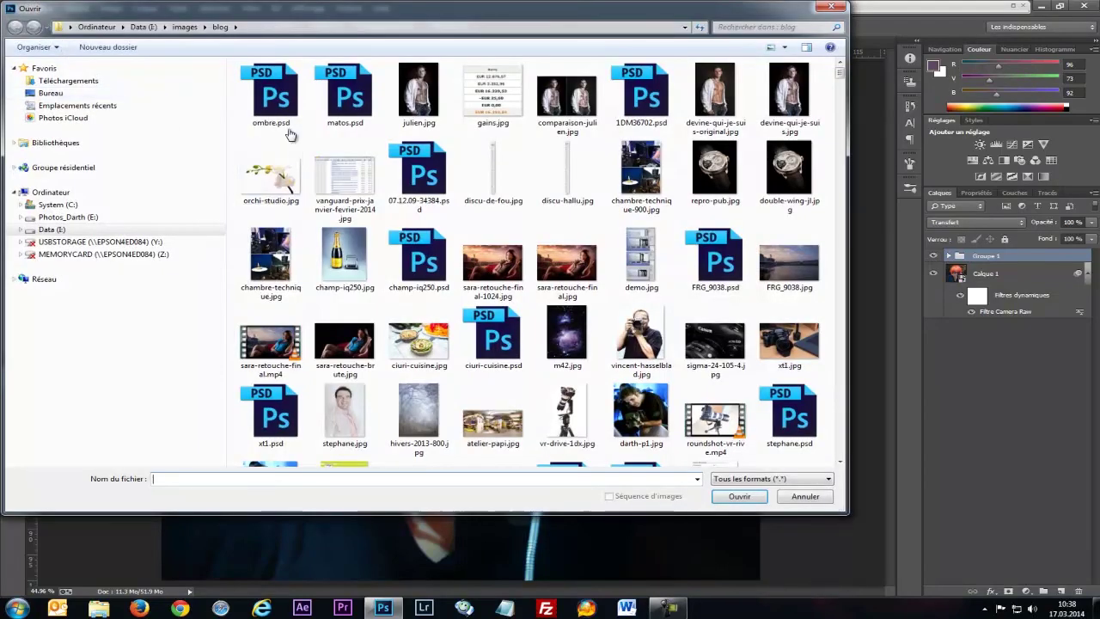
double_click(273, 96)
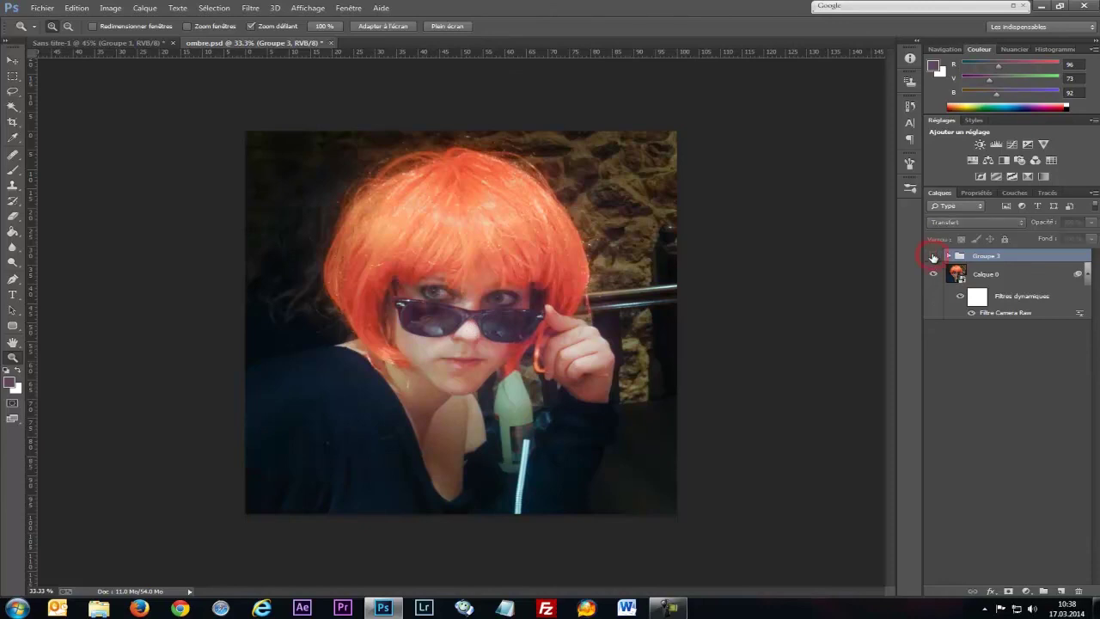
- Compare ombre.psd with Groupe 3 hidden and shown, and inspect the woman's face up close
left_click(933, 256)
left_click(933, 256)
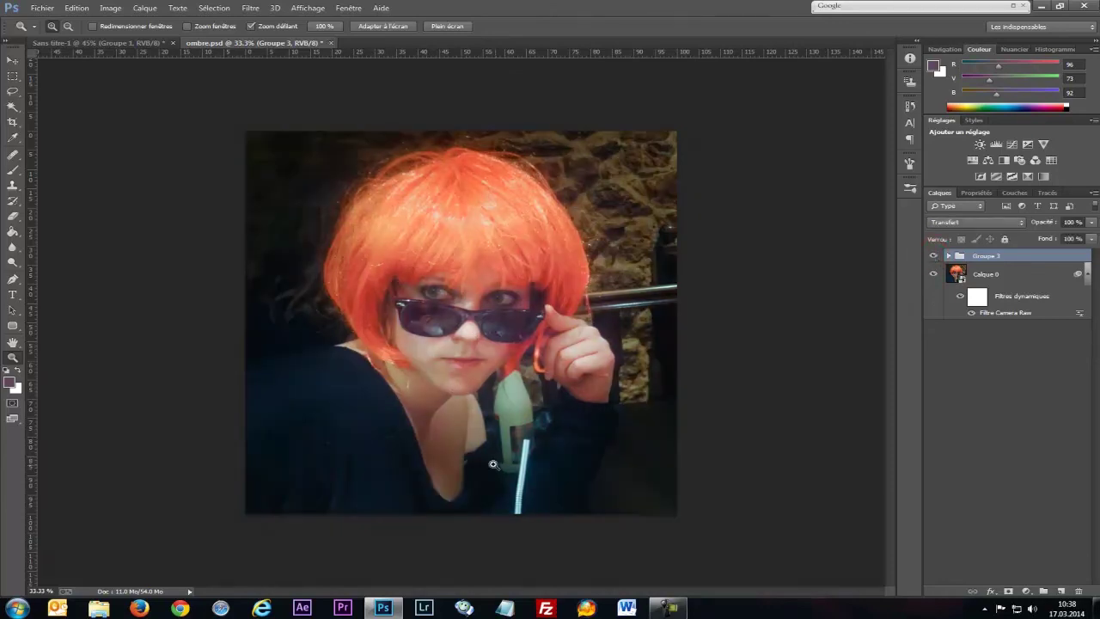
left_click_drag(406, 391, 435, 376)
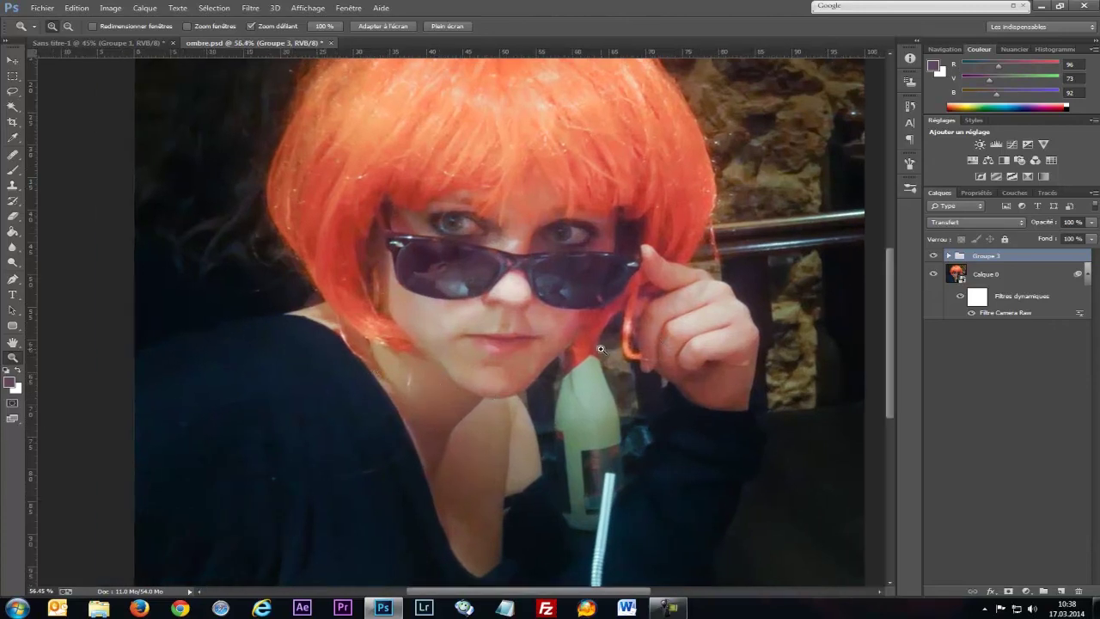
mouse_move(602, 349)
left_mouse_down()
mouse_move(563, 353)
mouse_move(595, 353)
left_mouse_up()
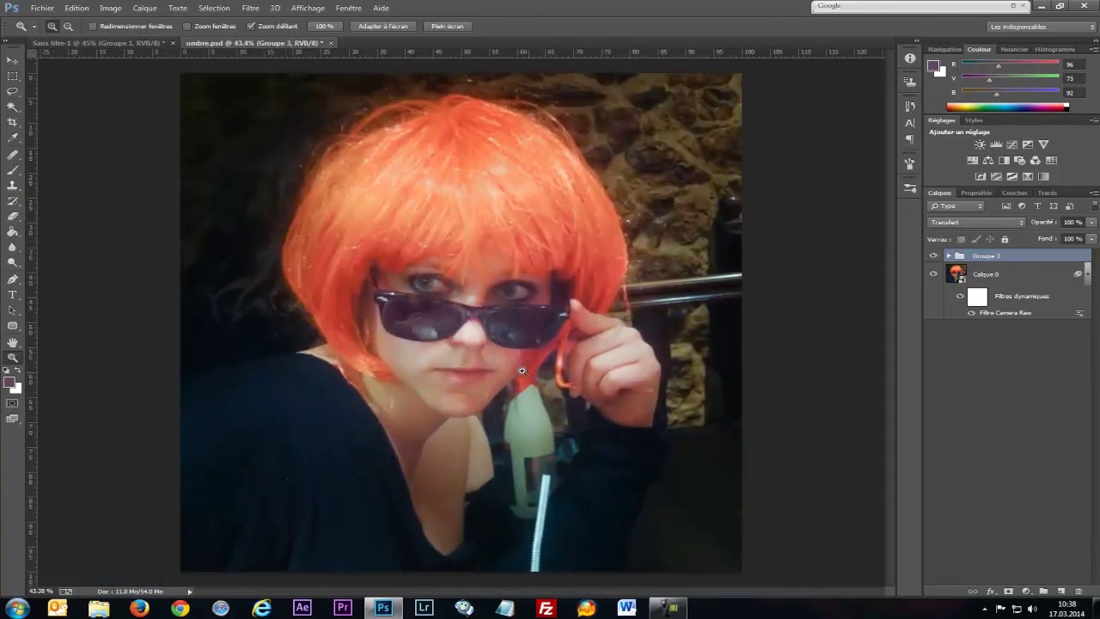
- Compare Sans titre-1 with ombre.psd, and review ombre.psd once more with and without Groupe 3
left_click(141, 43)
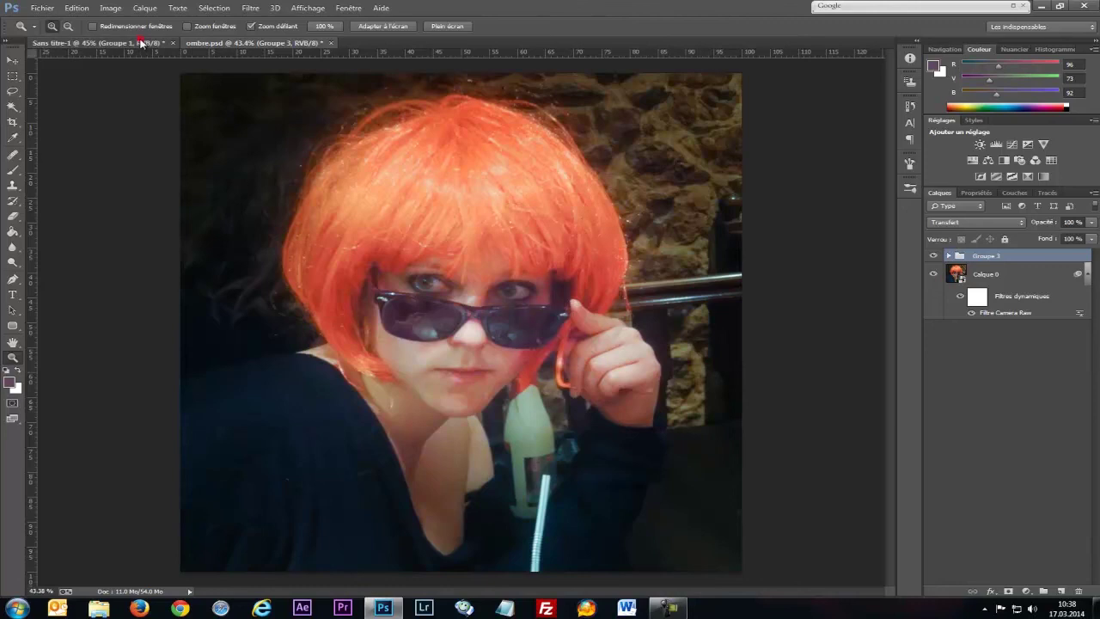
left_click(241, 41)
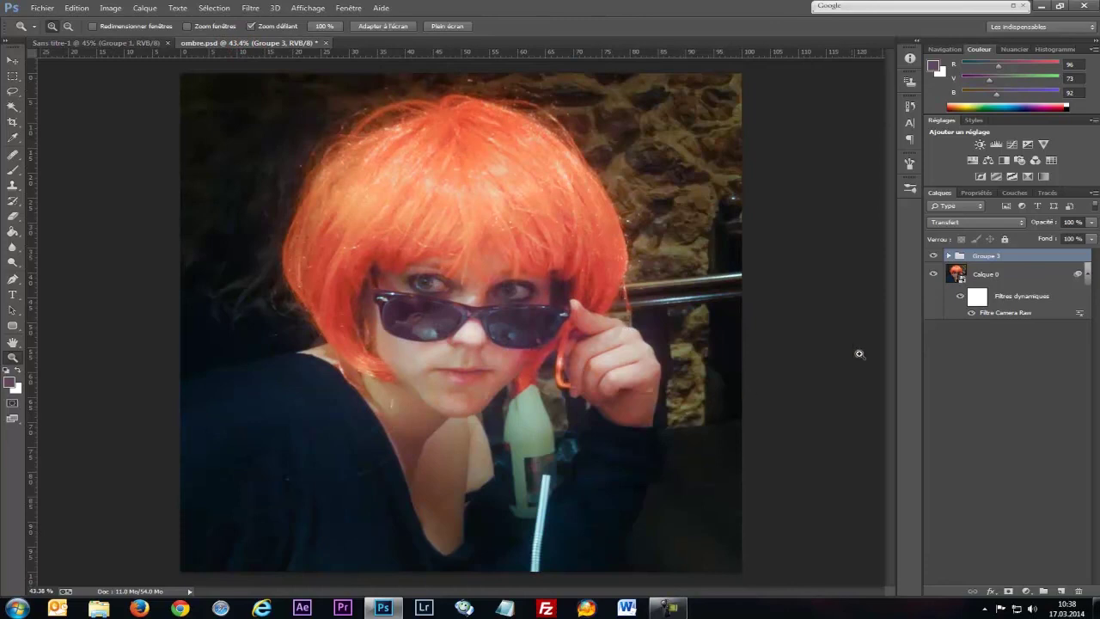
left_click(933, 255)
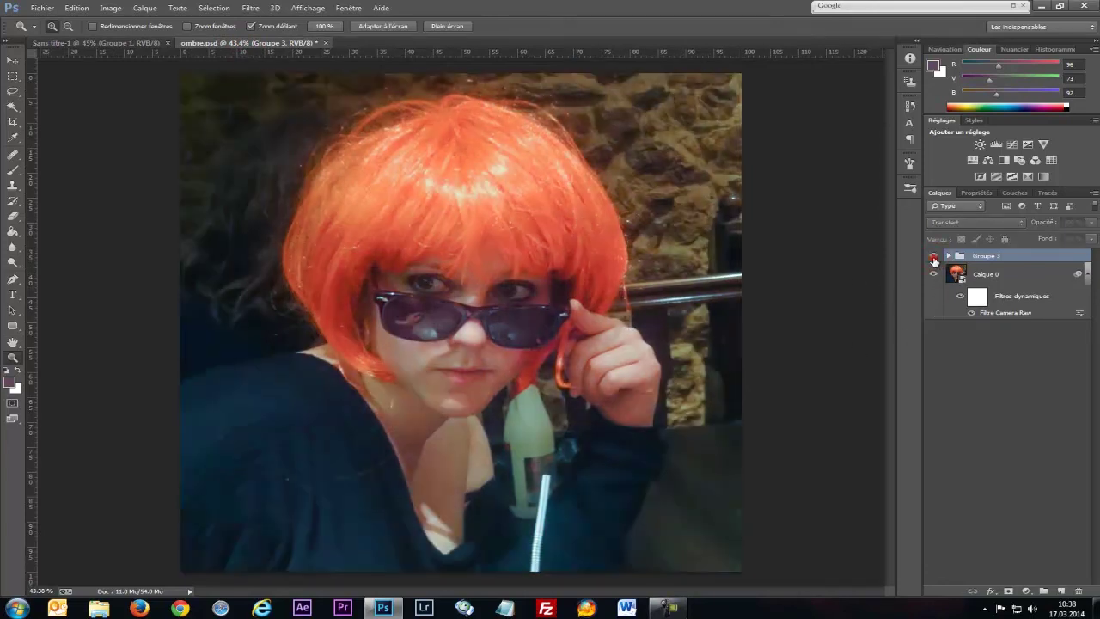
left_click(933, 255)
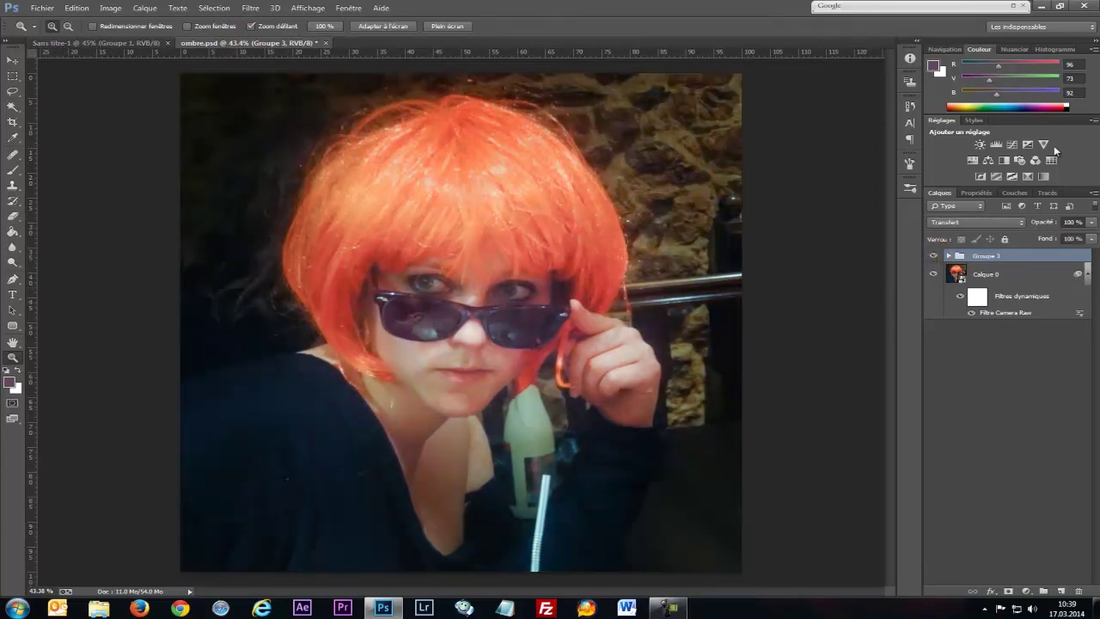